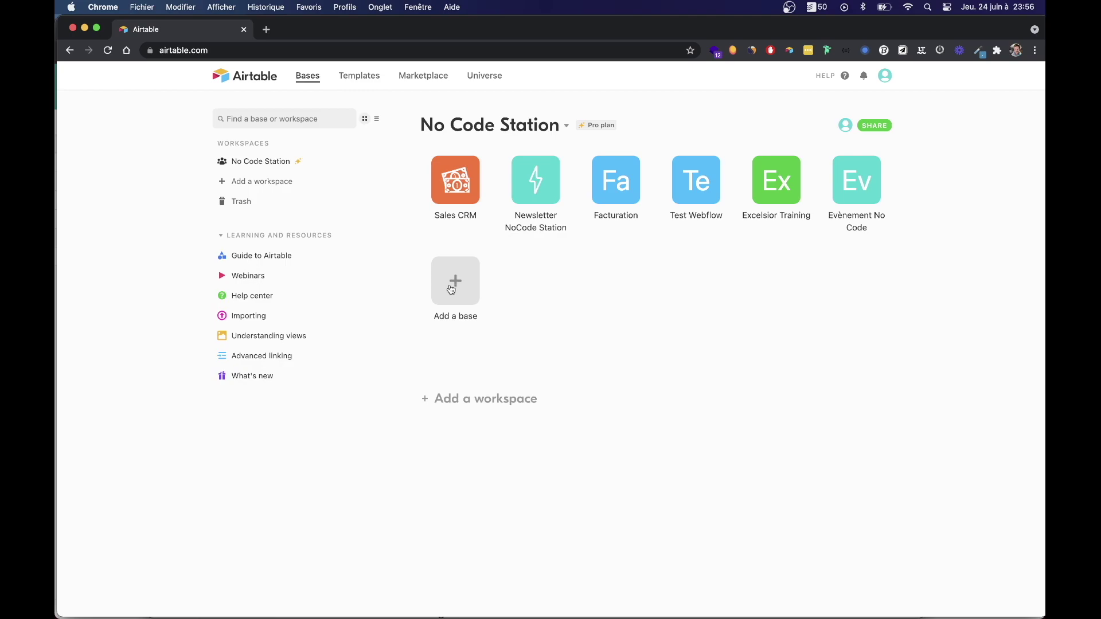
# Create a blank base from scratch named 'Base Airtable Slack automatisation'.
pyautogui.click(448, 373)
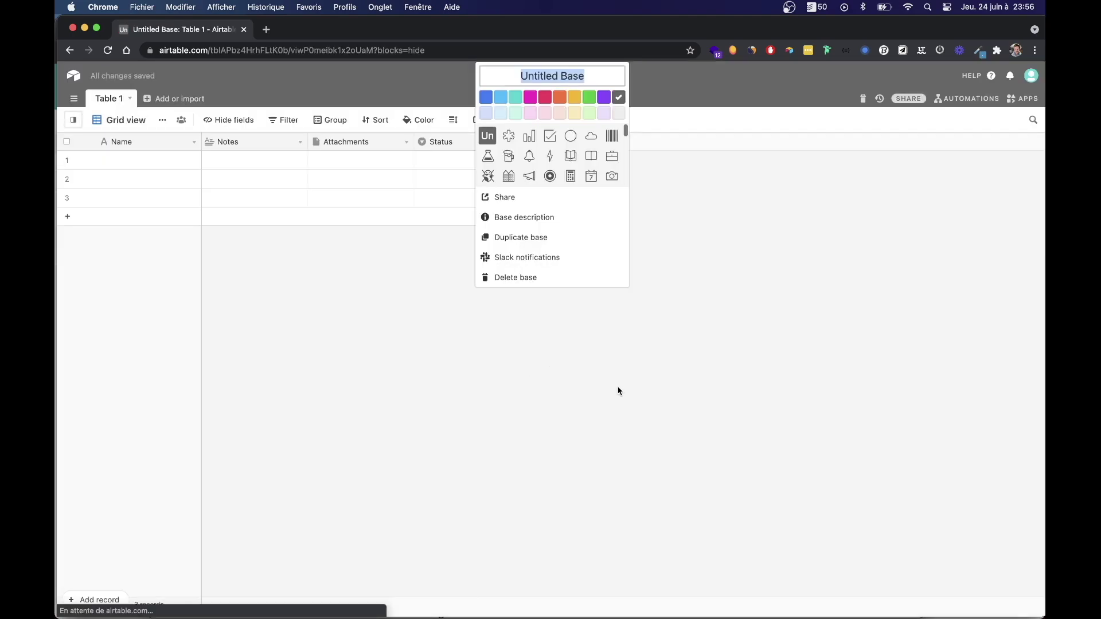
pyautogui.write('Base ')
pyautogui.write('A')
pyautogui.press('BackSpace')
pyautogui.write('A')
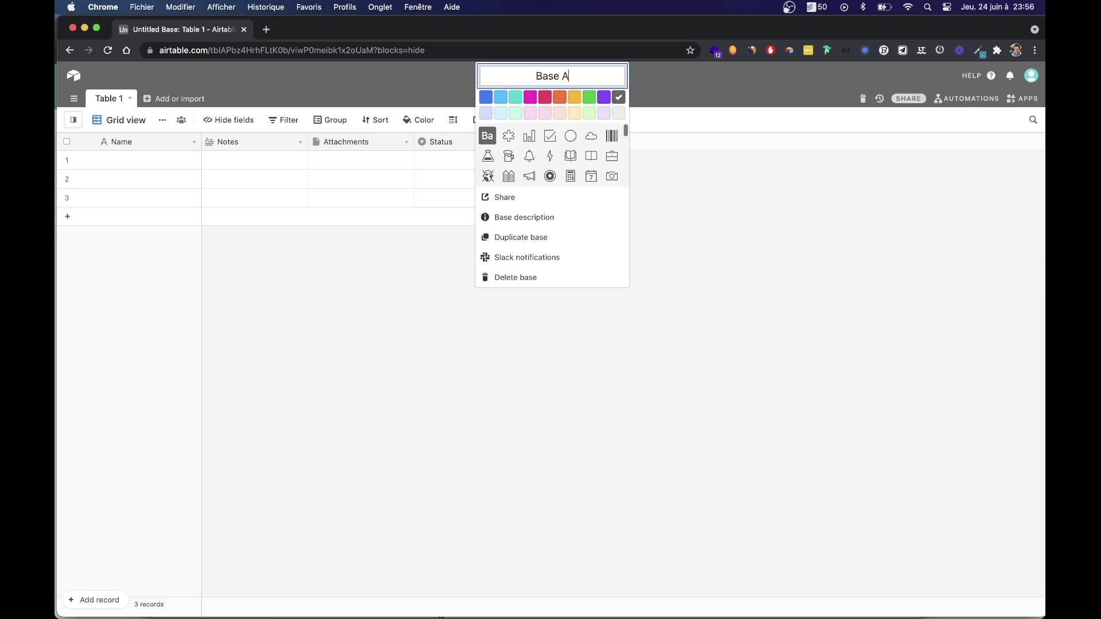
pyautogui.write('irtable Slack')
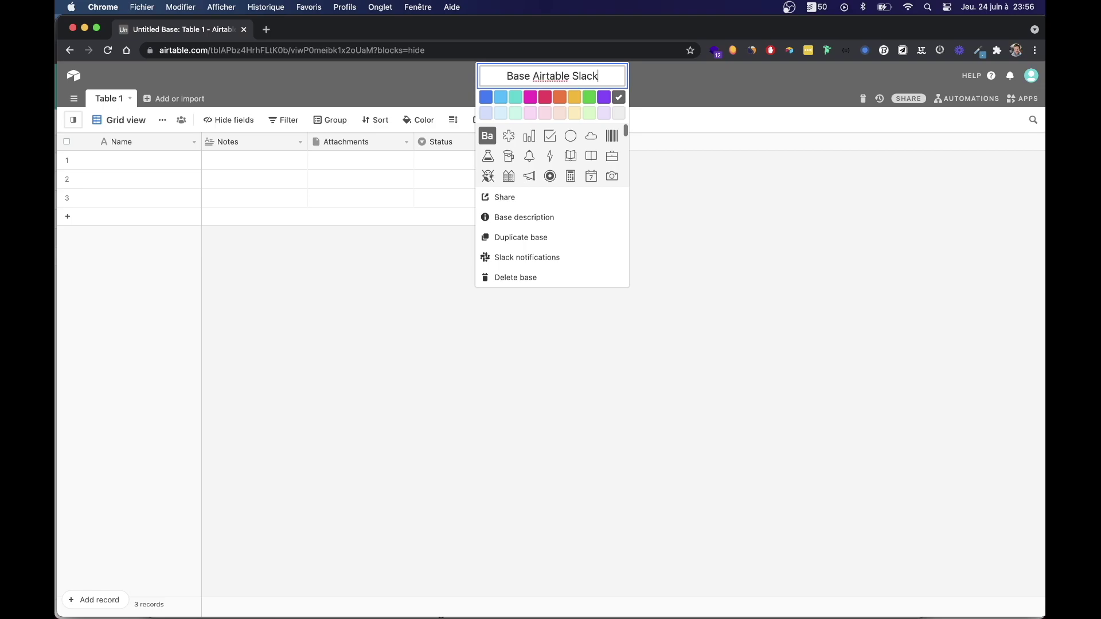
pyautogui.write(' automa')
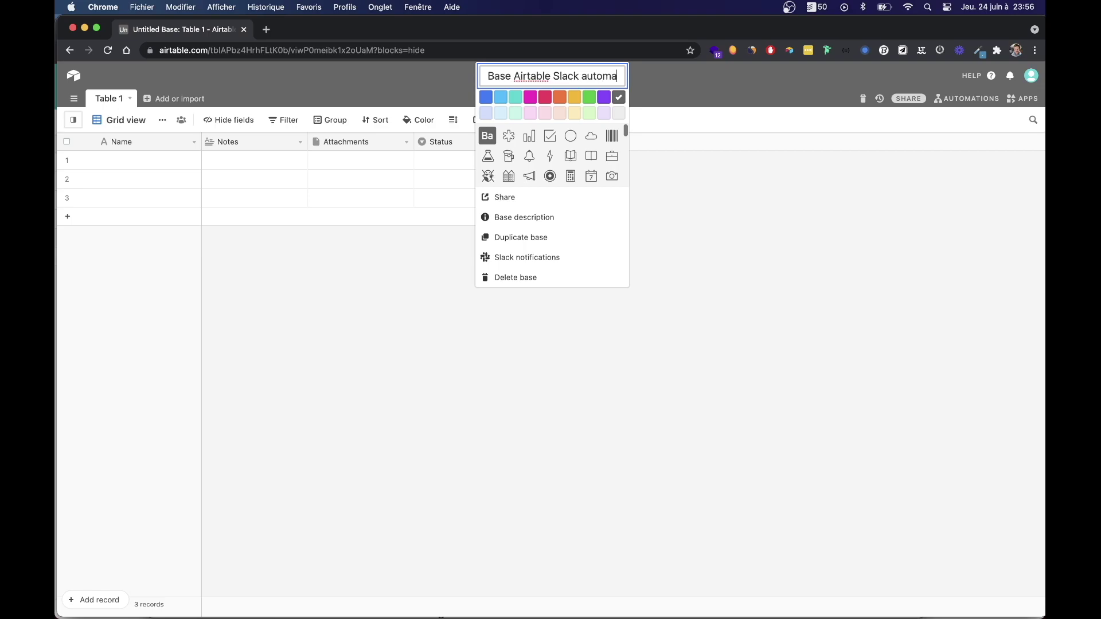
pyautogui.write('tisation')
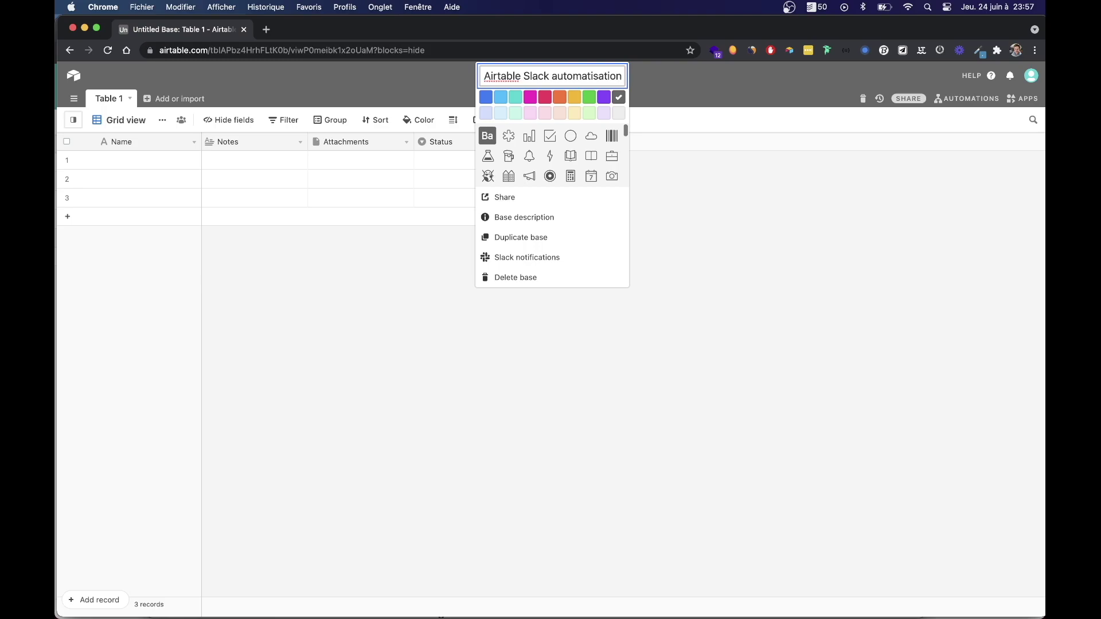
pyautogui.press('Return')
# Rename the first table to 'slack Message'.
pyautogui.doubleClick(108, 96)
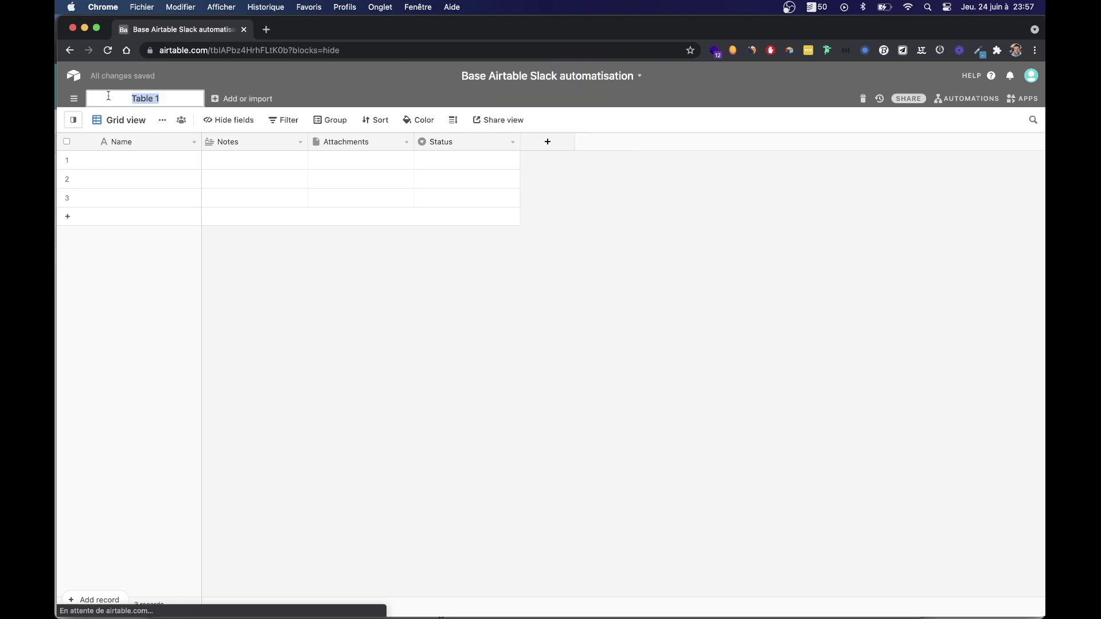
pyautogui.write('slack Message')
pyautogui.press('Return')
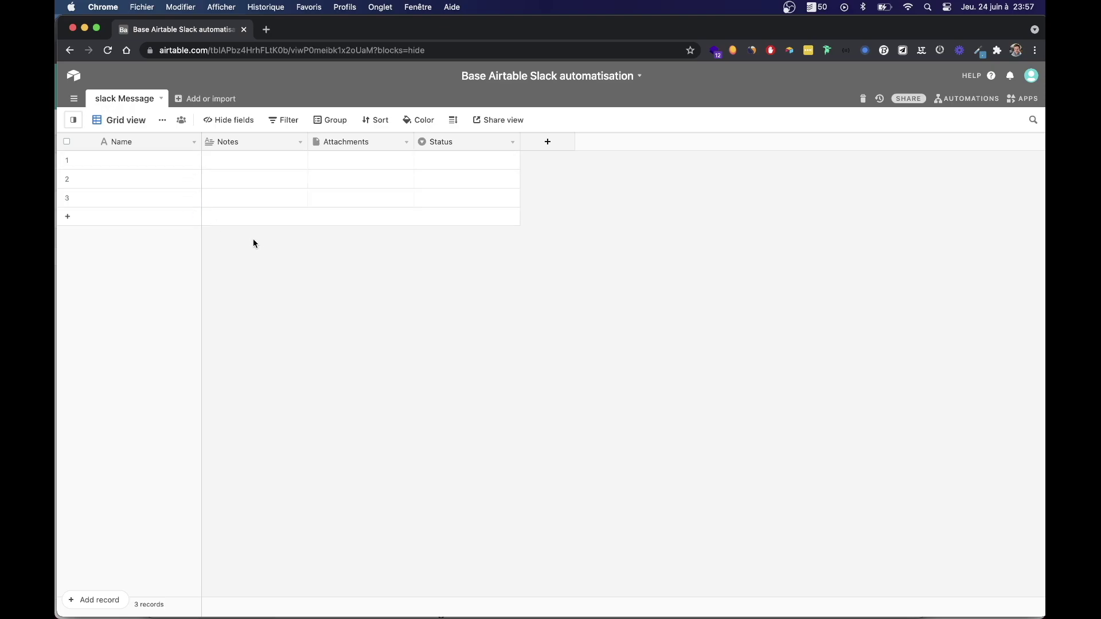
# Rename the primary Name field to 'Client'.
pyautogui.doubleClick(122, 147)
pyautogui.write('Client')
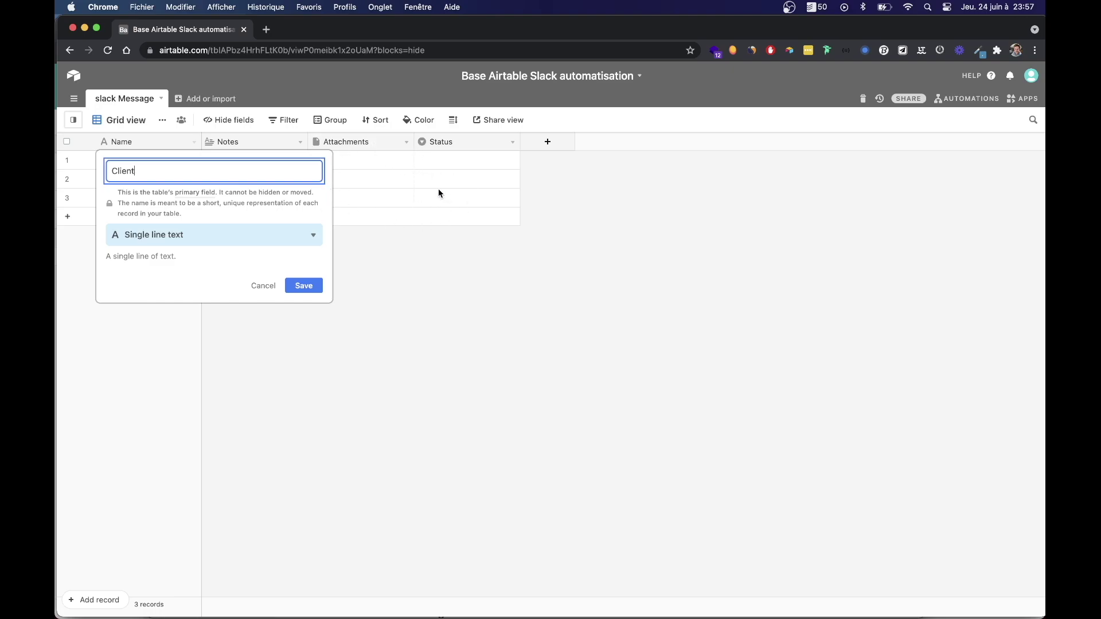
pyautogui.click(302, 289)
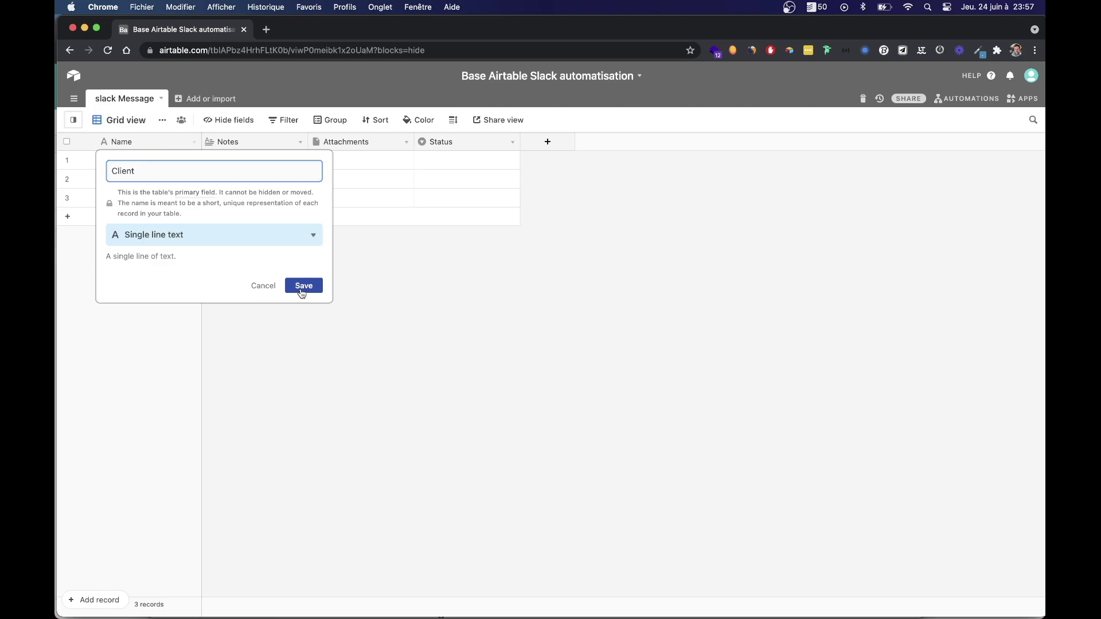
# Enter the clients Apple, Airtable, Notion and Webflow in rows 1–4.
pyautogui.click(124, 164)
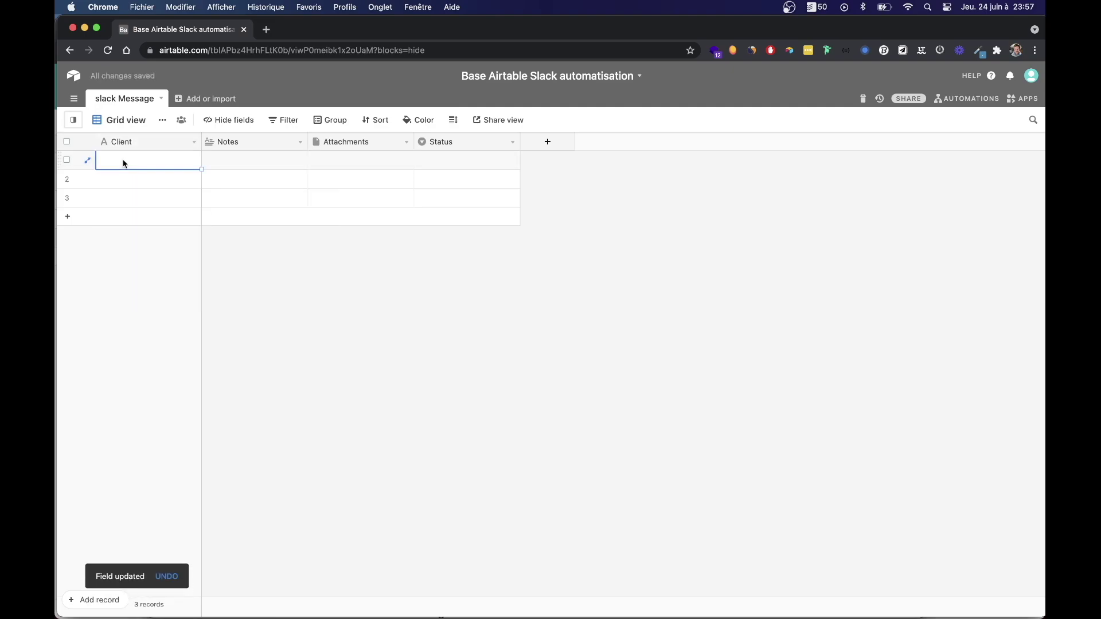
pyautogui.write('Apple')
pyautogui.press('Return')
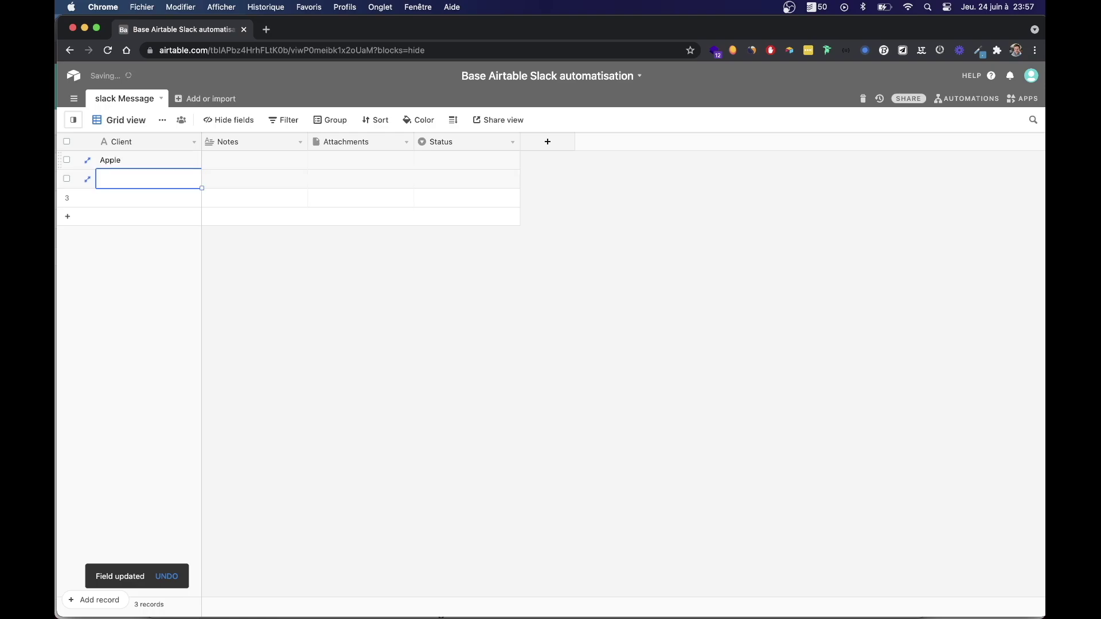
pyautogui.write('Airtable')
pyautogui.press('Return')
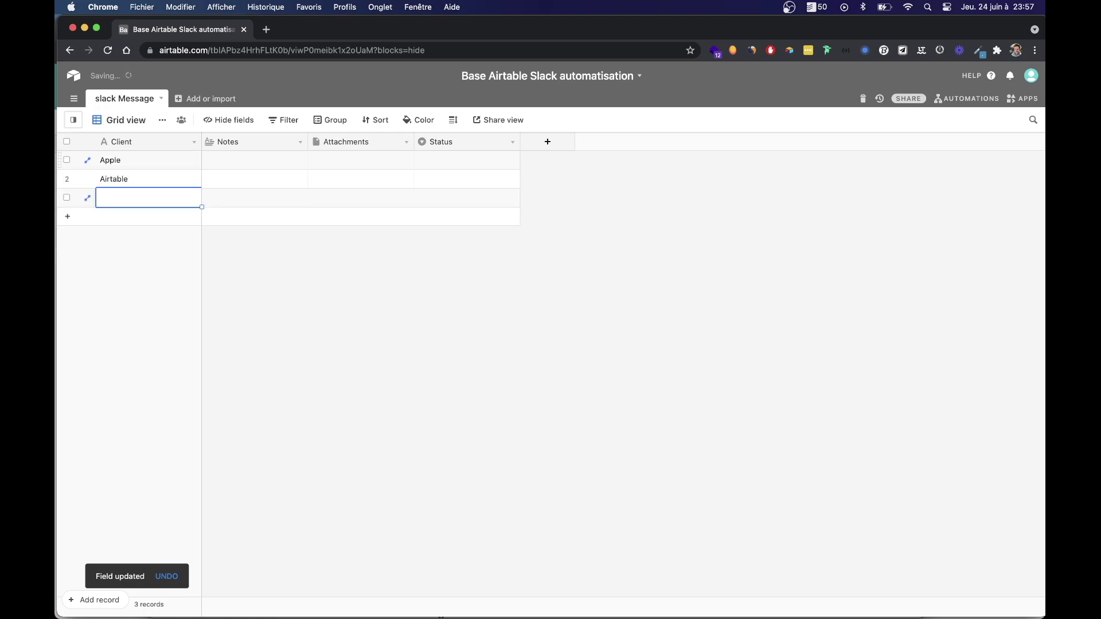
pyautogui.write('Notion')
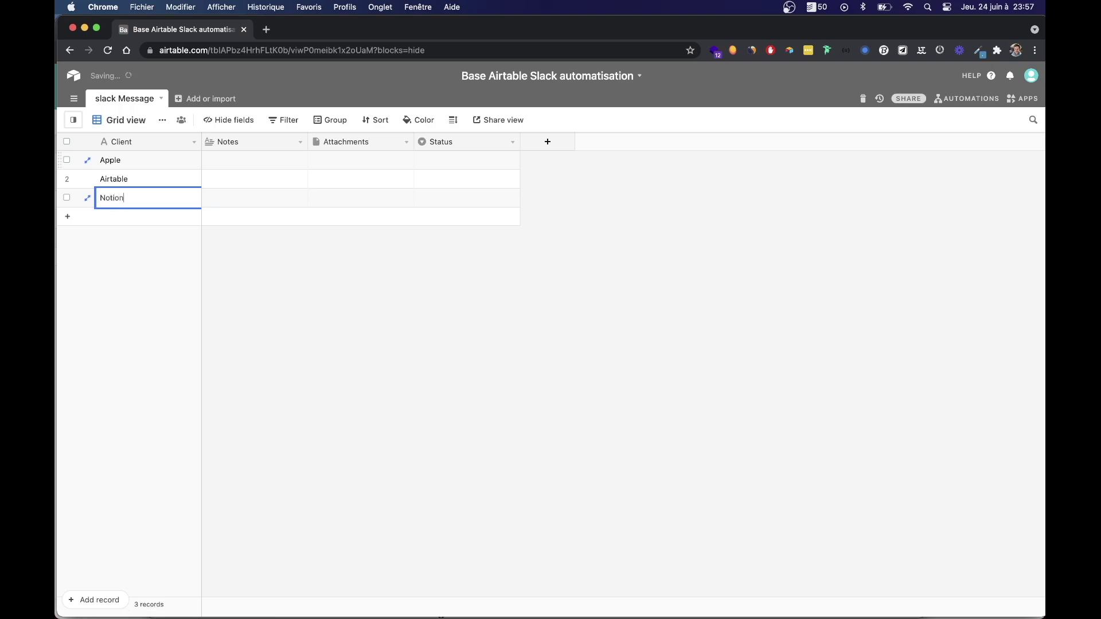
pyautogui.click(70, 277)
pyautogui.click(90, 223)
pyautogui.write('Webflow')
pyautogui.click(300, 305)
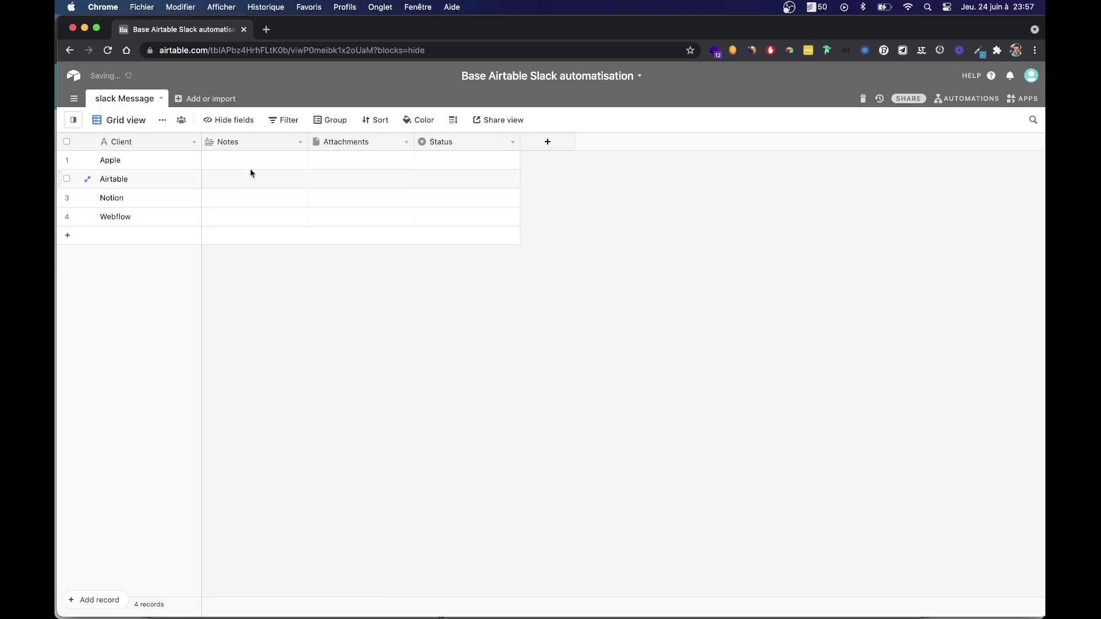
# Turn the Notes field into a Currency field 'Montant HT' with the € symbol.
pyautogui.click(229, 143)
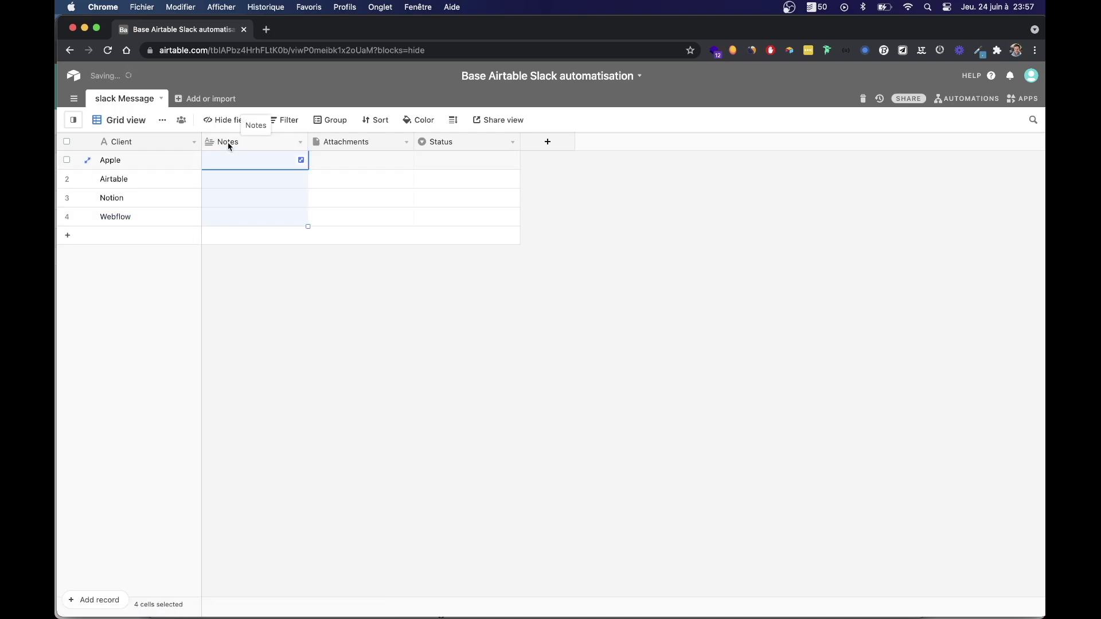
pyautogui.doubleClick(230, 145)
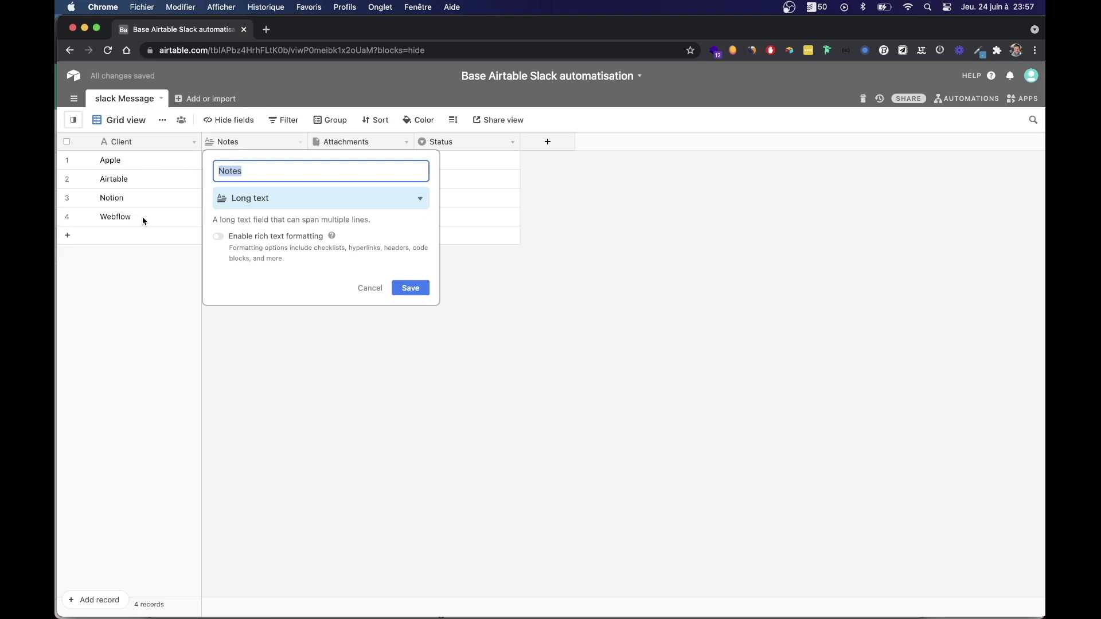
pyautogui.write('Montant HT')
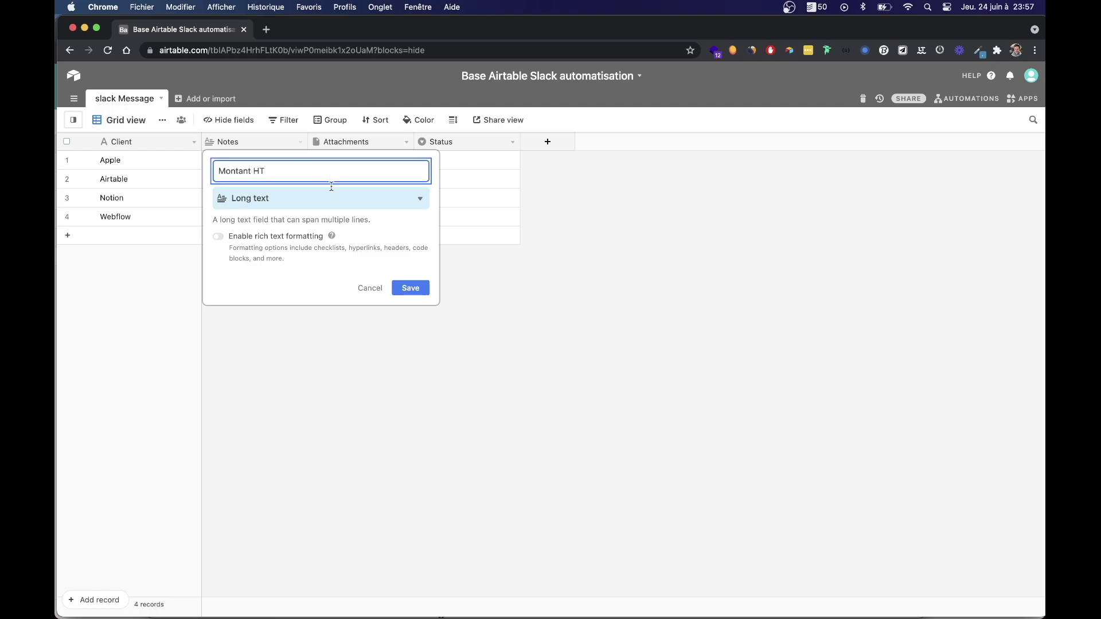
pyautogui.click(287, 201)
pyautogui.click(263, 485)
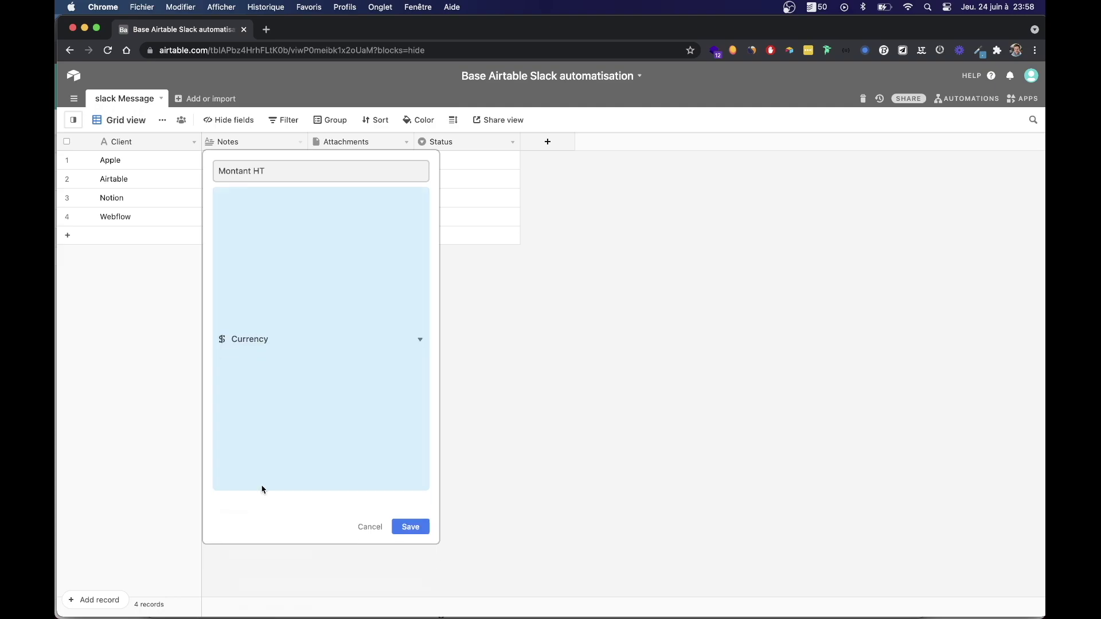
pyautogui.click(242, 268)
pyautogui.press('BackSpace')
pyautogui.write('€')
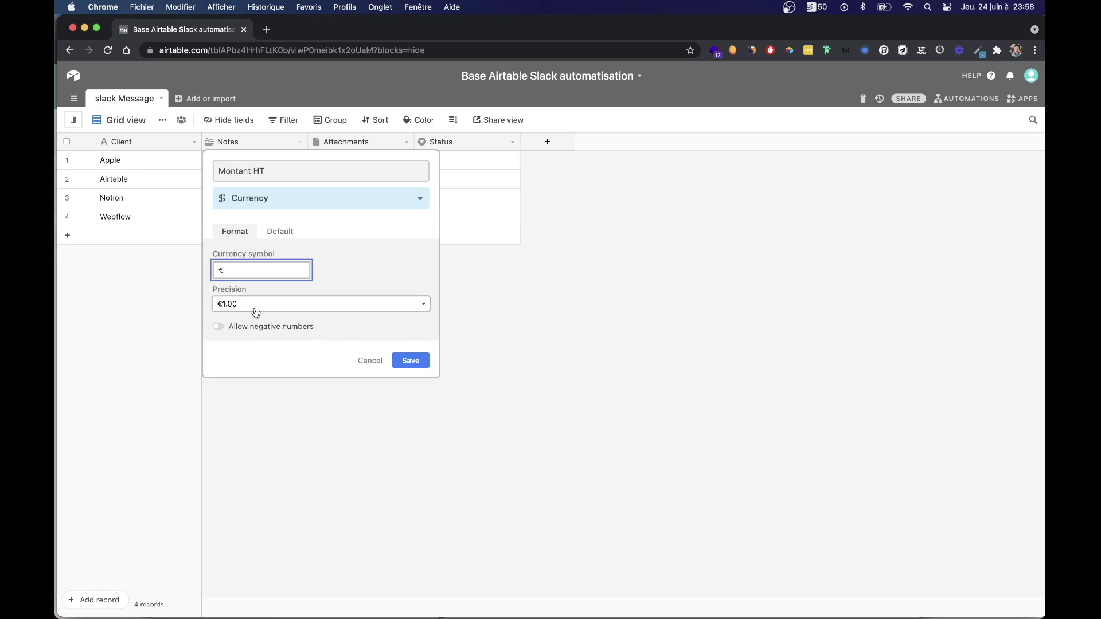
pyautogui.click(415, 361)
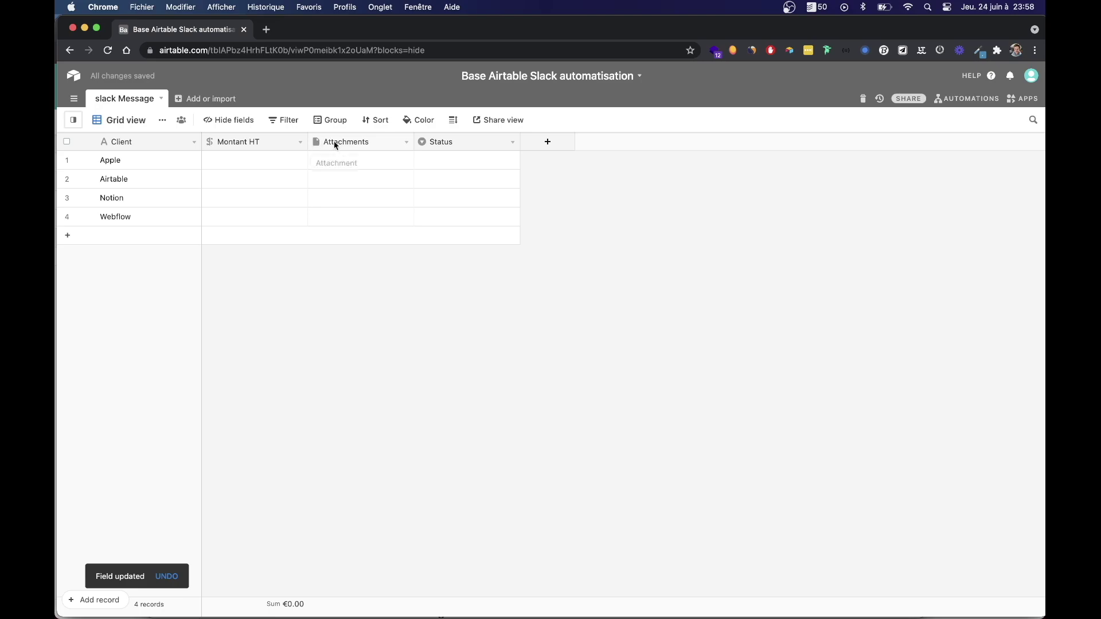
# Enter Montant HT amounts 1500, 2500, 450 and 680 for the four clients.
pyautogui.click(261, 163)
pyautogui.doubleClick(253, 165)
pyautogui.write('1500')
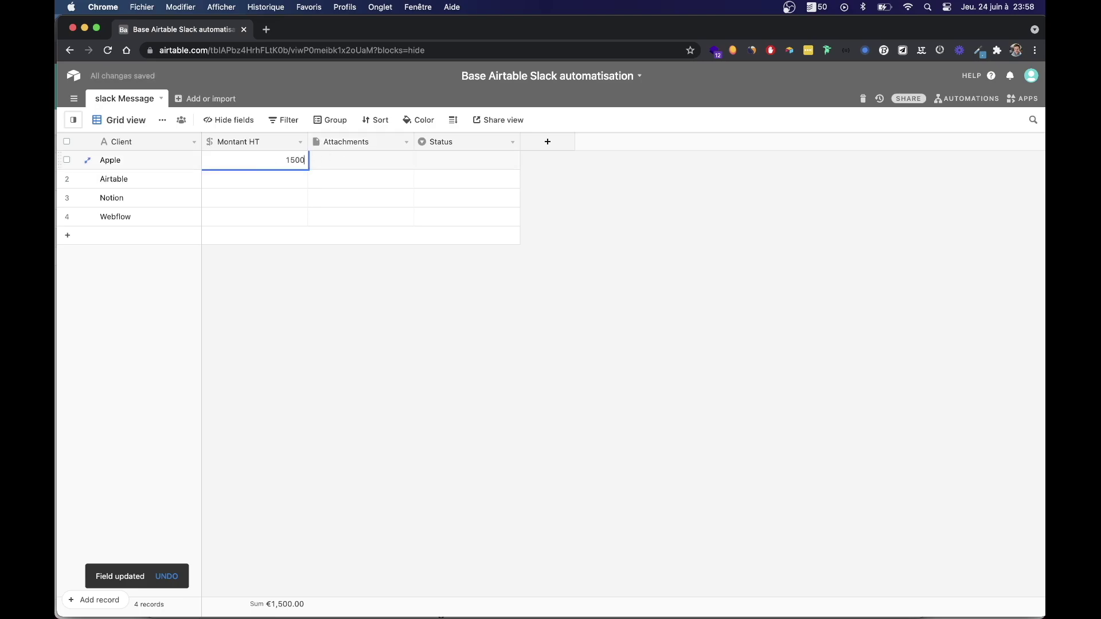
pyautogui.press('Return')
pyautogui.write('2500')
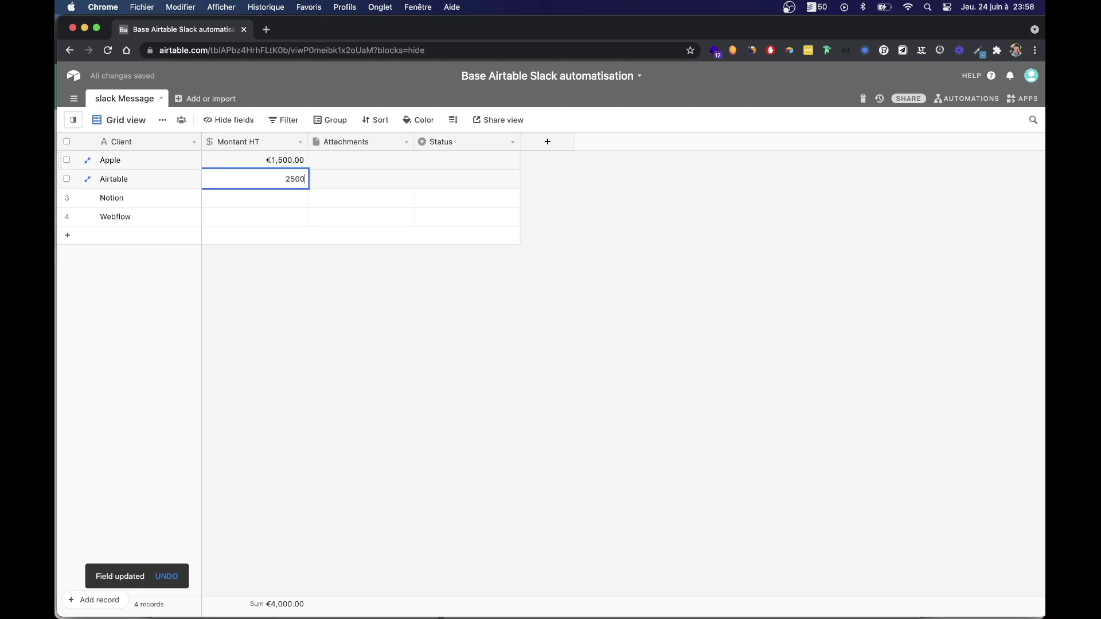
pyautogui.press('Return')
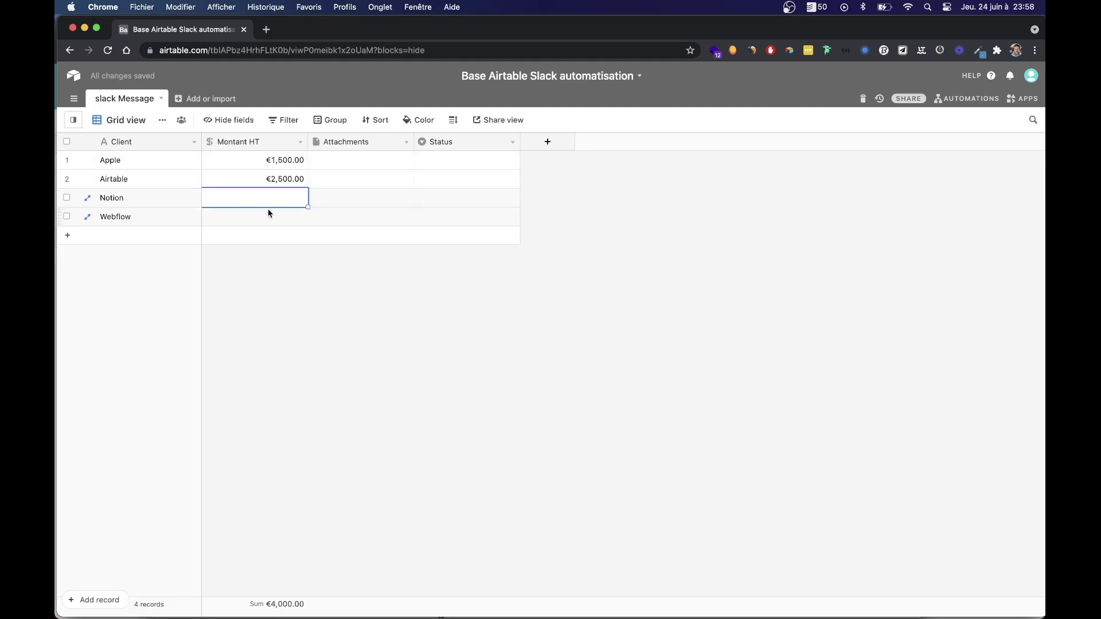
pyautogui.write('450')
pyautogui.press('Return')
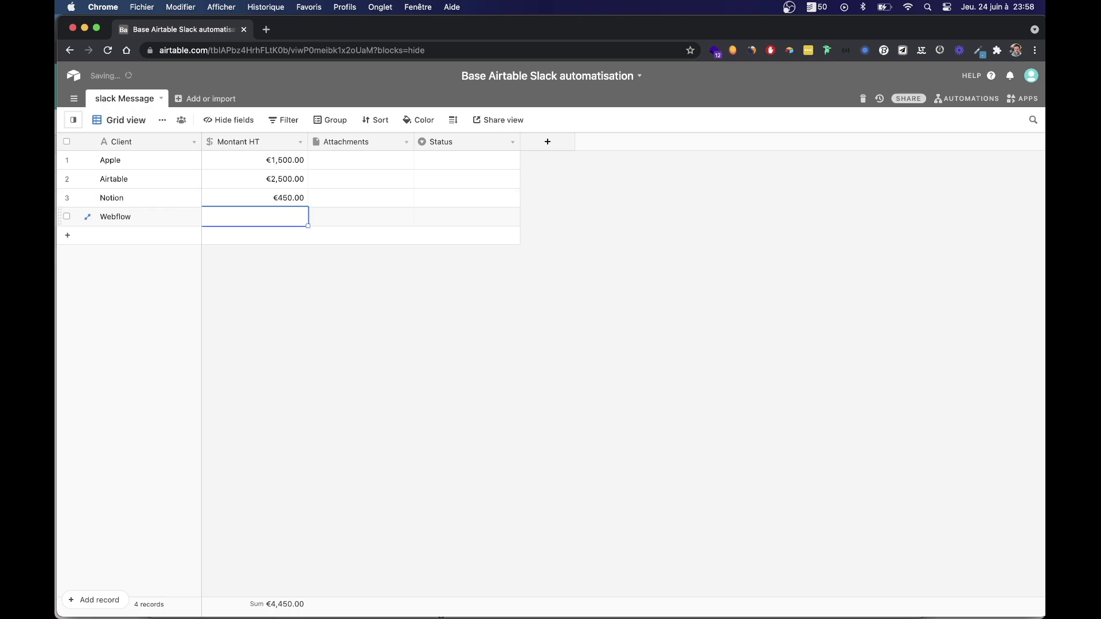
pyautogui.write('680')
pyautogui.press('Return')
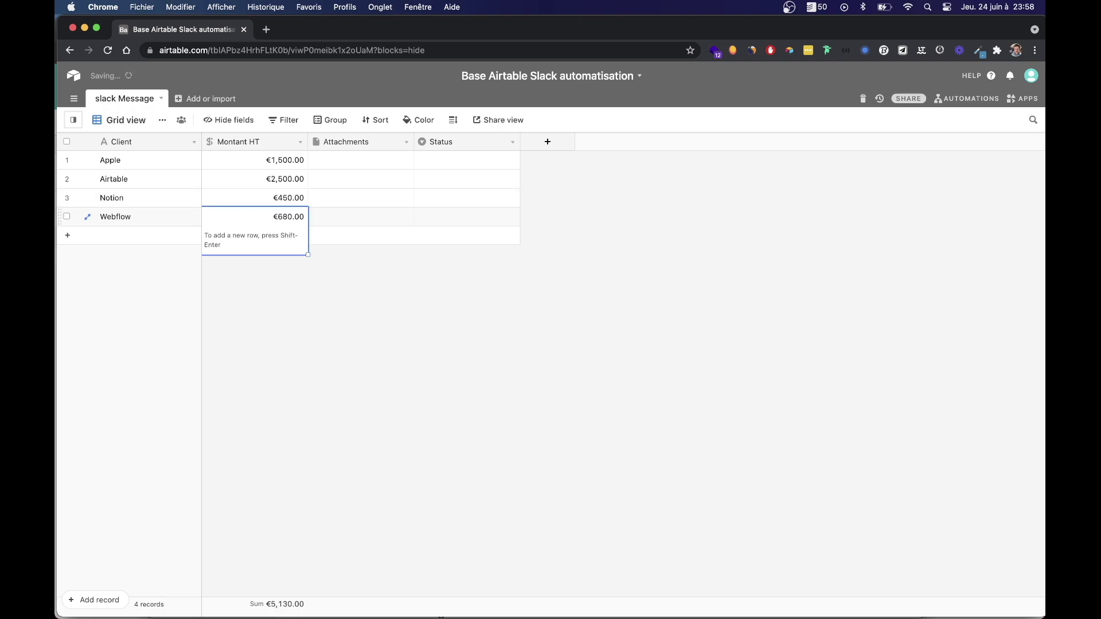
pyautogui.click(329, 330)
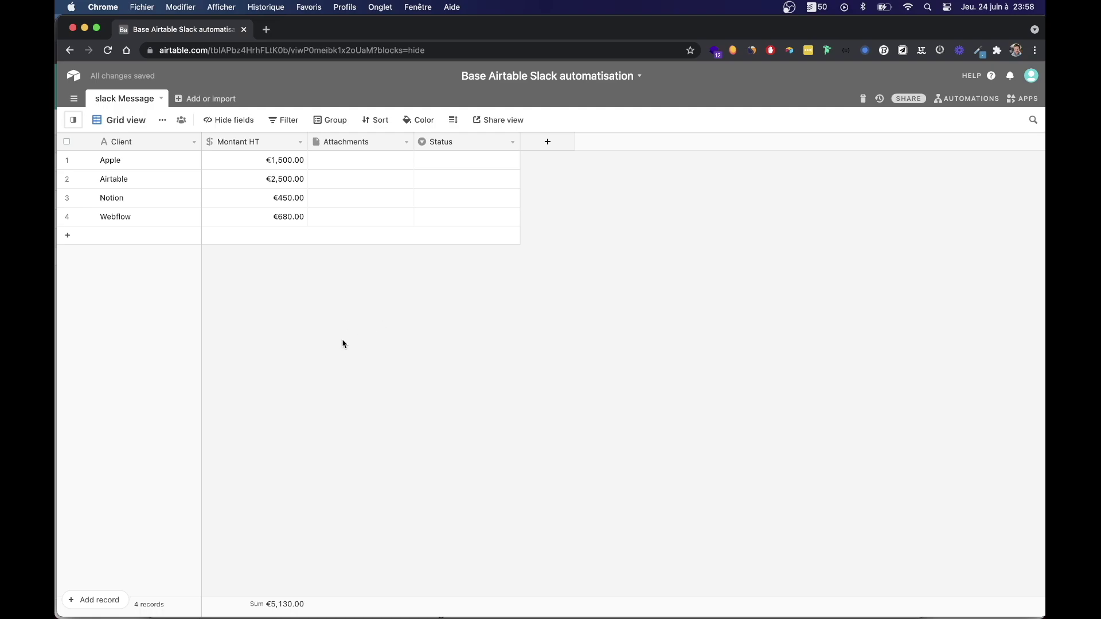
# Rename the Attachments field to 'Etape du projet' and make it Single select.
pyautogui.doubleClick(340, 147)
pyautogui.write('Etape du projet')
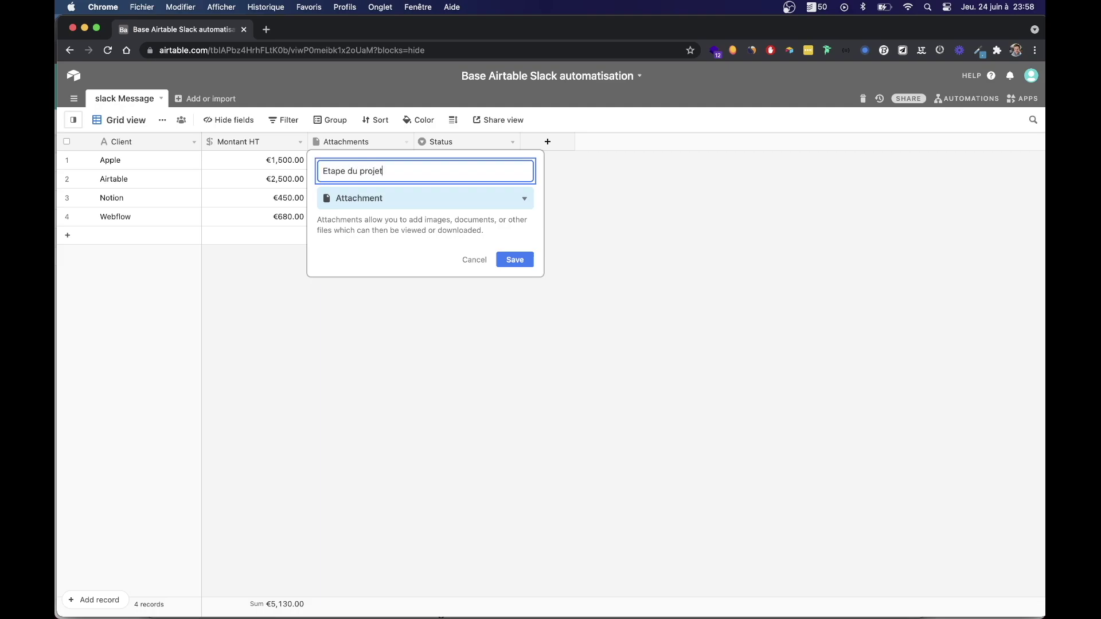
pyautogui.click(413, 198)
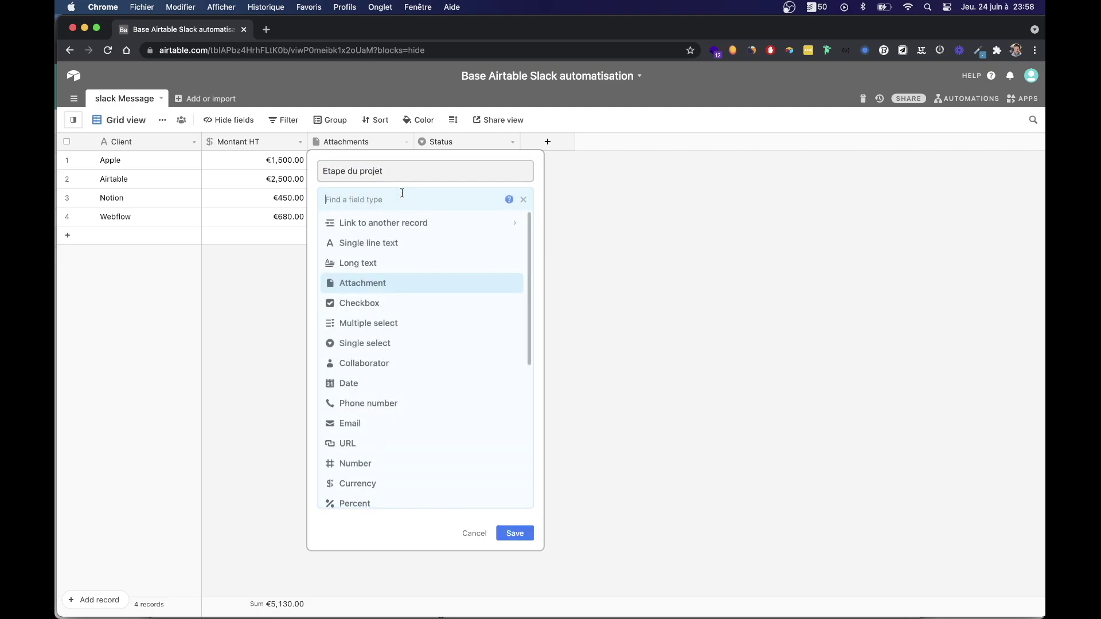
pyautogui.click(360, 342)
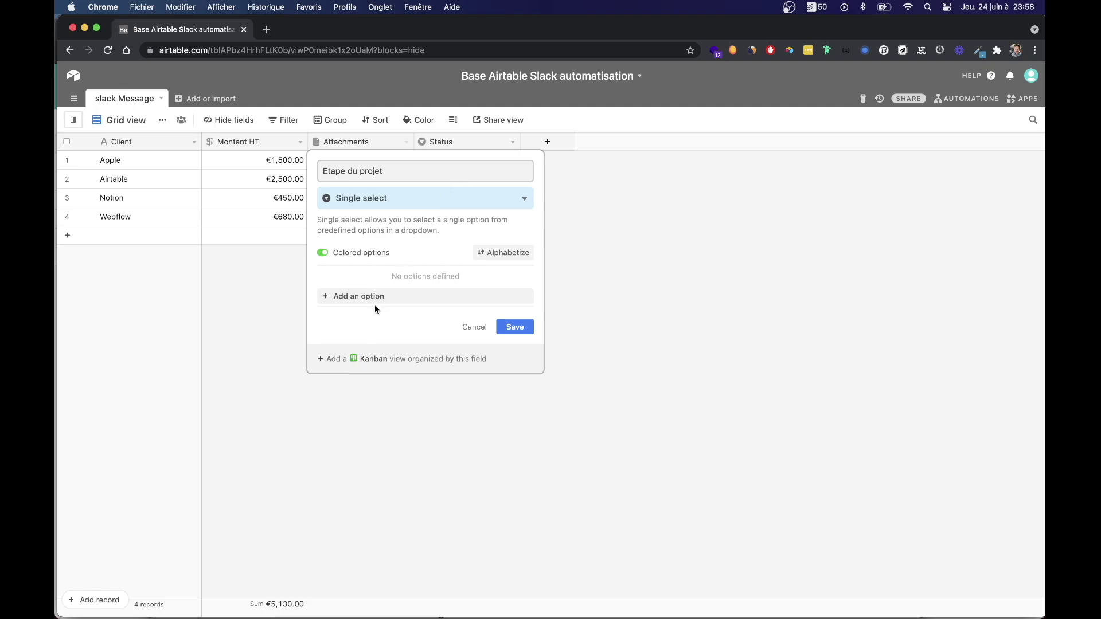
# Add the options To Do, In progress and Done, drop the empty option, and save.
pyautogui.click(373, 297)
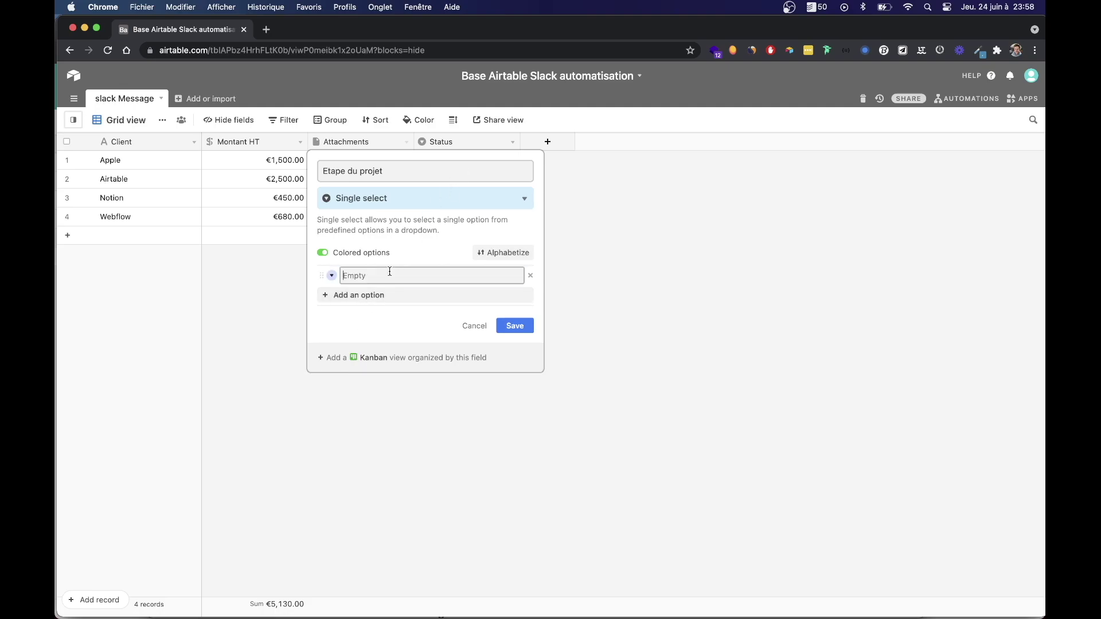
pyautogui.write('To Do')
pyautogui.press('Return')
pyautogui.write('In progress')
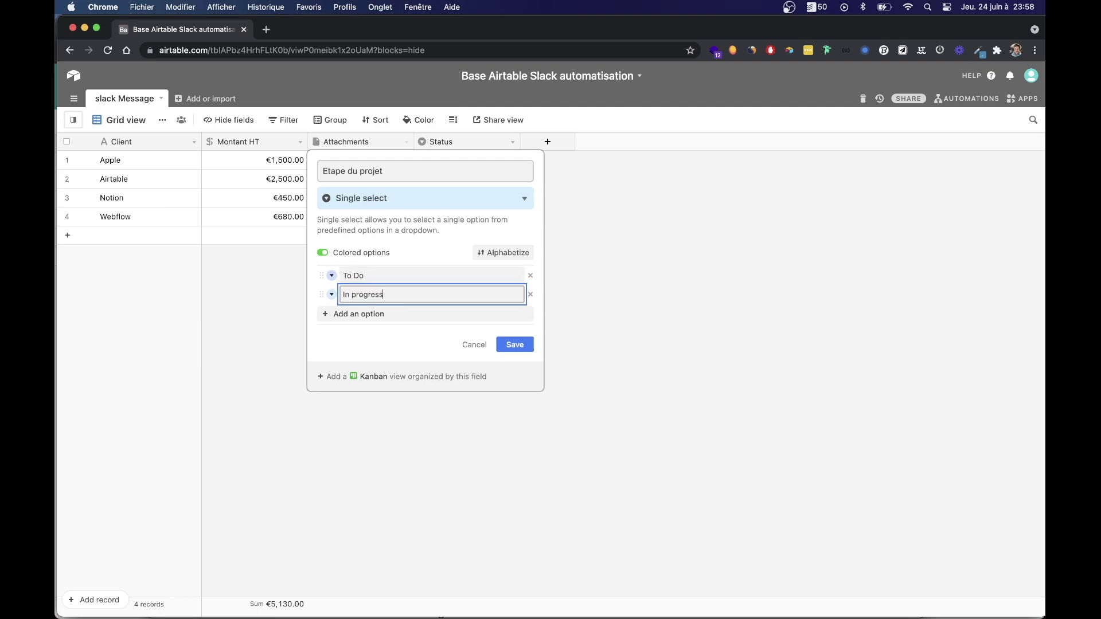
pyautogui.press('Return')
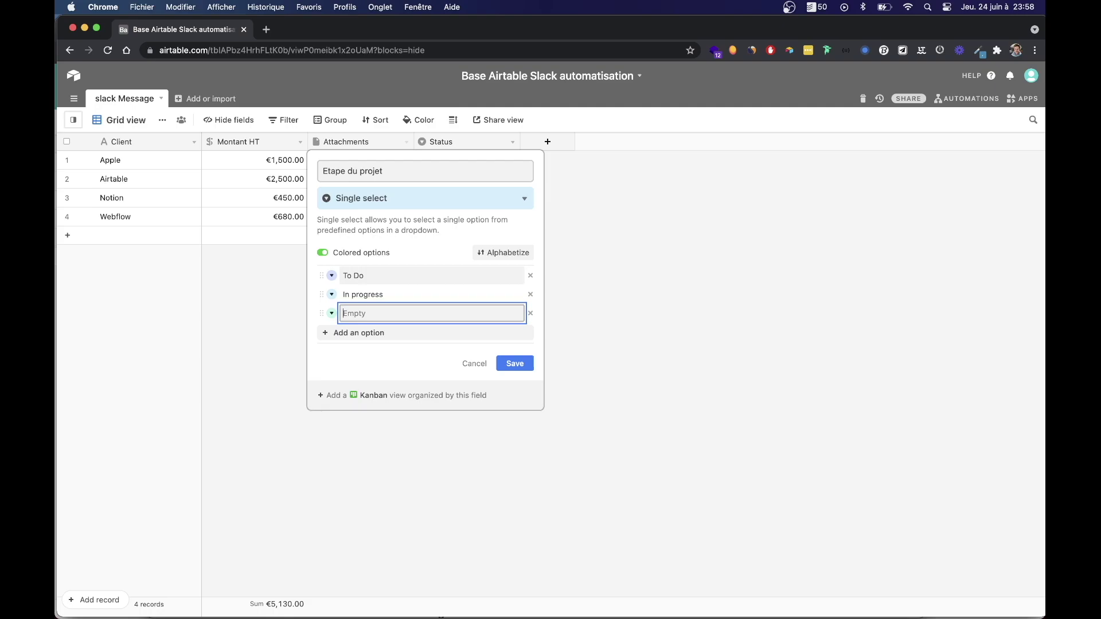
pyautogui.write('Done')
pyautogui.press('Return')
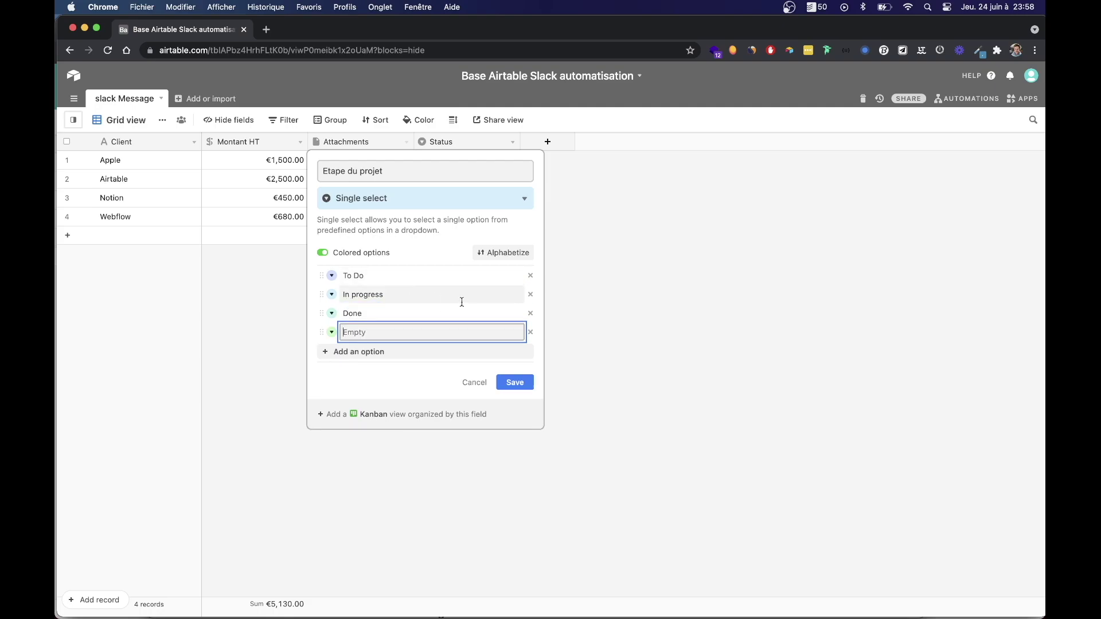
pyautogui.click(531, 332)
pyautogui.click(508, 363)
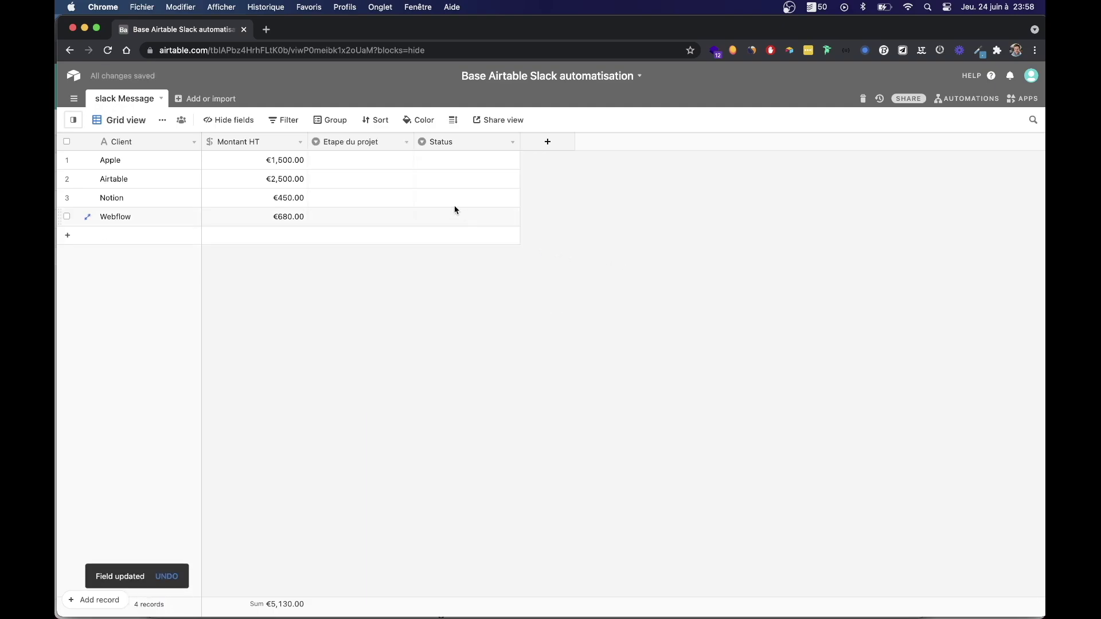
# Widen the Etape du projet column by dragging its edge, then switch over to Slack.
pyautogui.moveTo(414, 139); pyautogui.dragTo(442, 140)
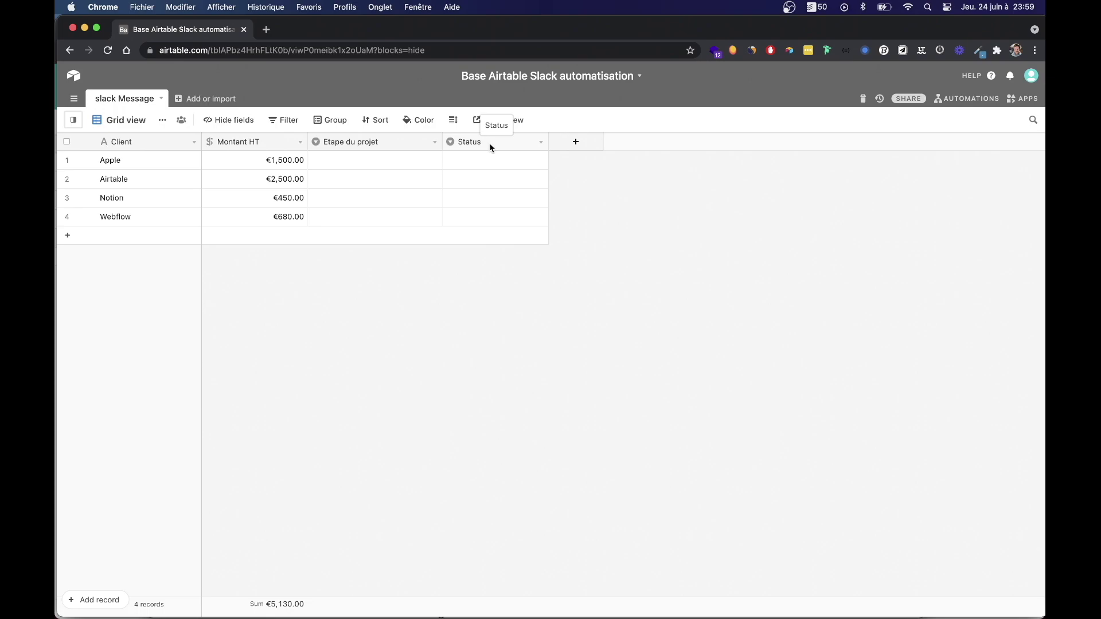
pyautogui.click(490, 148)
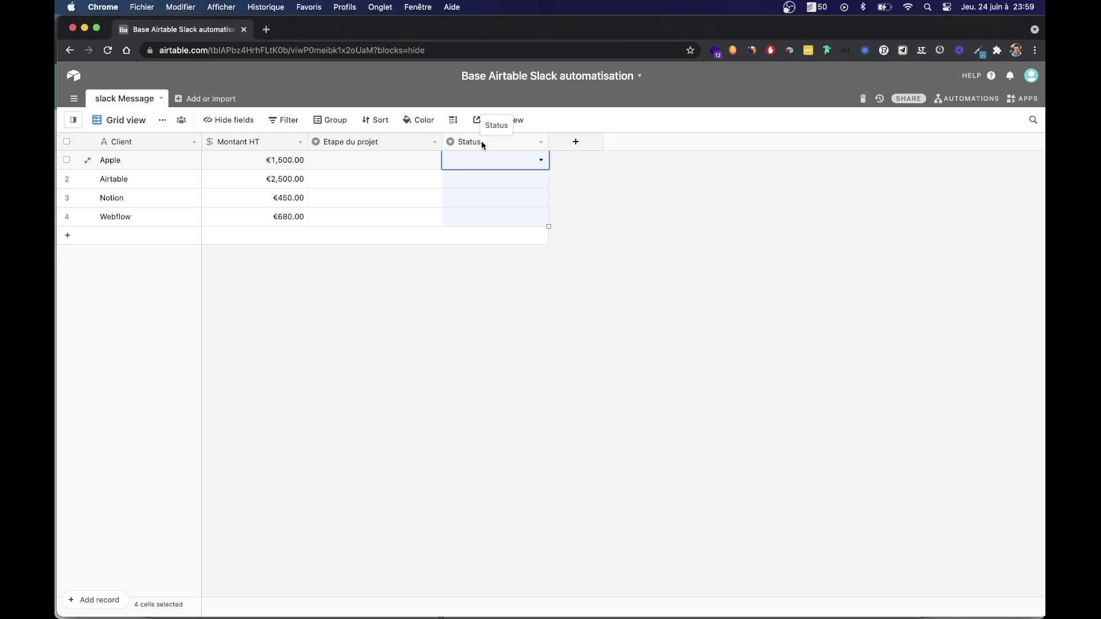
pyautogui.moveTo(504, 618)
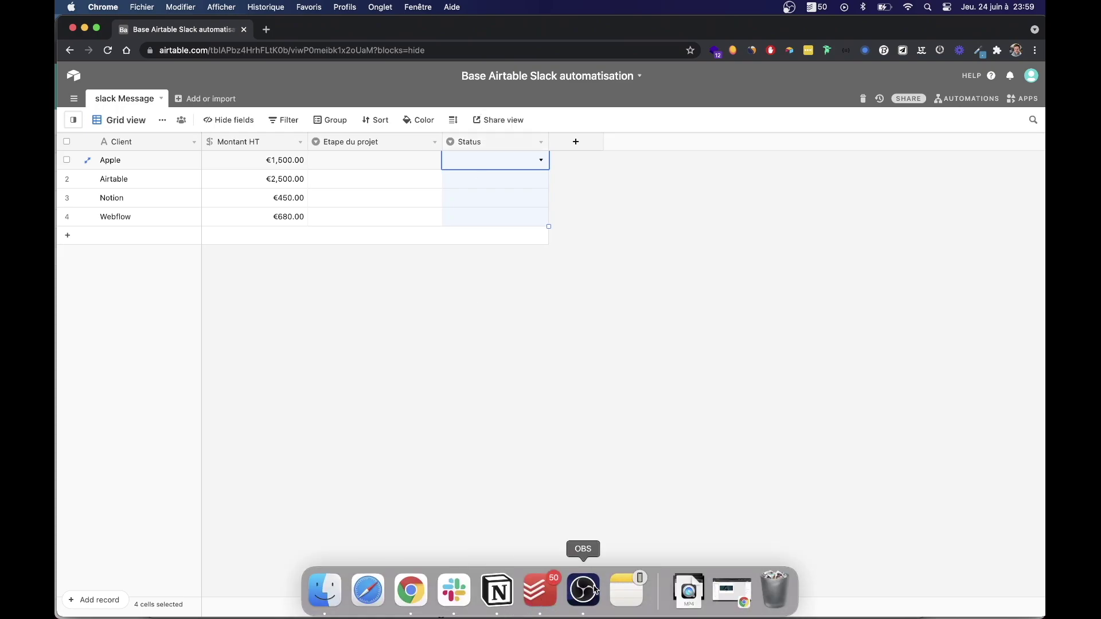
pyautogui.click(456, 590)
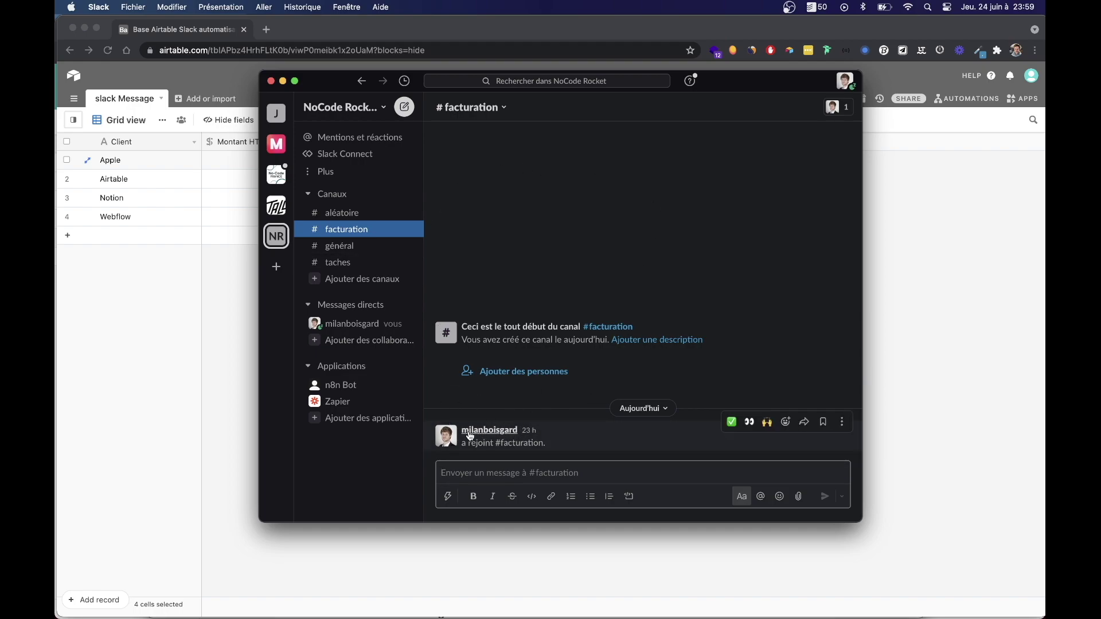
pyautogui.write('@')
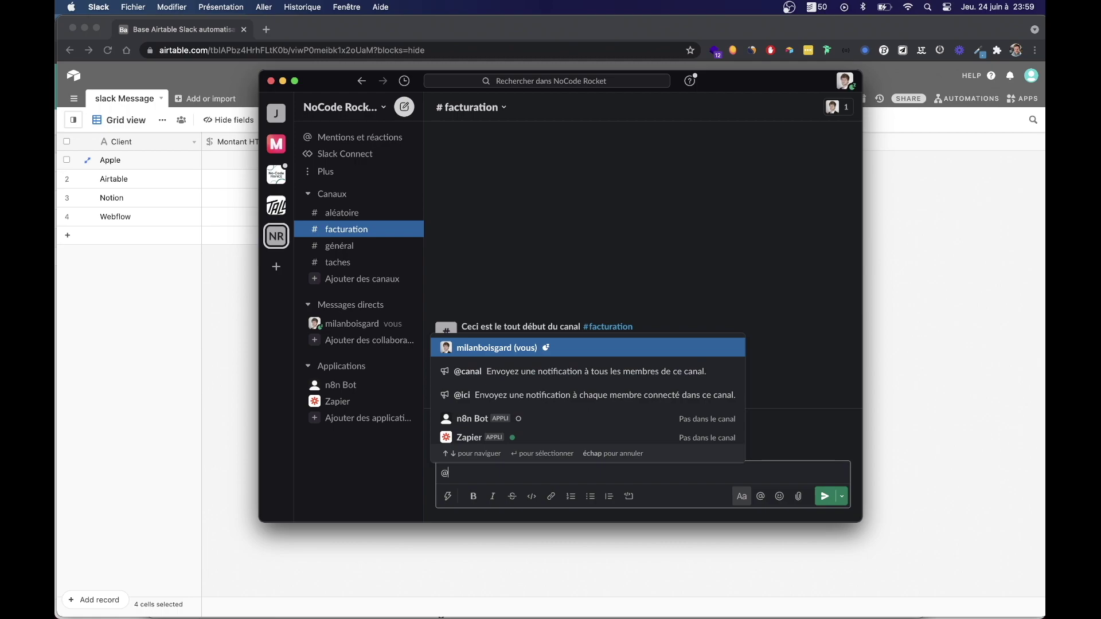
pyautogui.click(494, 348)
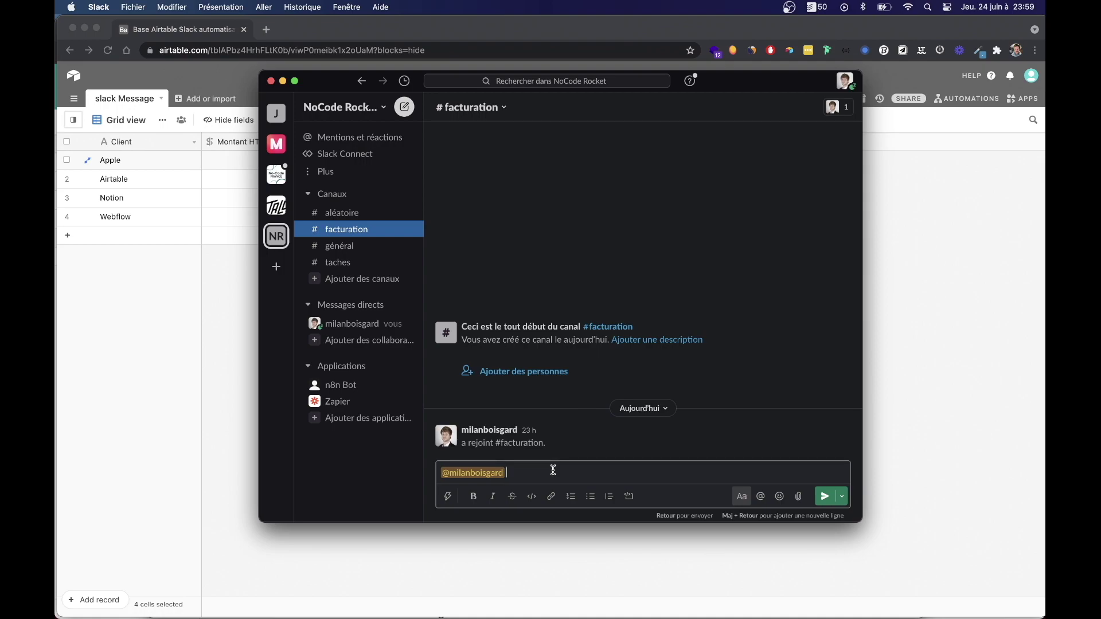
pyautogui.press('BackSpace')
pyautogui.press('BackSpace')
pyautogui.press('BackSpace')
pyautogui.press('BackSpace')
pyautogui.press('BackSpace')
pyautogui.press('BackSpace')
pyautogui.press('BackSpace')
pyautogui.press('BackSpace')
pyautogui.press('BackSpace')
pyautogui.press('BackSpace')
pyautogui.press('BackSpace')
pyautogui.press('BackSpace')
pyautogui.press('BackSpace')
pyautogui.press('BackSpace')
pyautogui.press('BackSpace')
pyautogui.press('BackSpace')
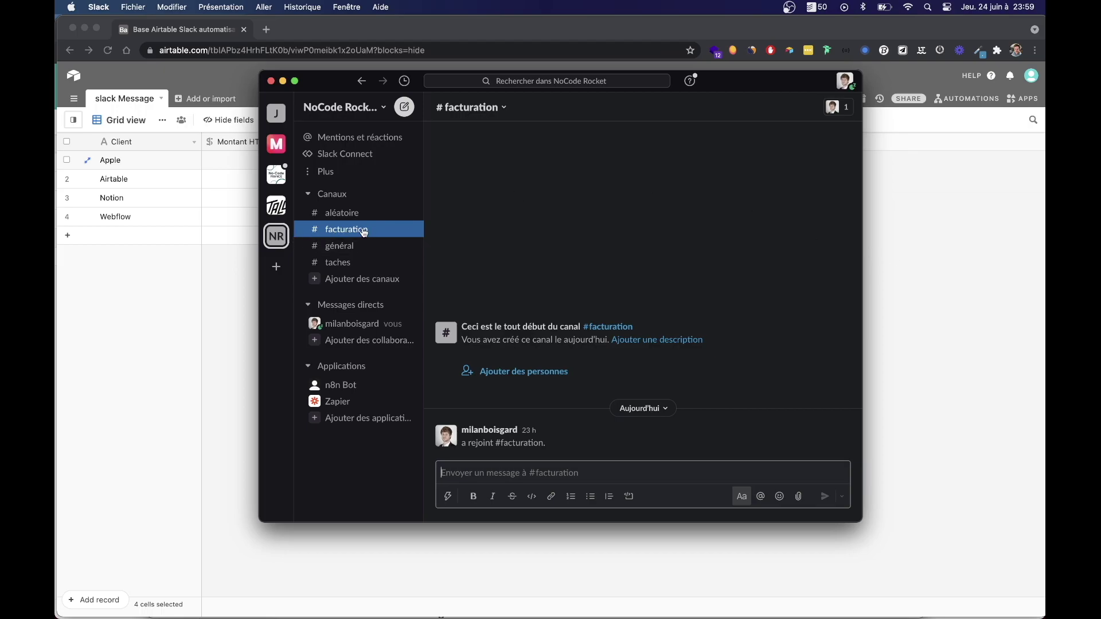
pyautogui.click(910, 285)
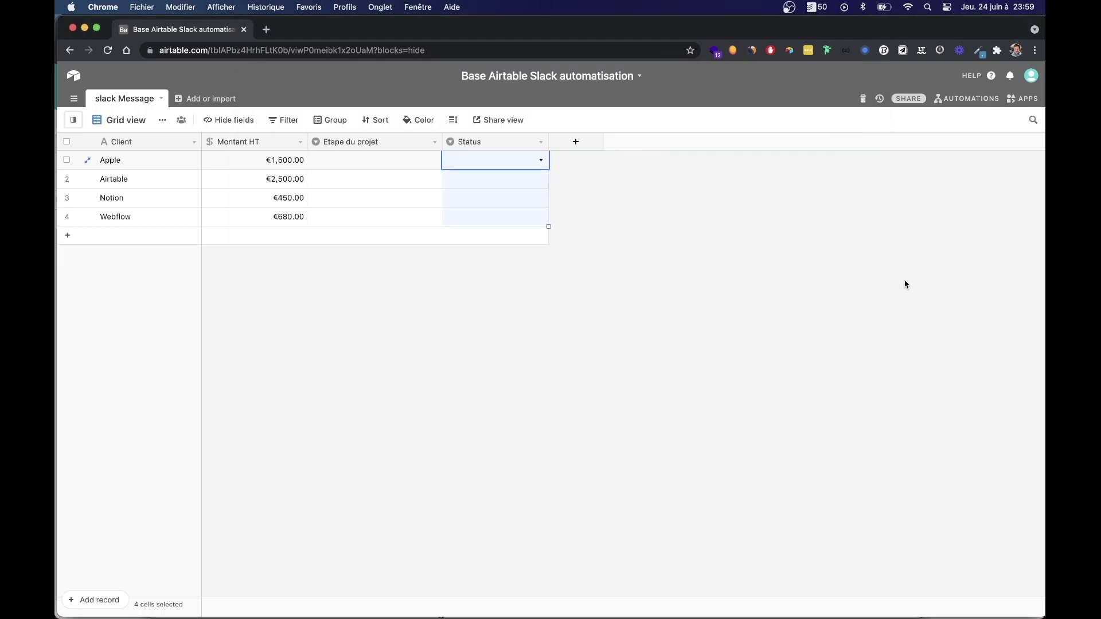
# Turn the Status field into a Long text field named 'En charge (ID Slack)'.
pyautogui.doubleClick(474, 144)
pyautogui.write('En charge (ID Slack)')
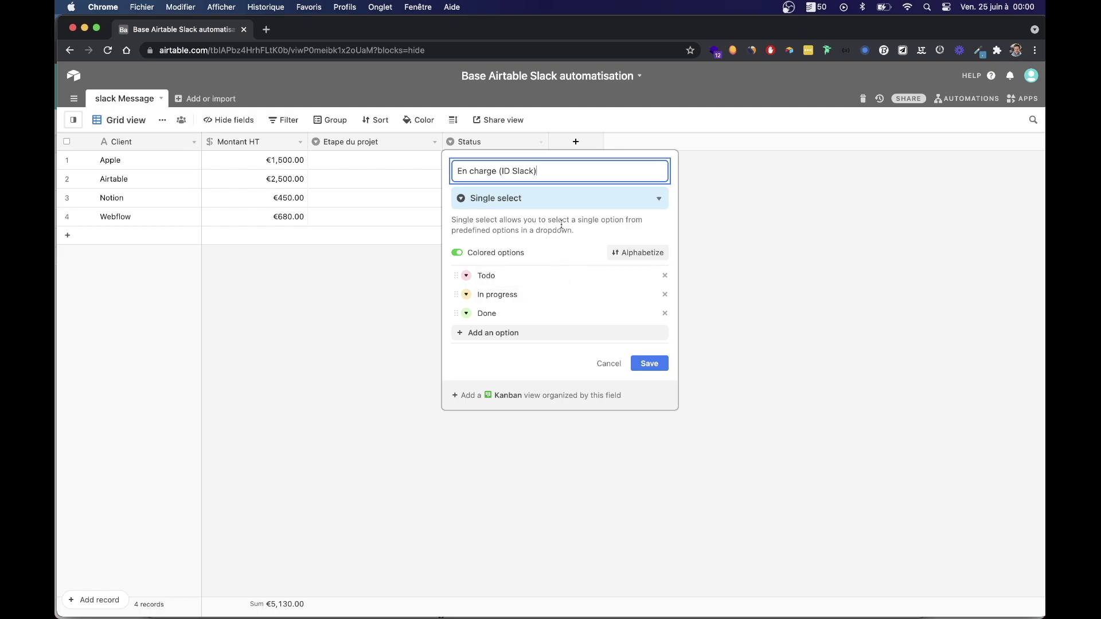
pyautogui.click(524, 205)
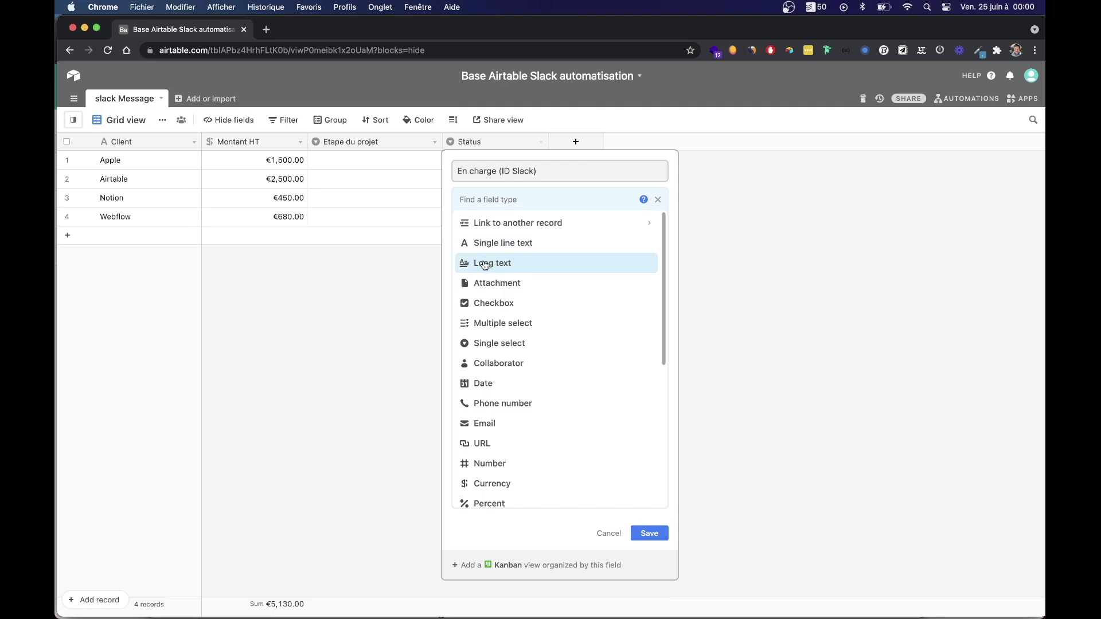
pyautogui.click(484, 262)
pyautogui.click(648, 289)
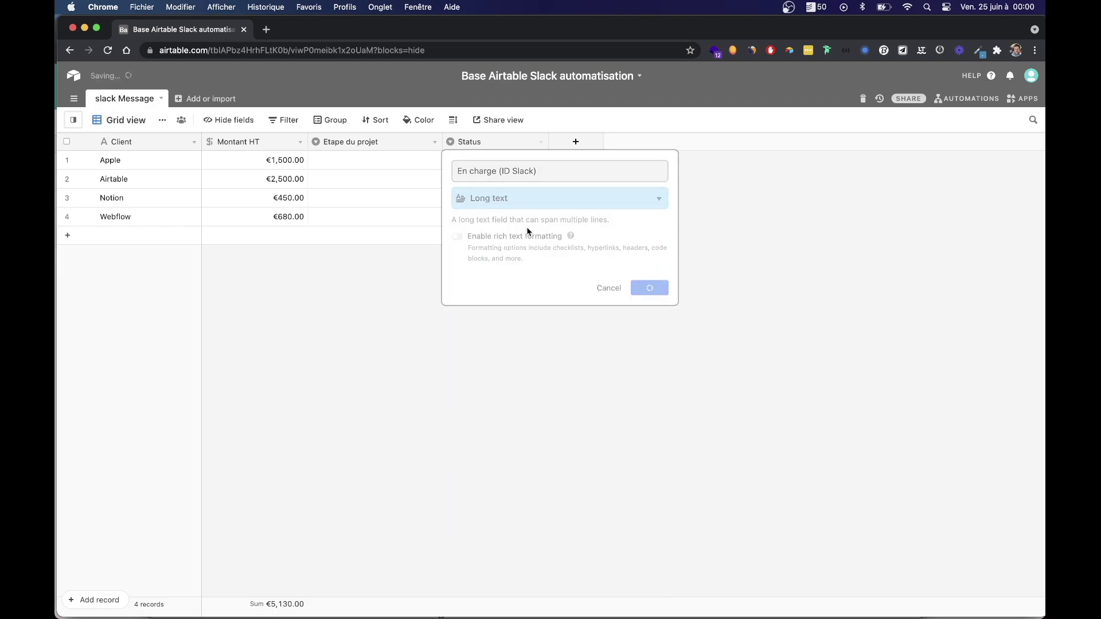
# Enter the owner's Slack username in Apple's row and fill it down all four rows.
pyautogui.doubleClick(456, 153)
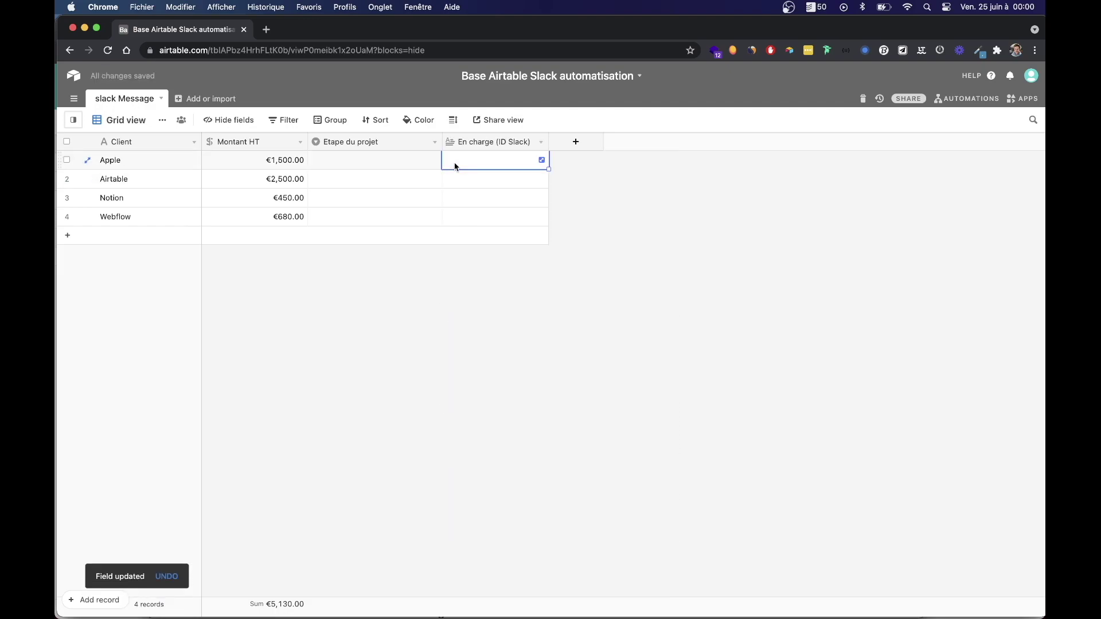
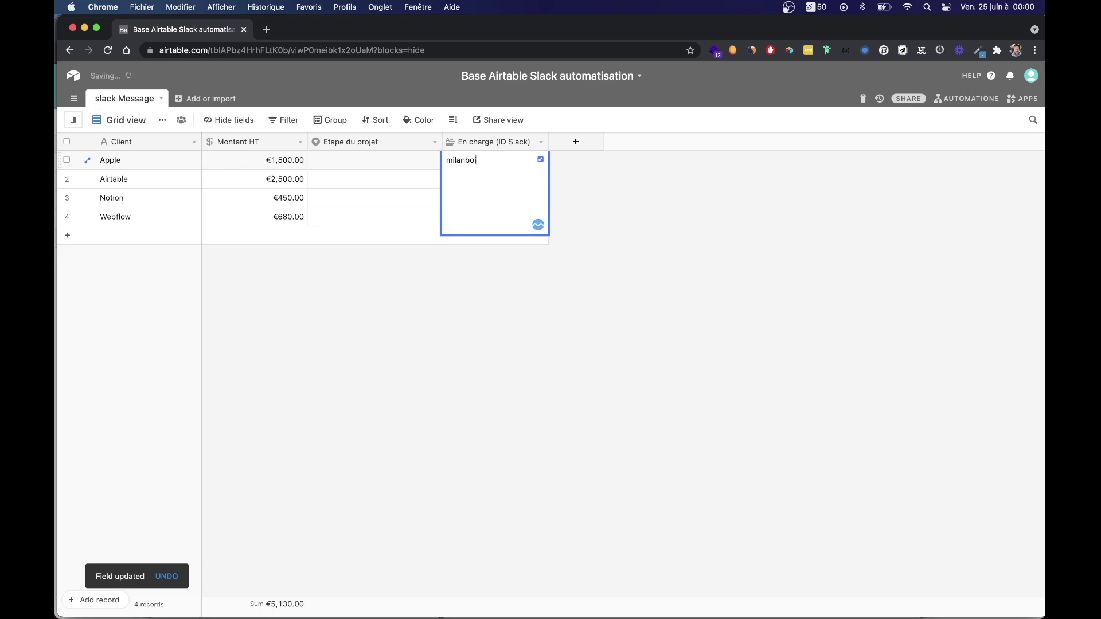
pyautogui.click(558, 228)
pyautogui.click(522, 159)
pyautogui.moveTo(549, 170); pyautogui.dragTo(538, 233)
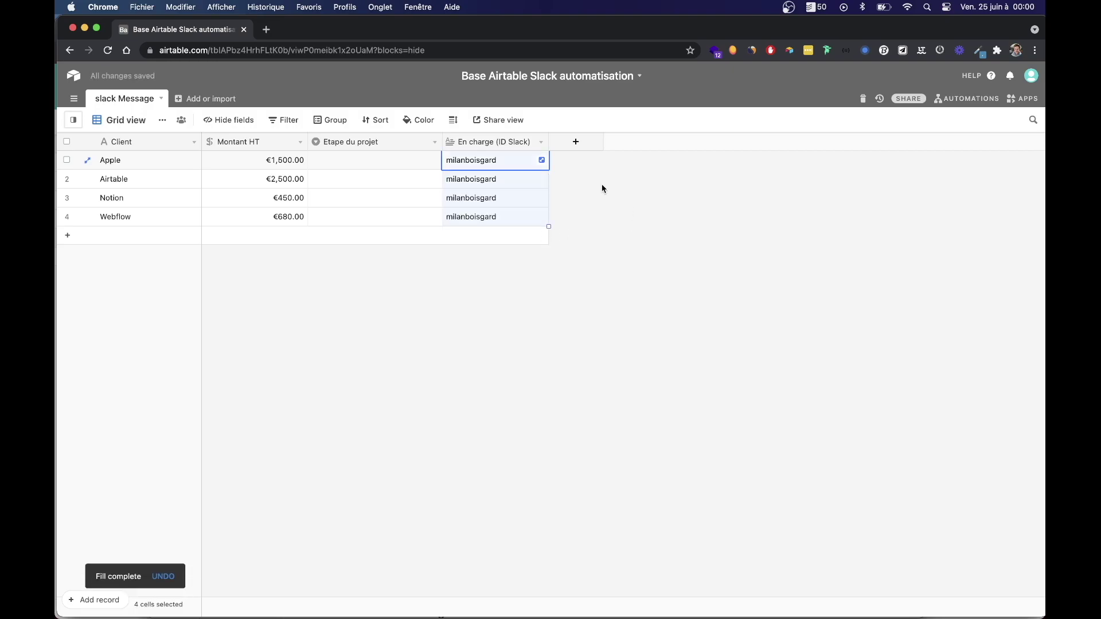
pyautogui.click(575, 142)
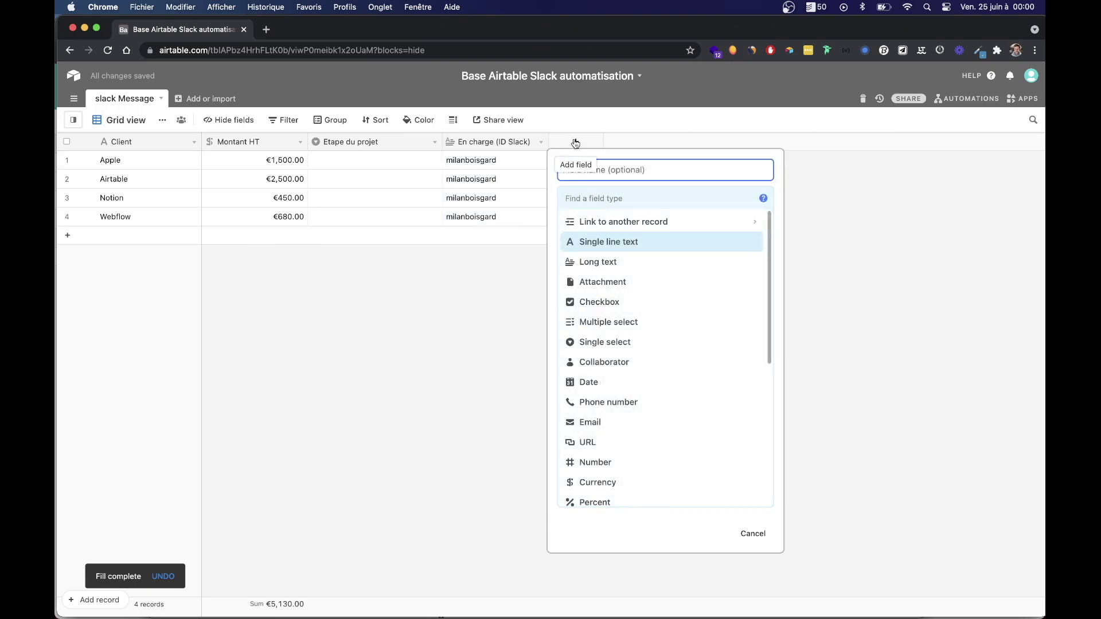
# Set up a new Single select field with options 'a edite' and 'a envoyer'.
pyautogui.write('T')
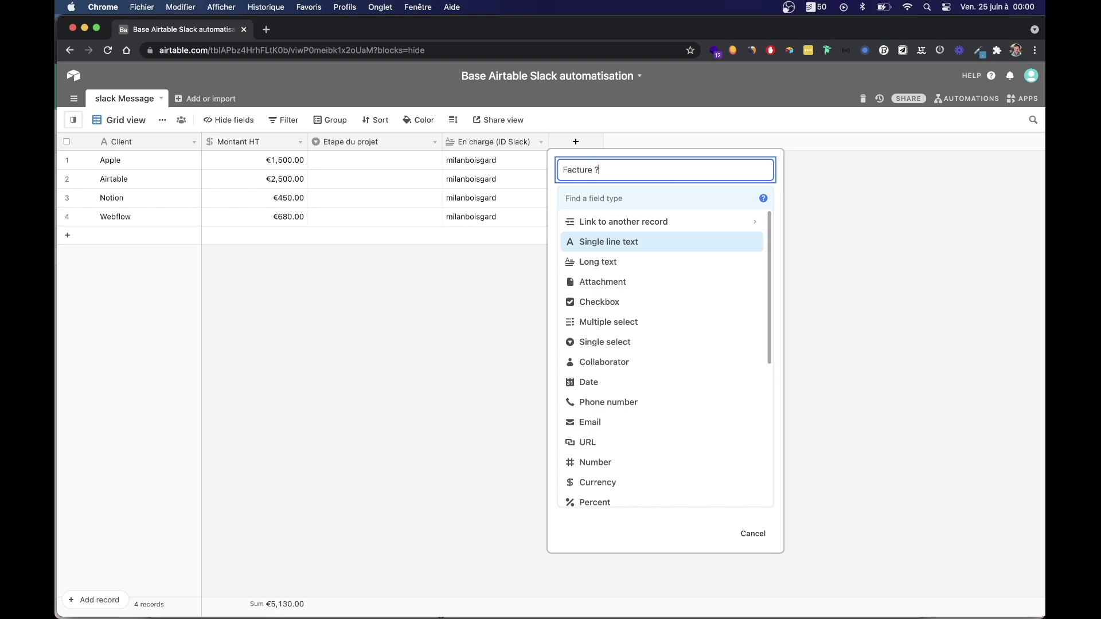
pyautogui.click(607, 343)
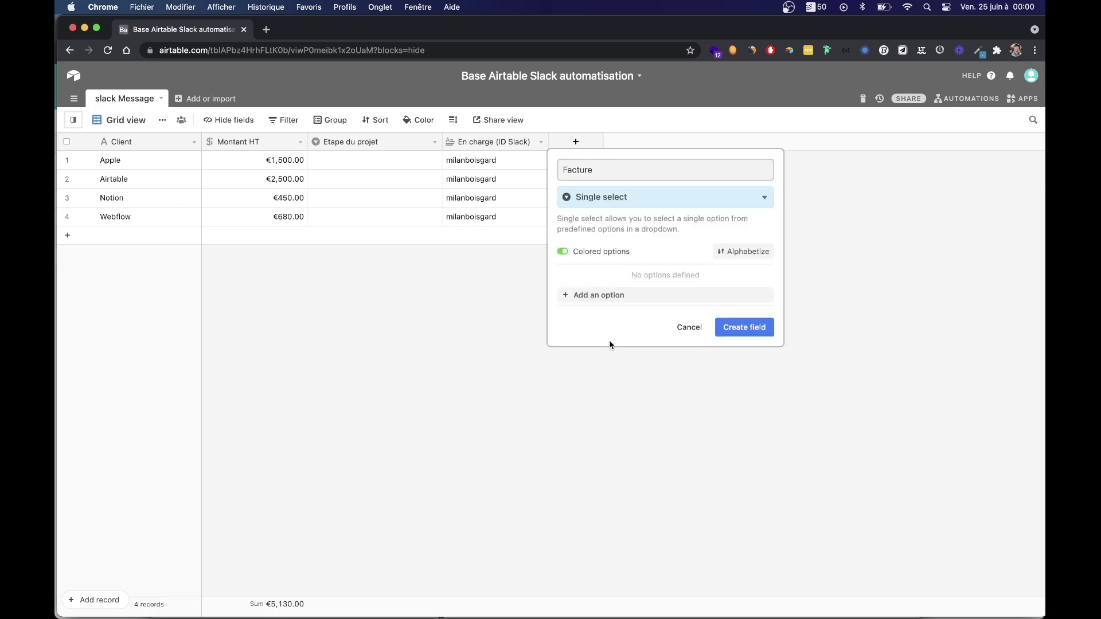
pyautogui.click(628, 298)
pyautogui.click(633, 273)
pyautogui.write('a edite')
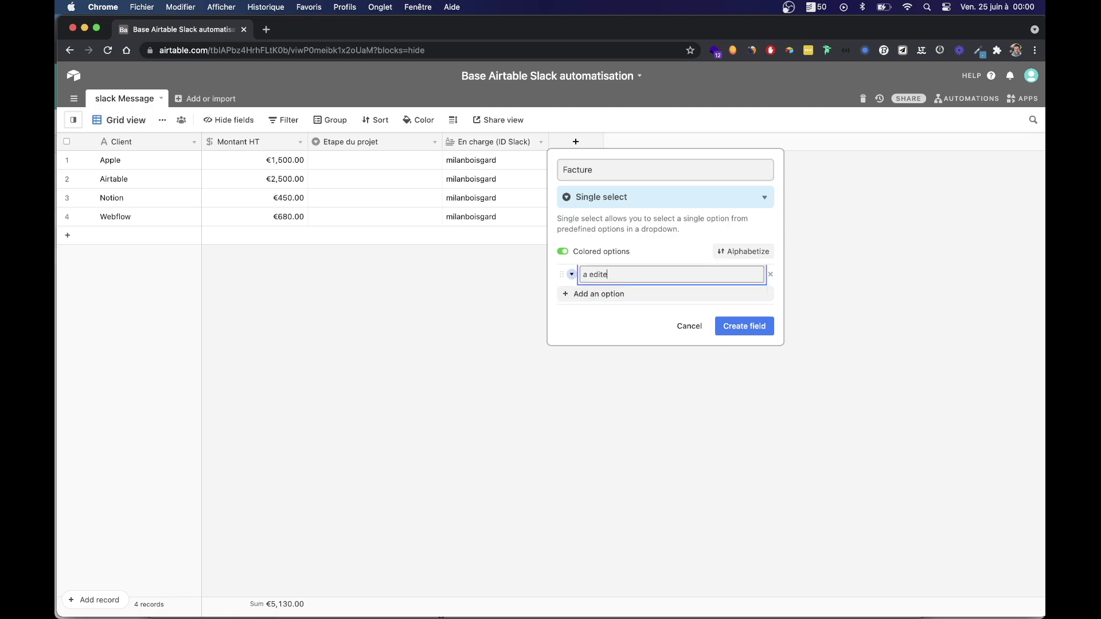
pyautogui.click(660, 293)
pyautogui.write('a envoyer')
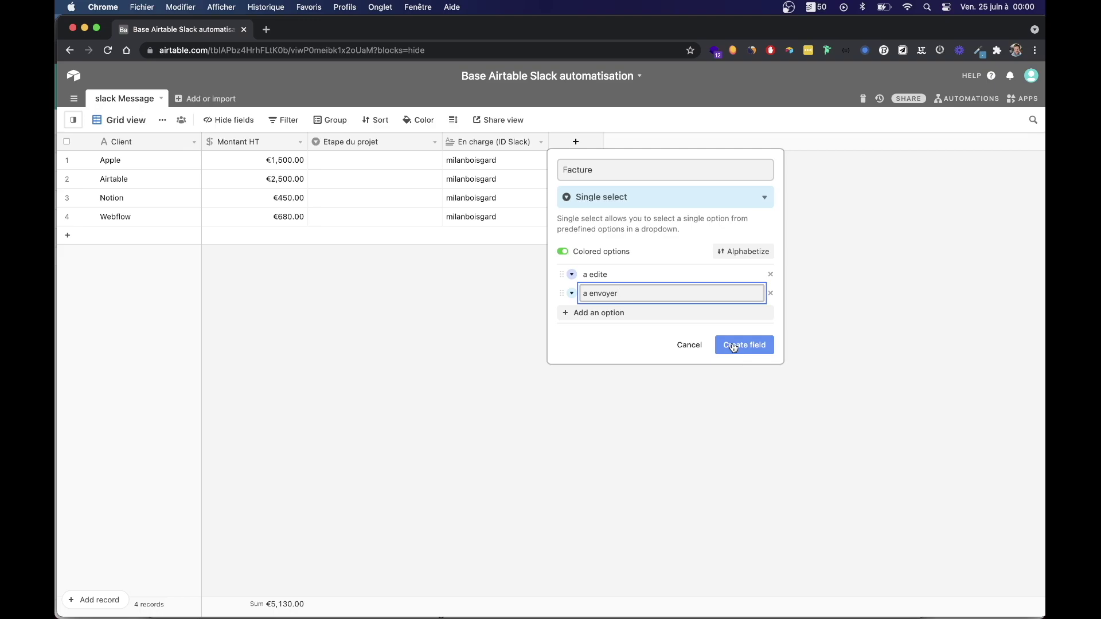
# Colour 'a edite' red and 'a envoyer' purple, then create the Facture field.
pyautogui.click(571, 274)
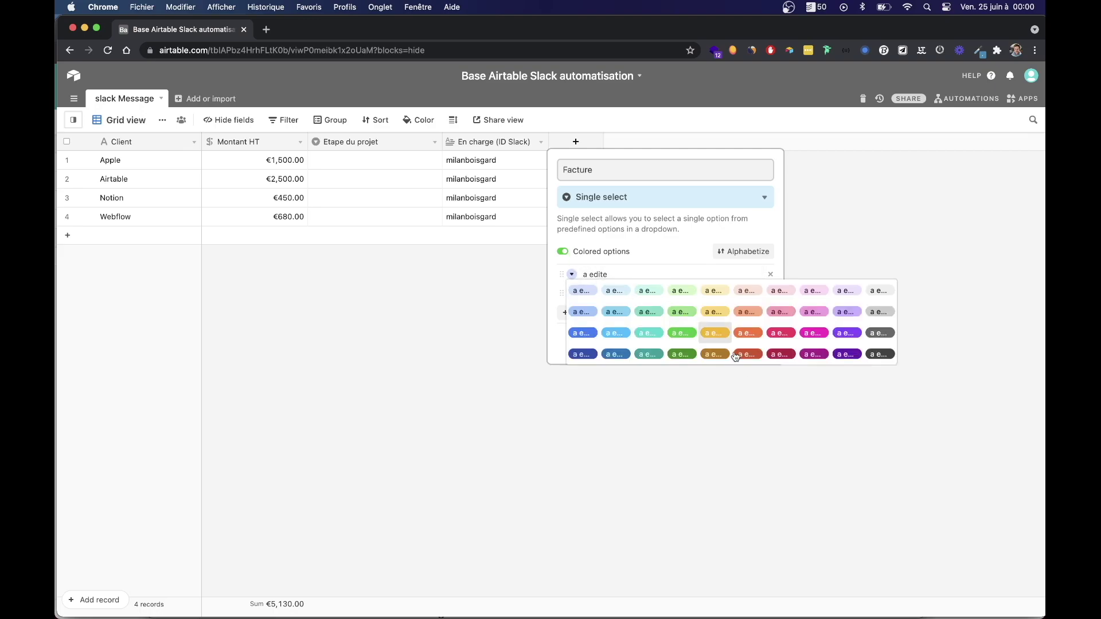
pyautogui.click(787, 334)
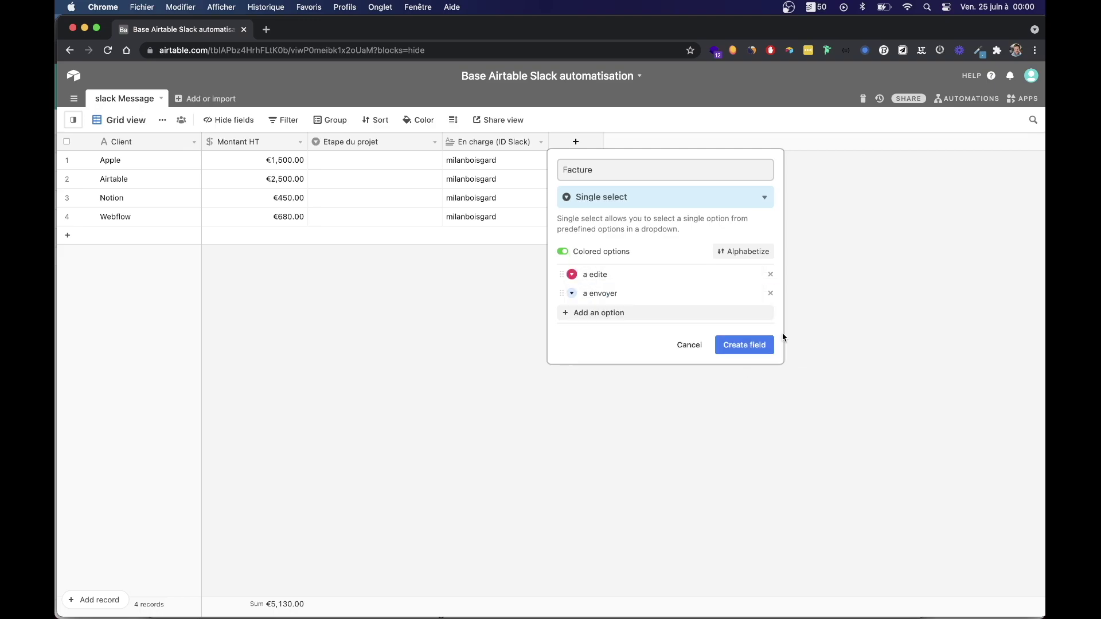
pyautogui.click(572, 294)
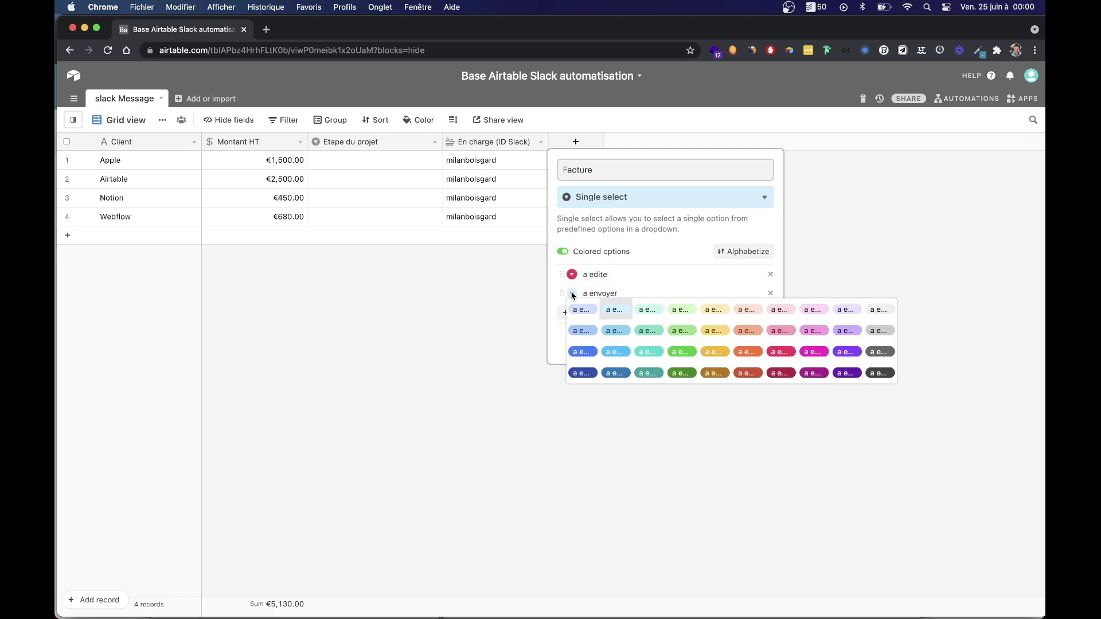
pyautogui.click(843, 354)
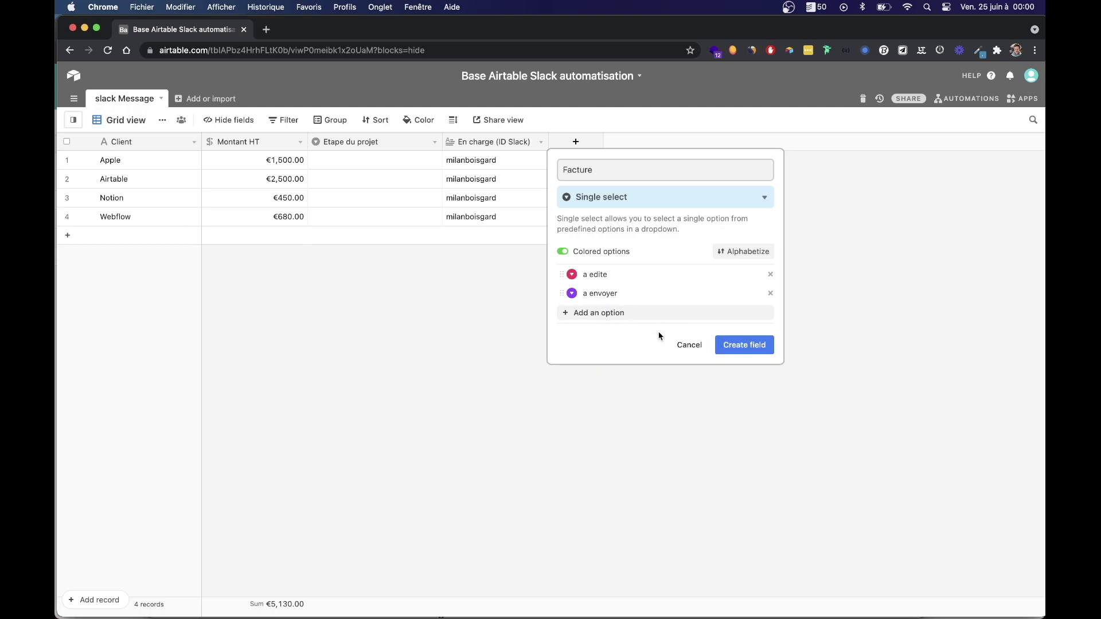
pyautogui.click(744, 345)
pyautogui.click(398, 164)
pyautogui.click(422, 164)
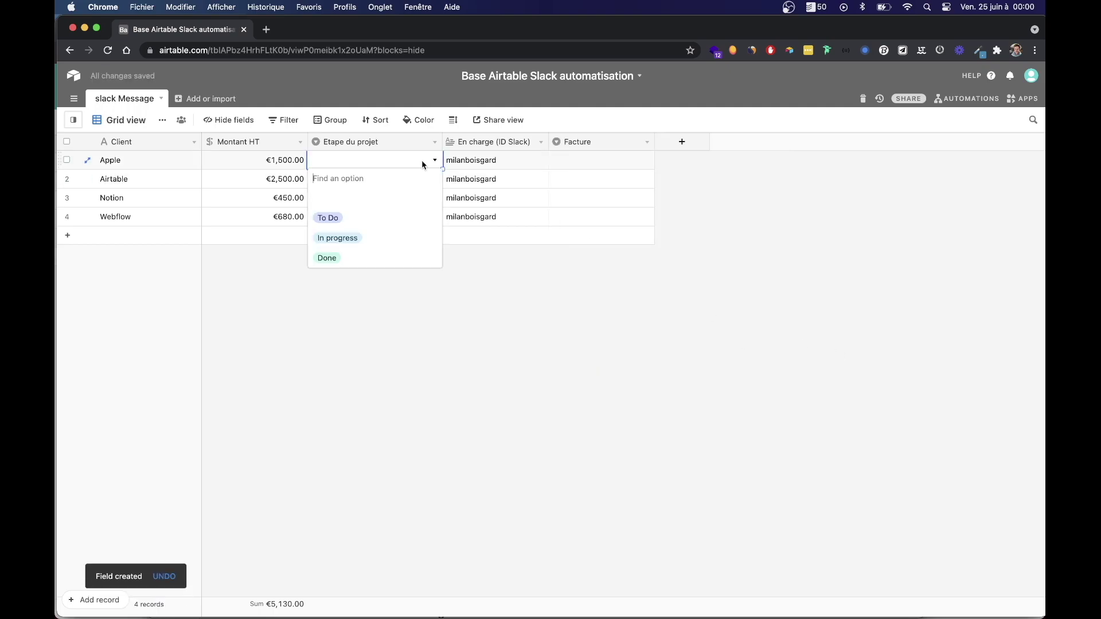
# Set project stages: Apple To Do, Airtable In progress, Notion and Webflow Done.
pyautogui.click(329, 222)
pyautogui.click(390, 181)
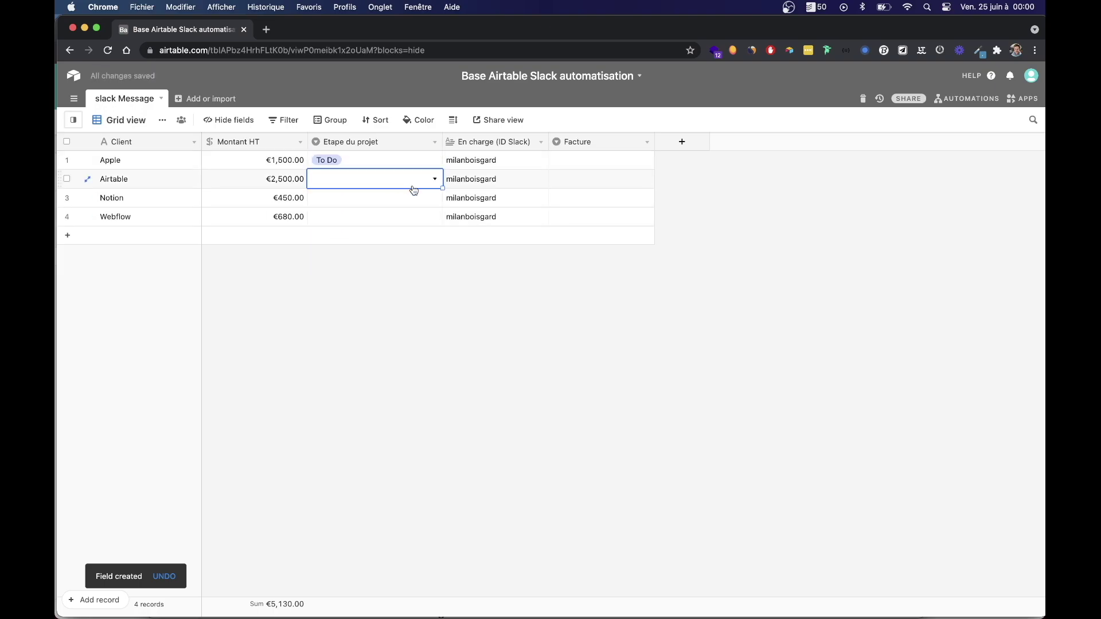
pyautogui.click(415, 181)
pyautogui.click(338, 255)
pyautogui.click(412, 200)
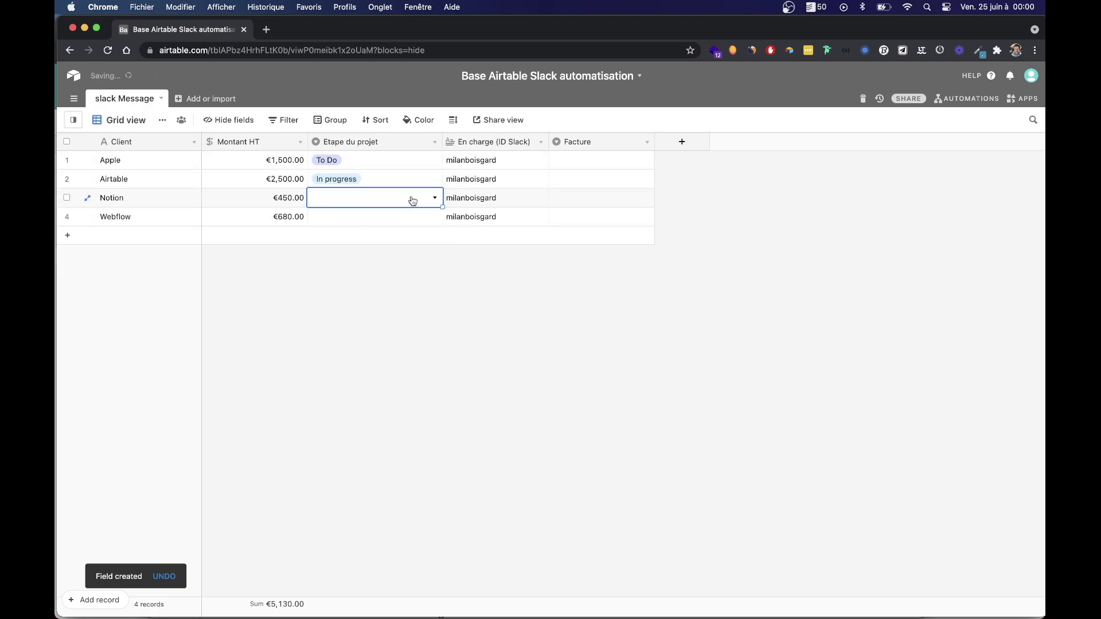
pyautogui.click(413, 199)
pyautogui.click(331, 296)
pyautogui.click(398, 223)
pyautogui.click(432, 217)
pyautogui.click(356, 318)
# Set Apple's Facture value to 'a edite'.
pyautogui.click(585, 164)
pyautogui.click(628, 164)
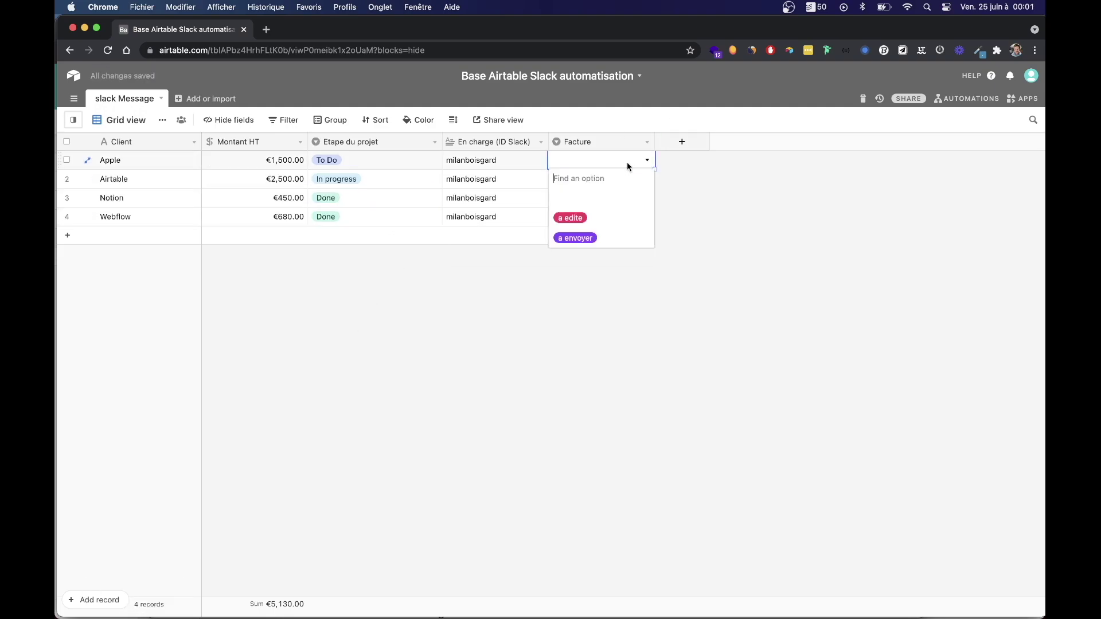
pyautogui.click(570, 217)
pyautogui.click(630, 180)
pyautogui.click(604, 162)
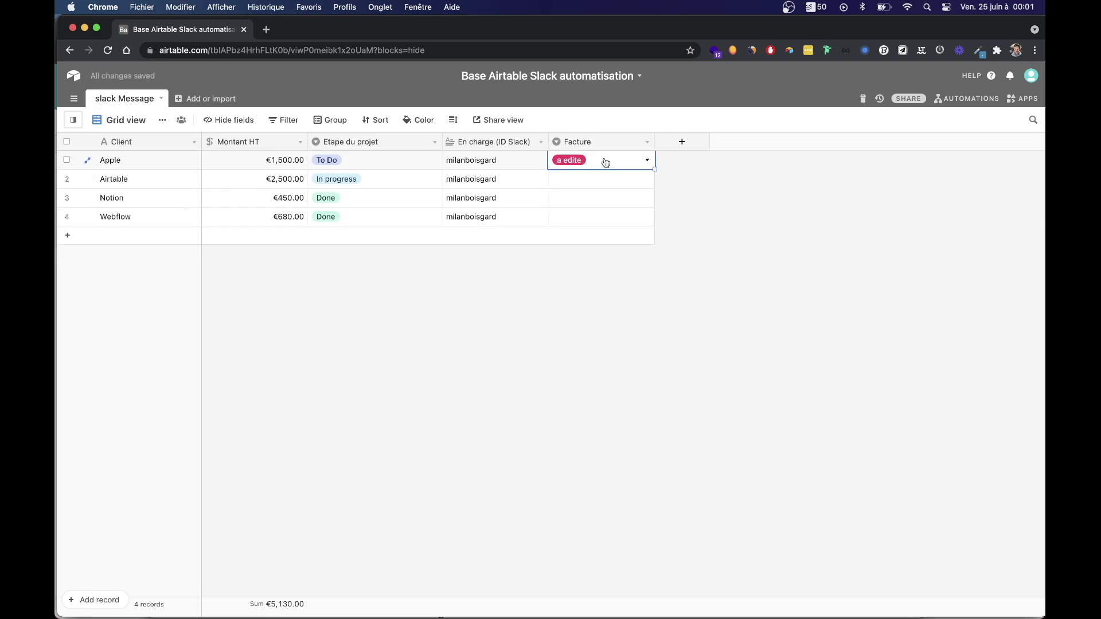
# Correct the Facture option 'a edite' to 'a editer' and save the field.
pyautogui.click(644, 142)
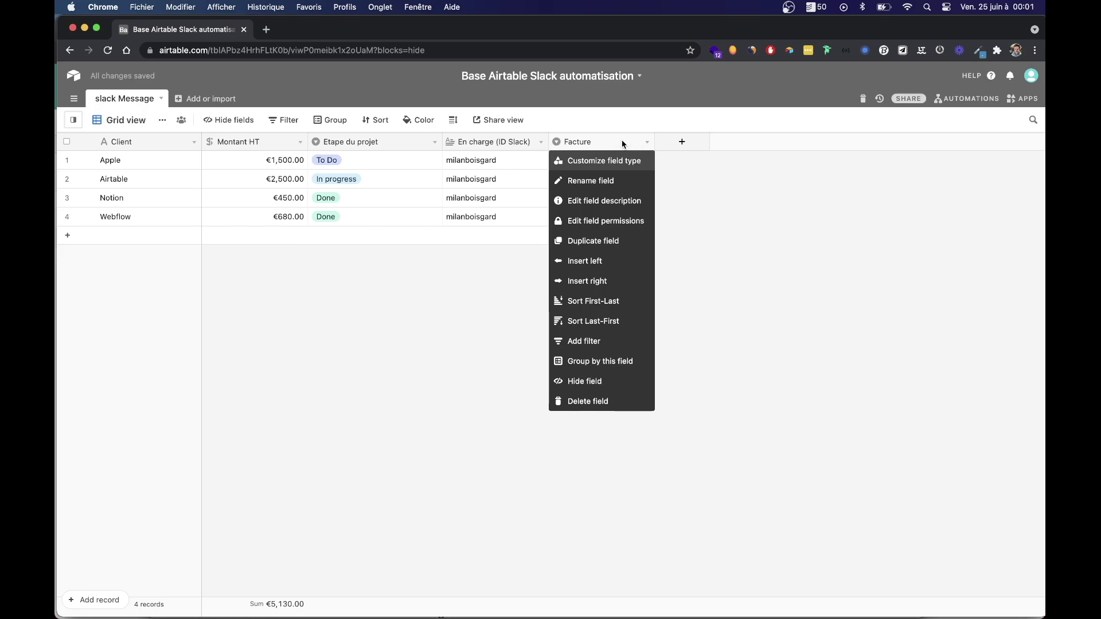
pyautogui.doubleClick(597, 145)
pyautogui.click(615, 278)
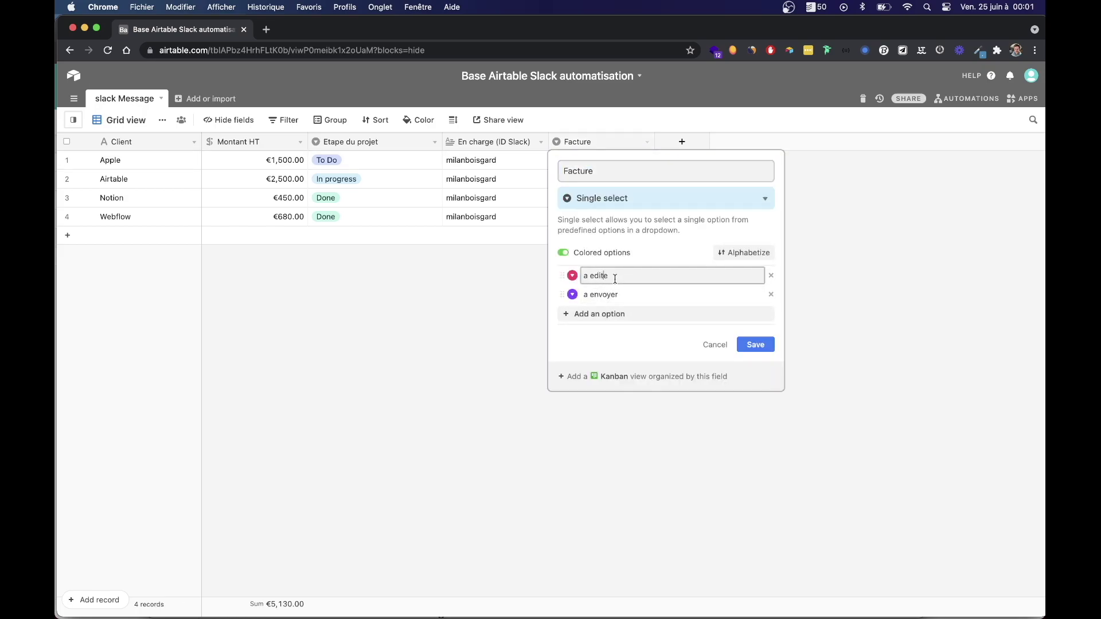
pyautogui.write('r')
pyautogui.click(753, 345)
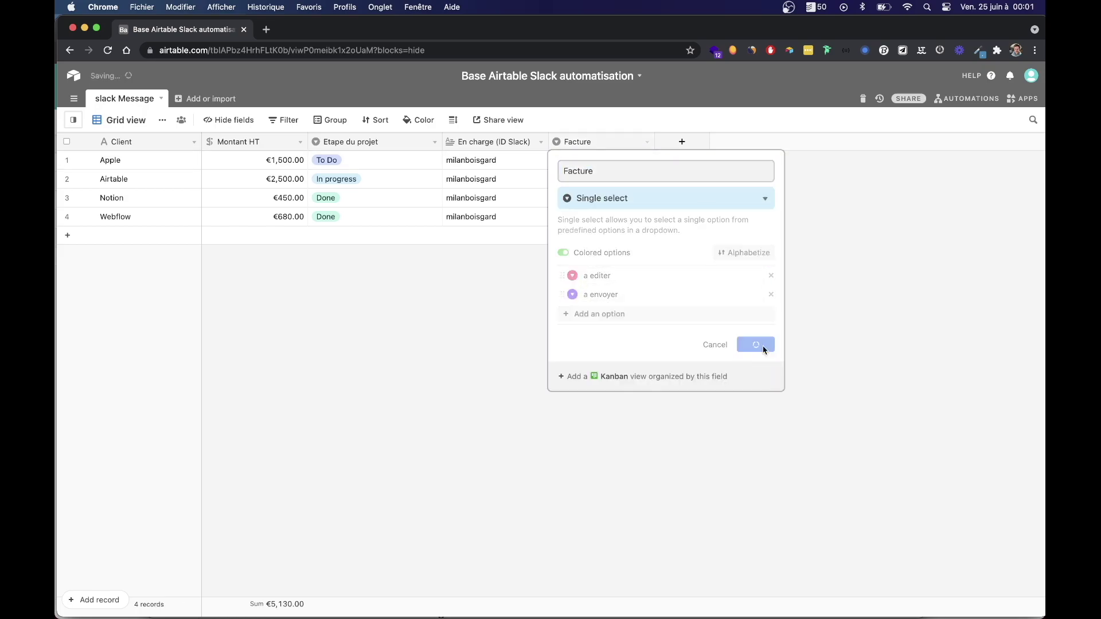
# Fill 'a editer' down the Facture column for all four records.
pyautogui.click(621, 161)
pyautogui.moveTo(655, 169); pyautogui.dragTo(651, 219)
pyautogui.click(733, 234)
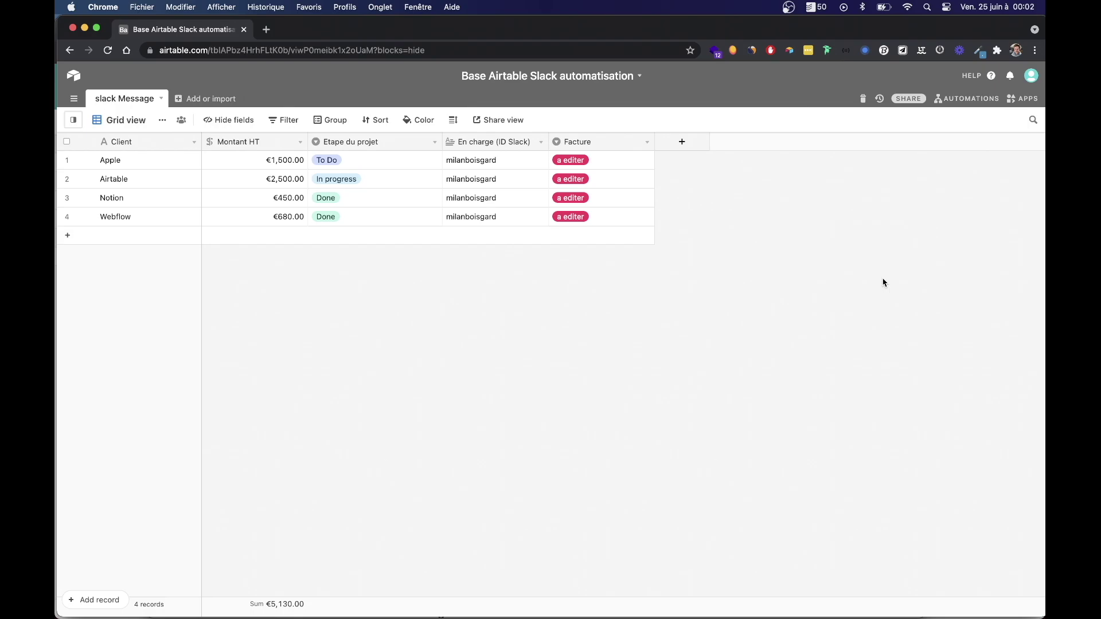
pyautogui.click(967, 99)
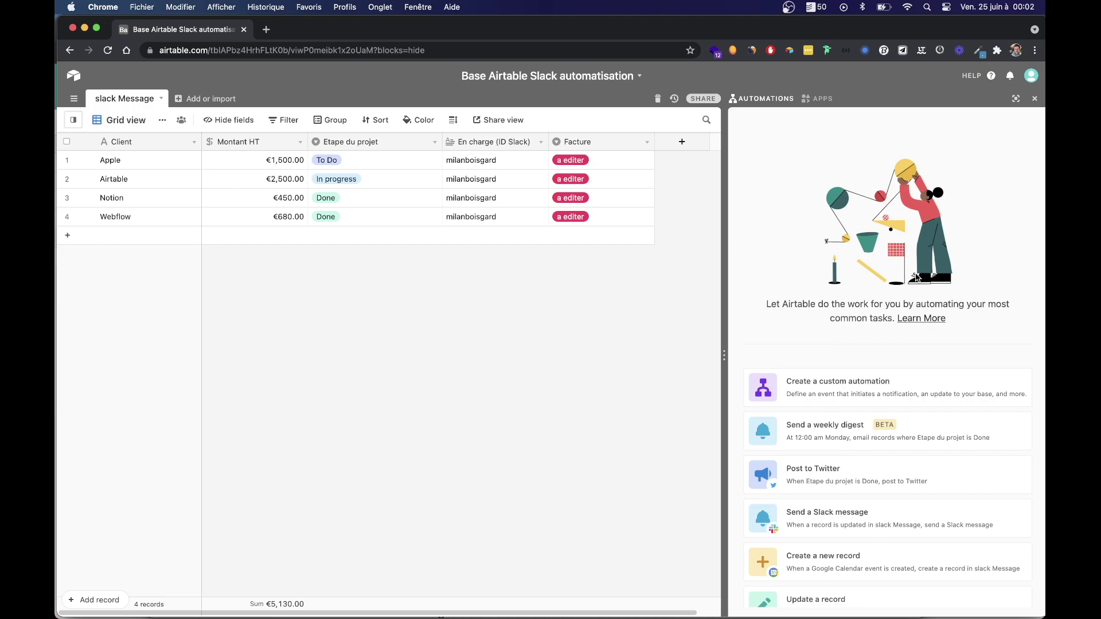
# Start an automation from the 'Send a Slack message' template, dismiss the naming tip, and switch to Slack.
pyautogui.scroll(-1, 872, 258)
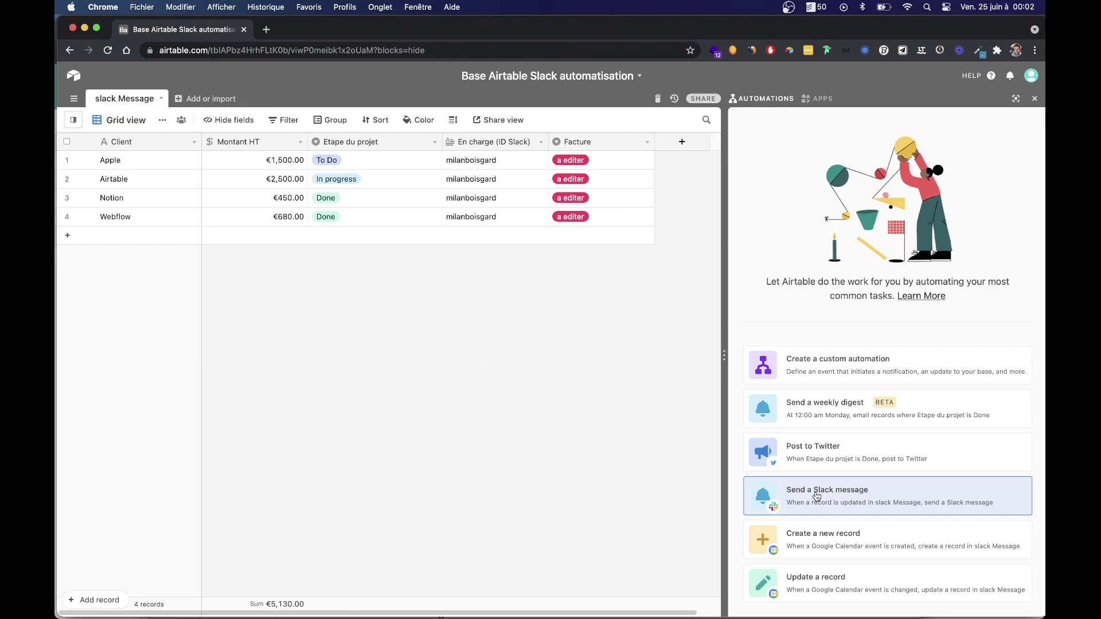
pyautogui.click(833, 497)
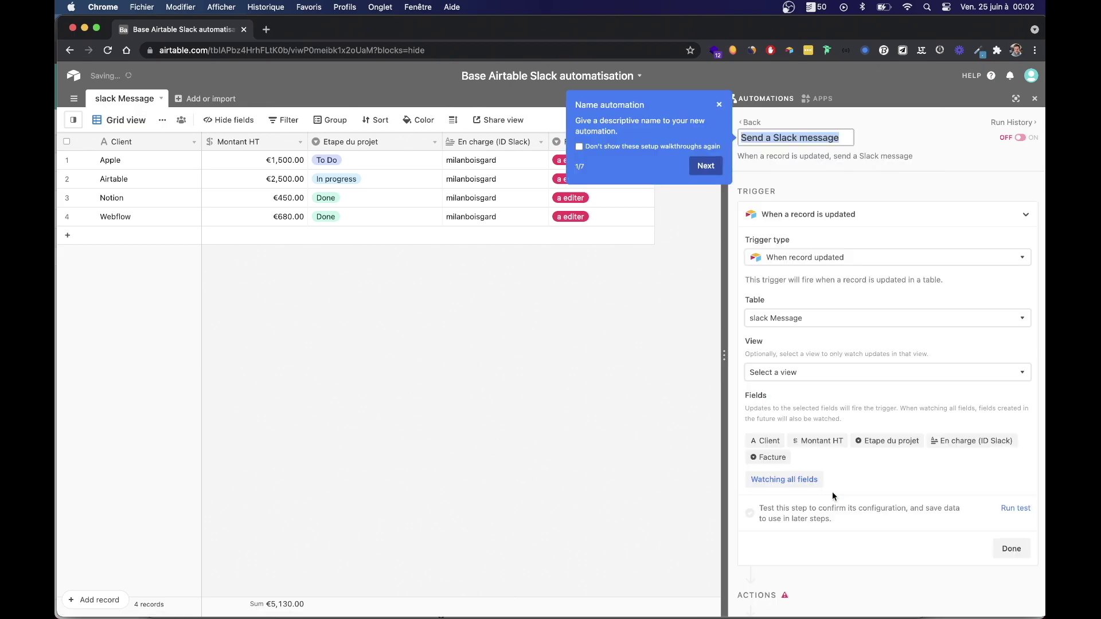
pyautogui.click(719, 104)
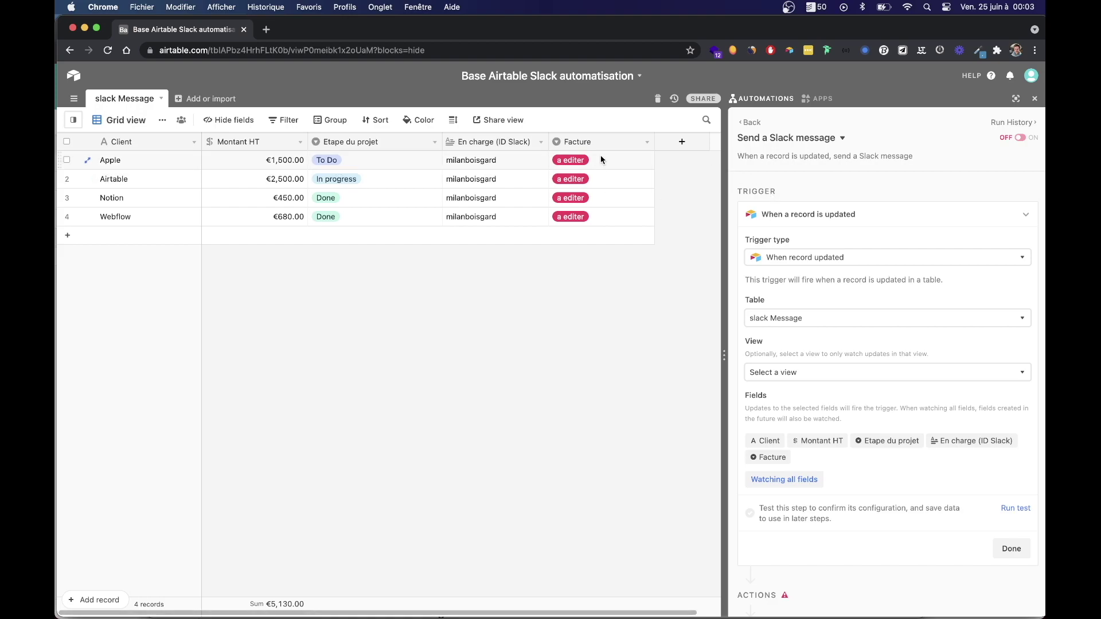
pyautogui.moveTo(509, 615)
pyautogui.click(476, 594)
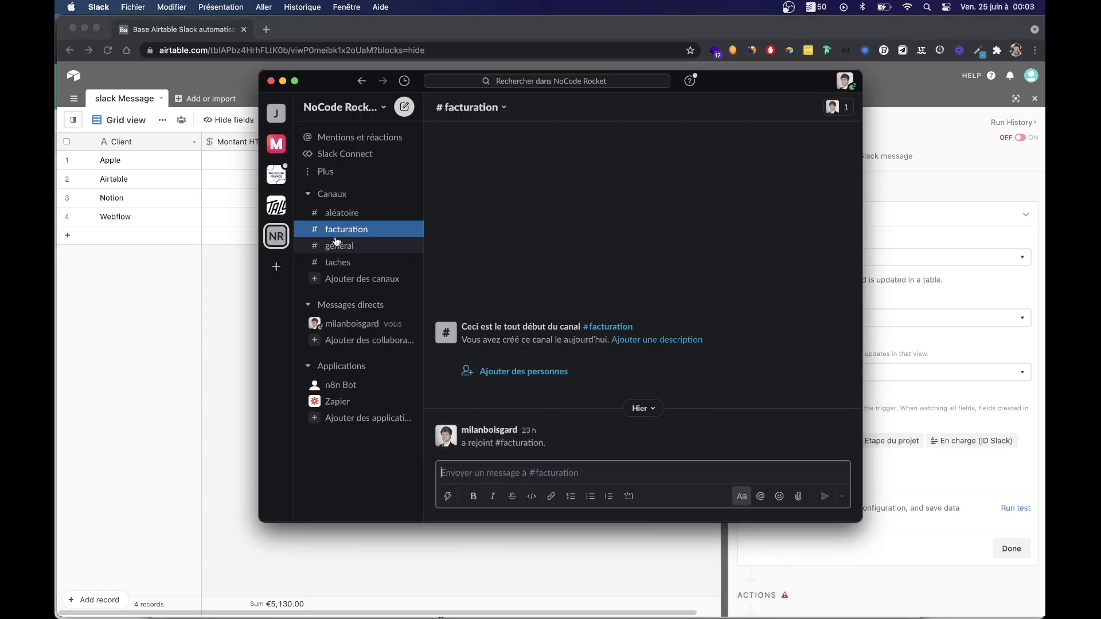
# Bring the Airtable 'Send a Slack message' automation editor back in front of Slack.
pyautogui.click(919, 223)
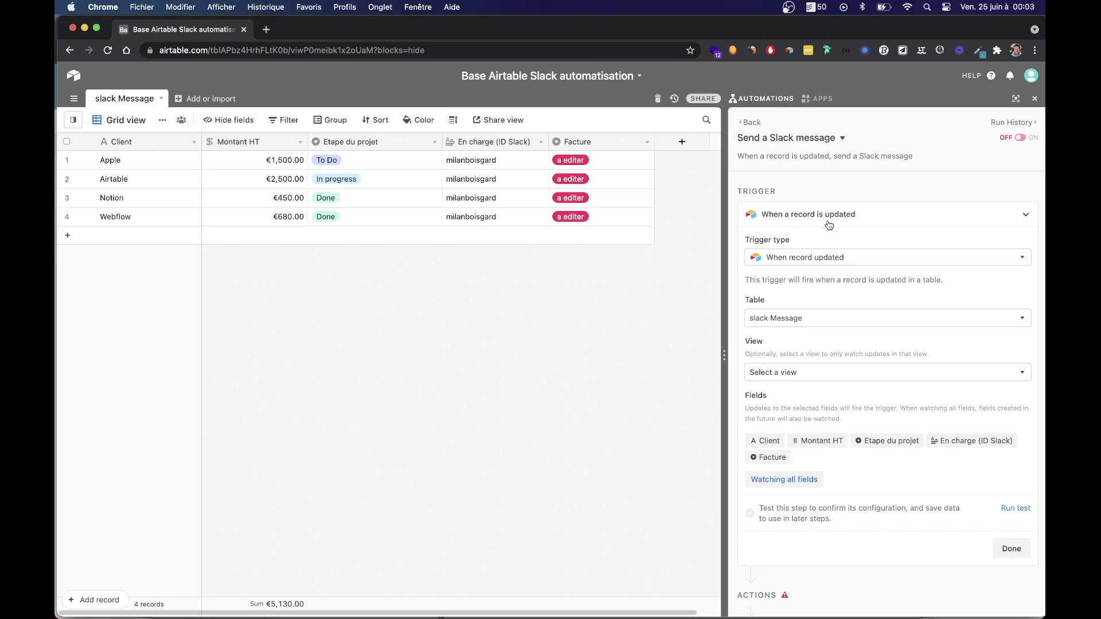
# Keep the 'When record updated' trigger, watching the slack Message table in Grid view.
pyautogui.click(798, 261)
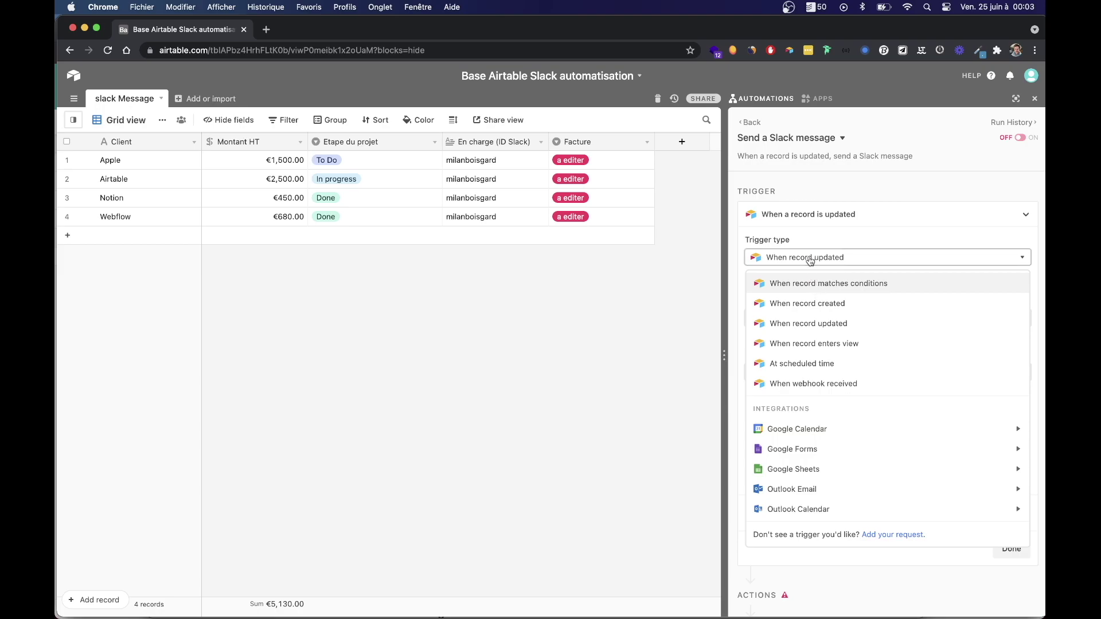
pyautogui.click(791, 325)
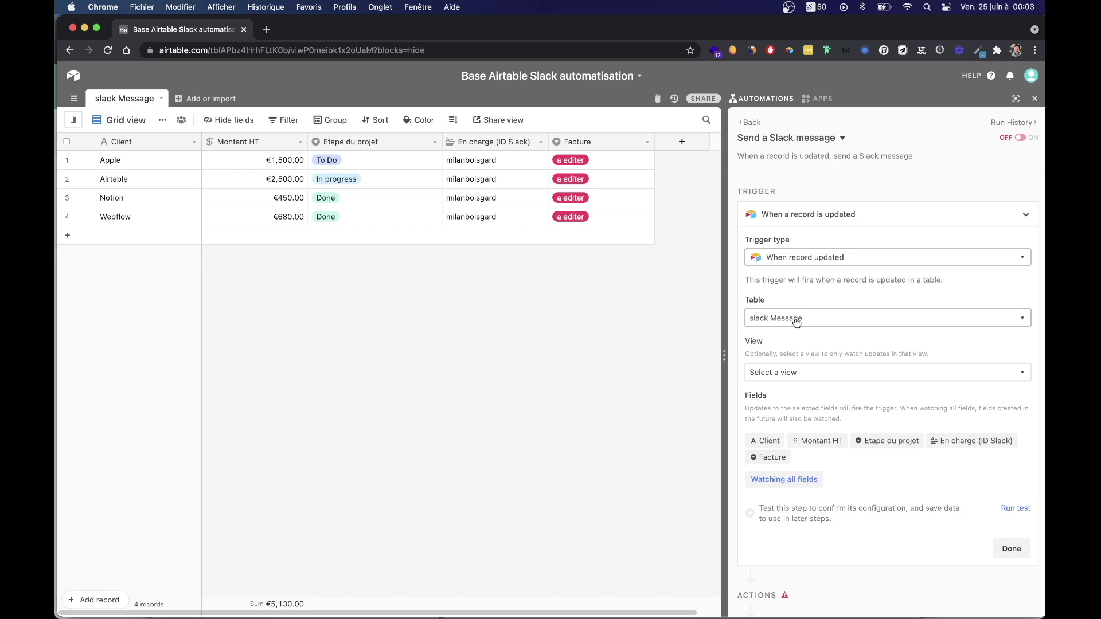
pyautogui.click(790, 318)
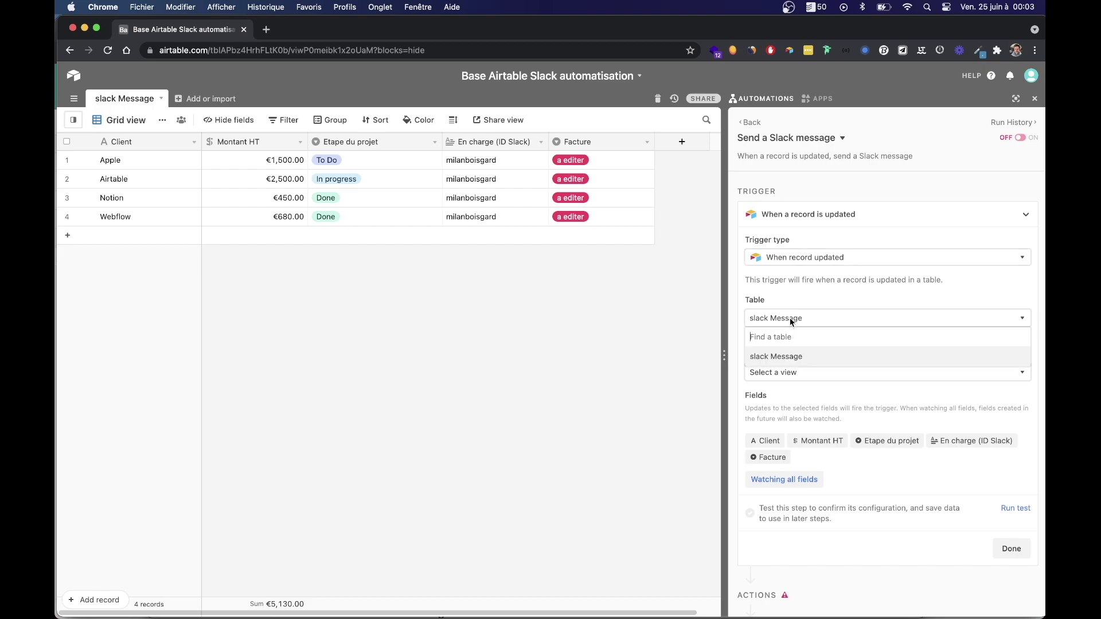
pyautogui.click(782, 360)
pyautogui.click(775, 373)
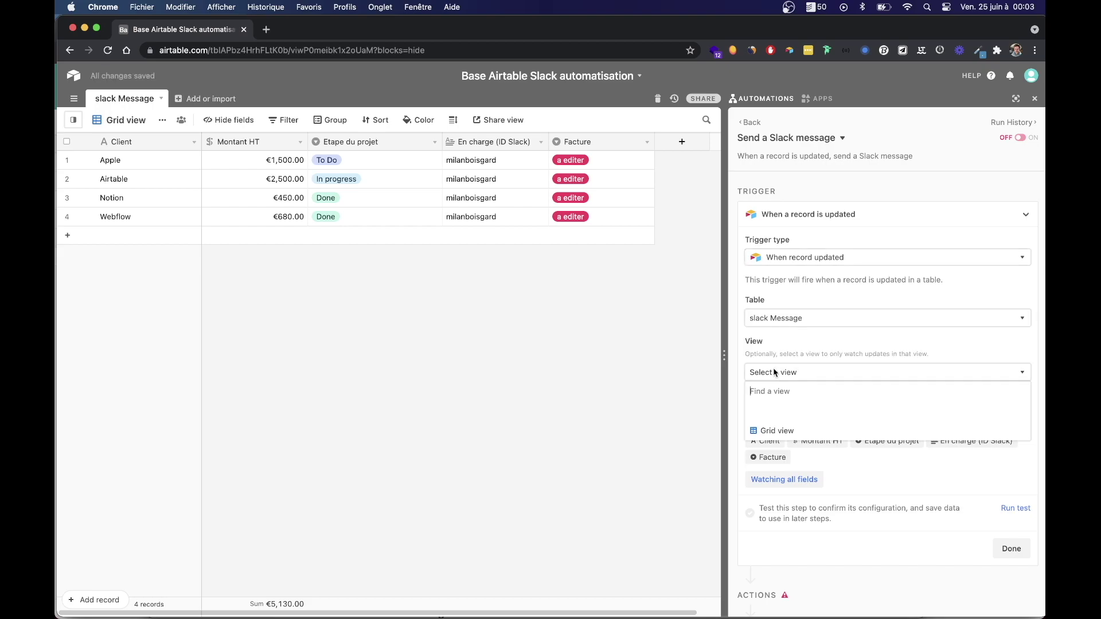
pyautogui.click(772, 430)
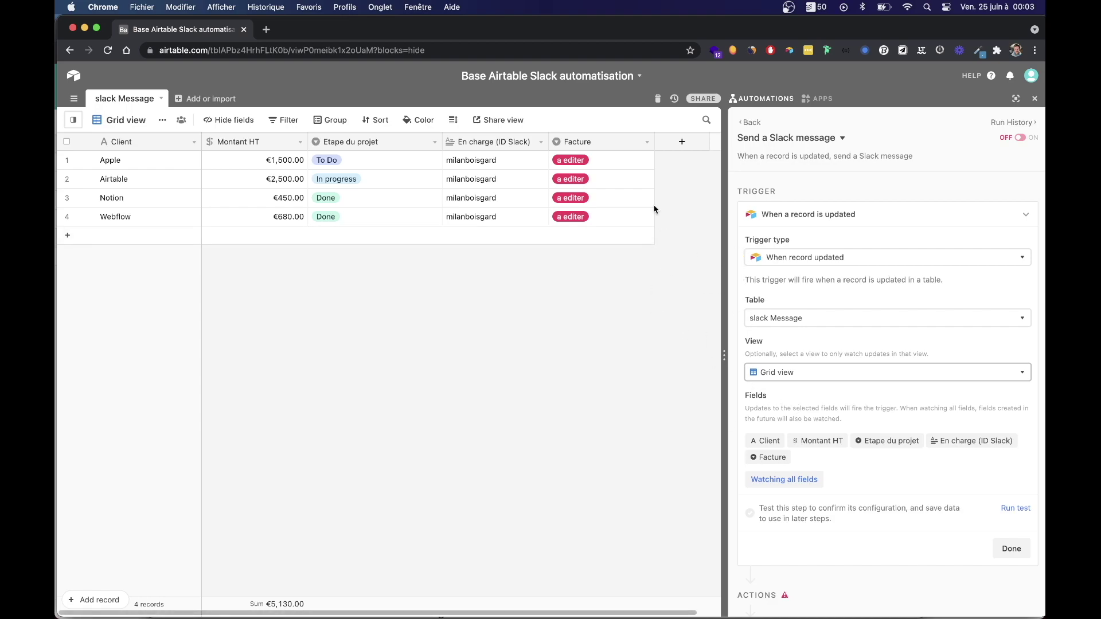
# Inspect the Apple record's Facture options without changing its value.
pyautogui.click(601, 162)
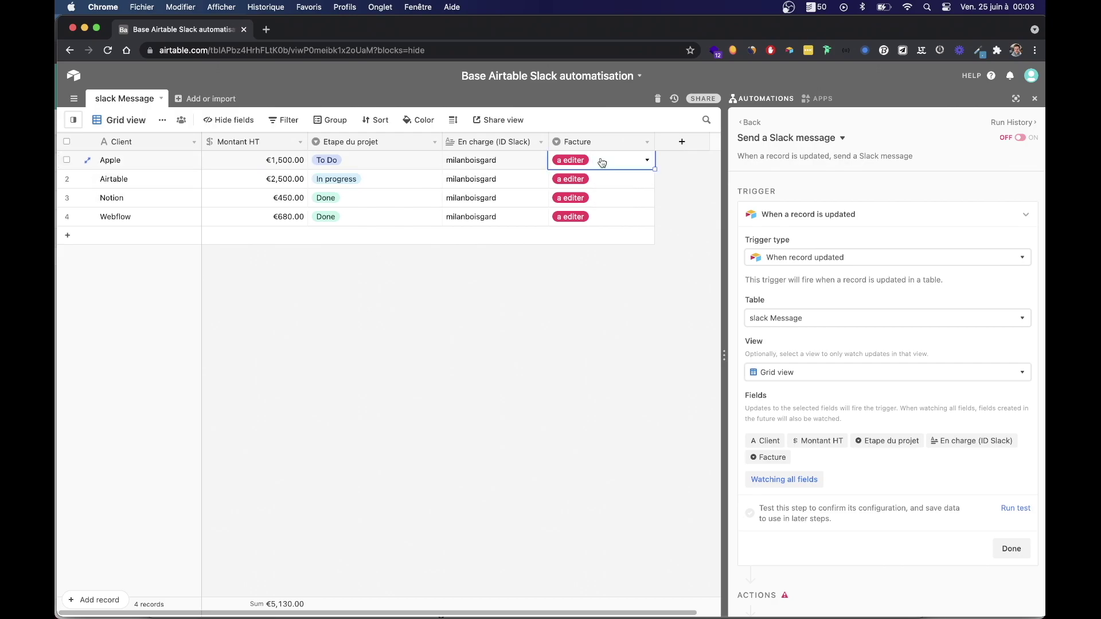
pyautogui.click(618, 162)
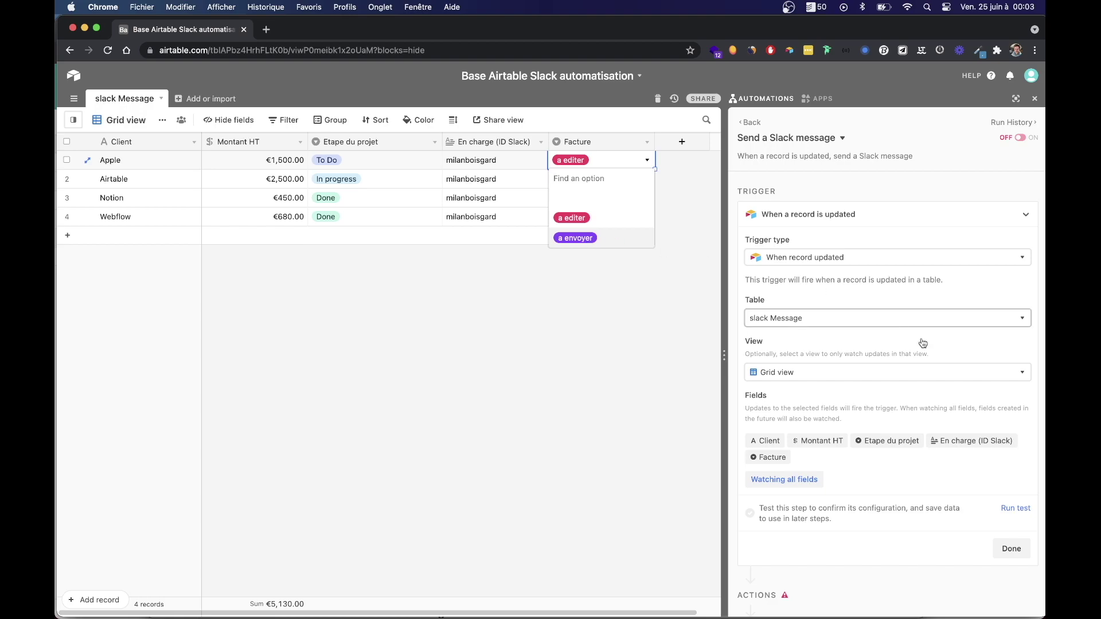
pyautogui.click(854, 468)
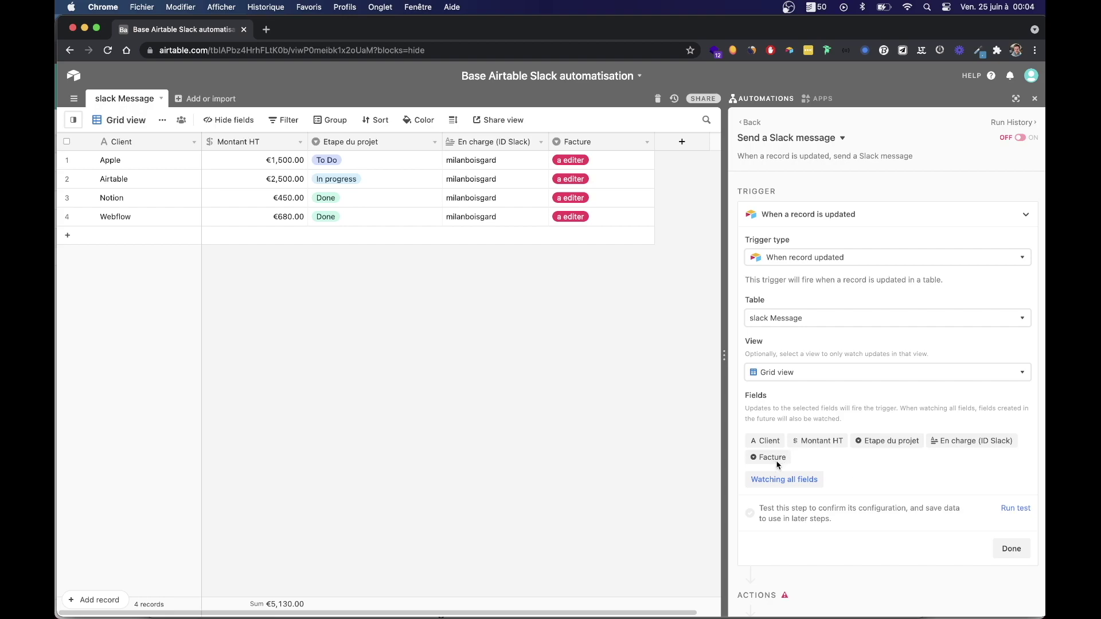
pyautogui.click(773, 482)
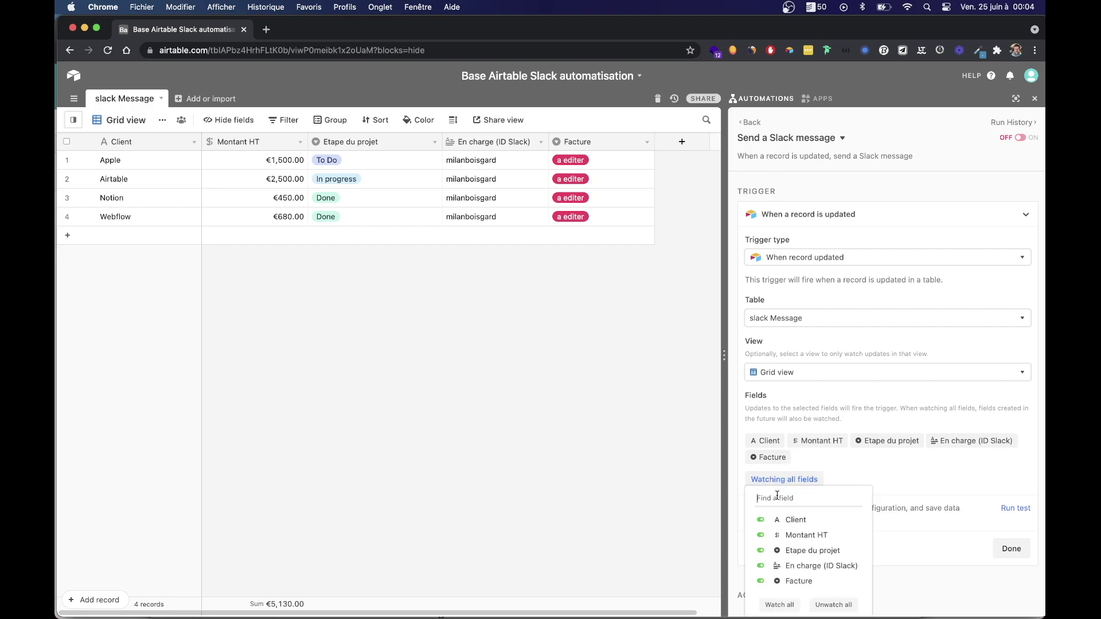
# Stop watching Client, Montant HT, Etape du projet and En charge, leaving only Facture.
pyautogui.scroll(-2, 788, 545)
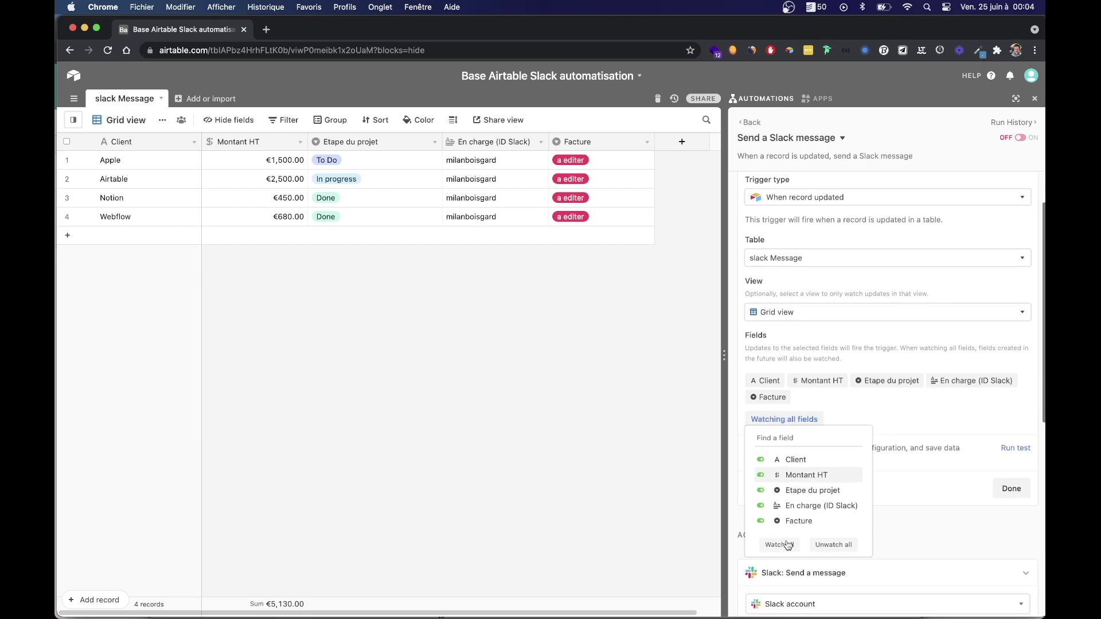
pyautogui.click(760, 459)
pyautogui.click(761, 476)
pyautogui.click(761, 491)
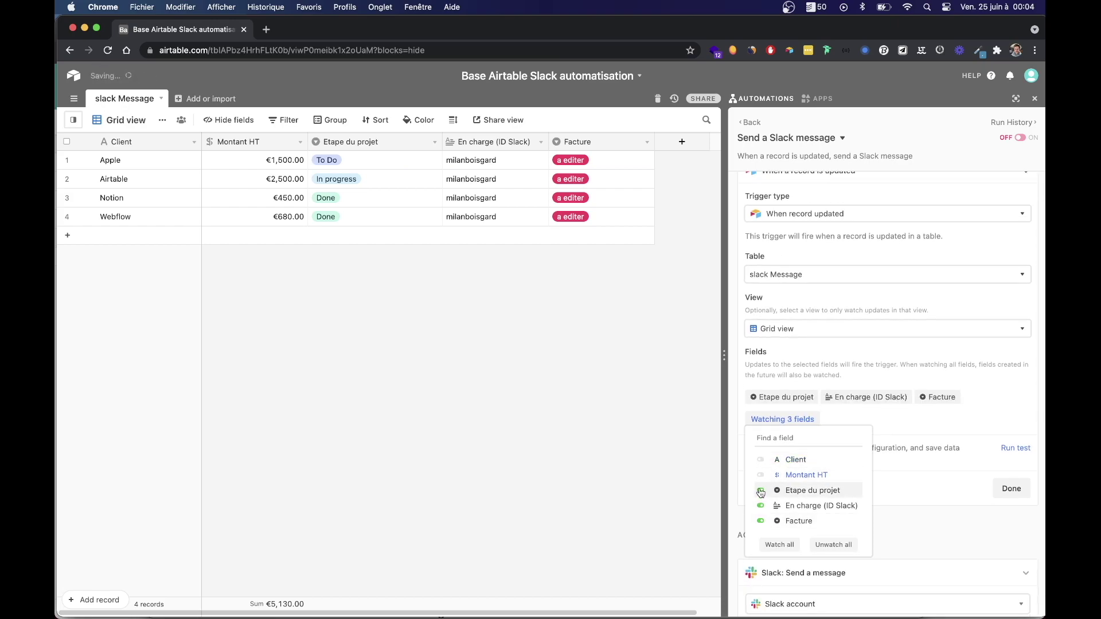
pyautogui.click(760, 506)
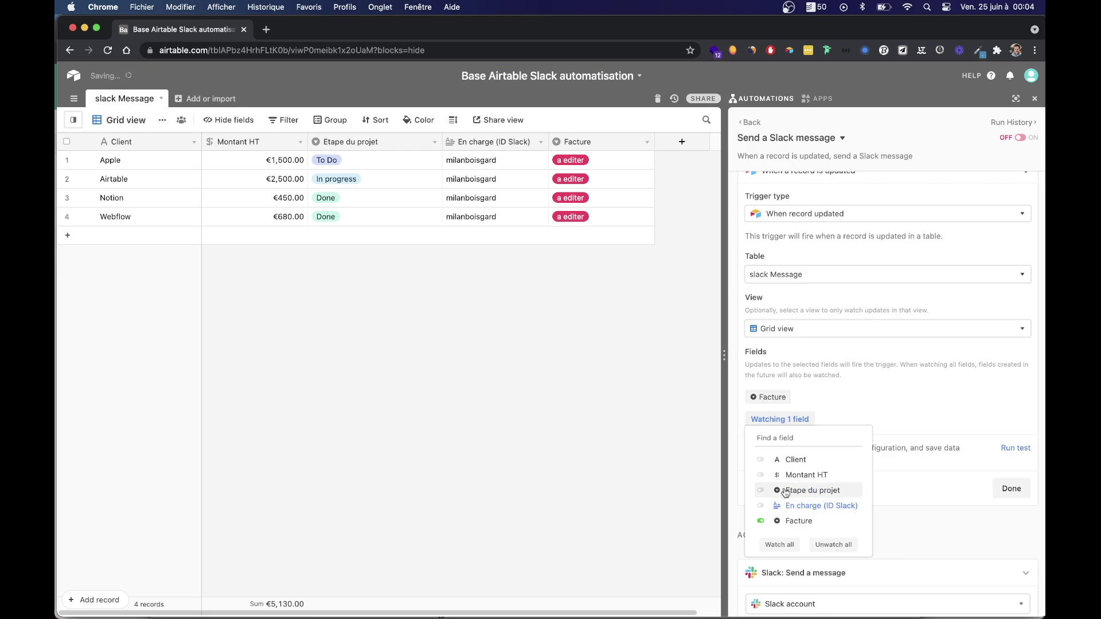
pyautogui.click(859, 400)
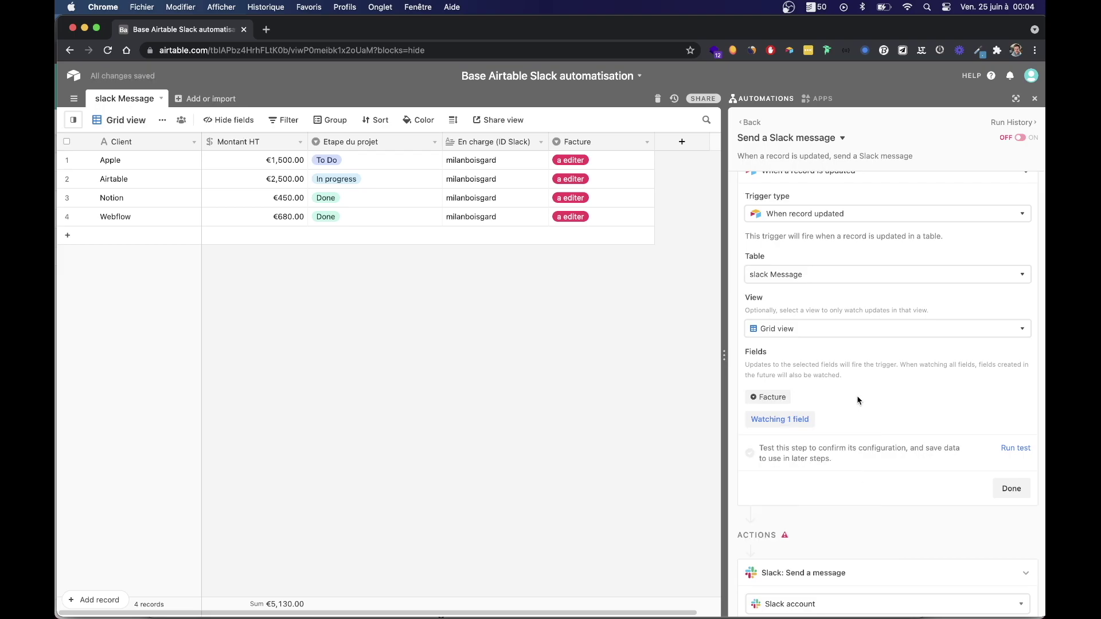
pyautogui.scroll(2, 867, 392)
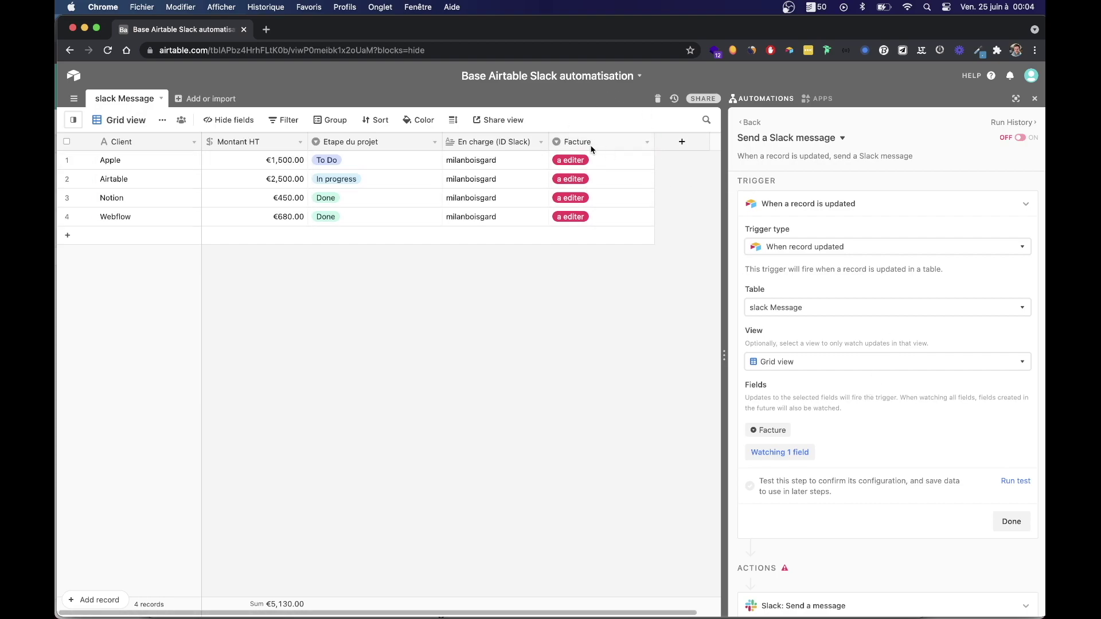
# Check the Apple record's Facture options, leaving 'a editer' unchanged.
pyautogui.click(616, 166)
pyautogui.click(616, 166)
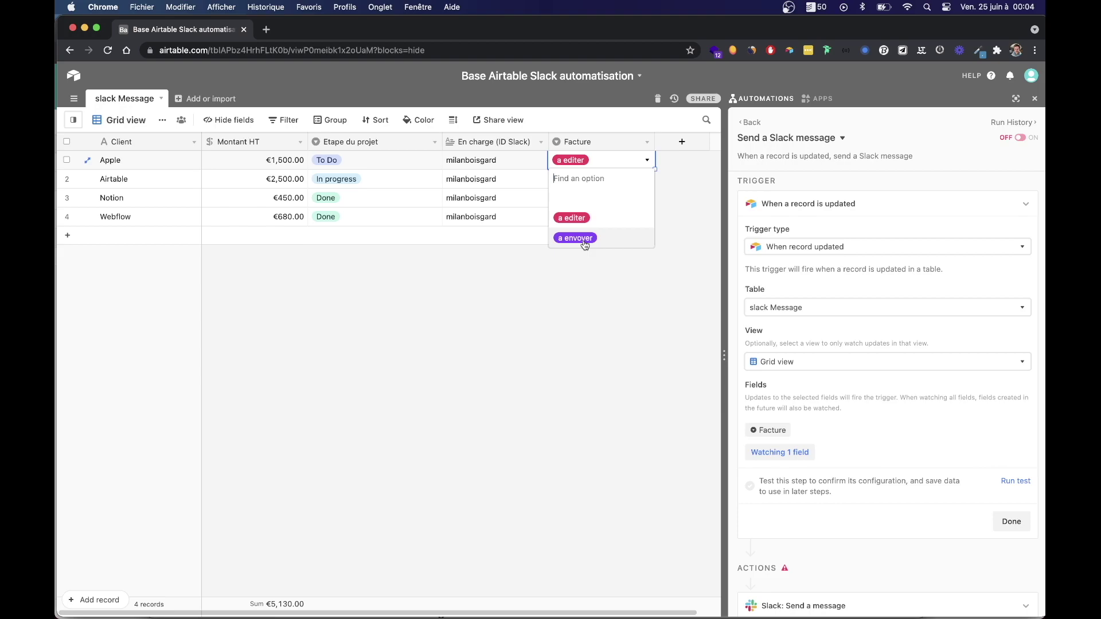
pyautogui.click(891, 435)
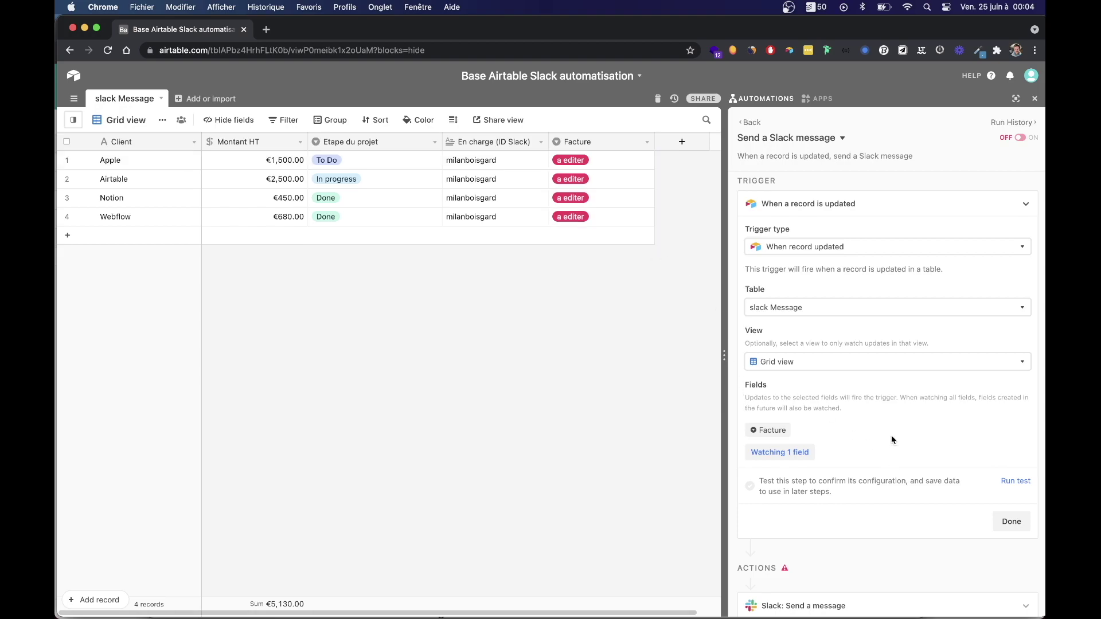
# Test and finish the record-updated trigger, then glance at #facturation in Slack.
pyautogui.click(1010, 483)
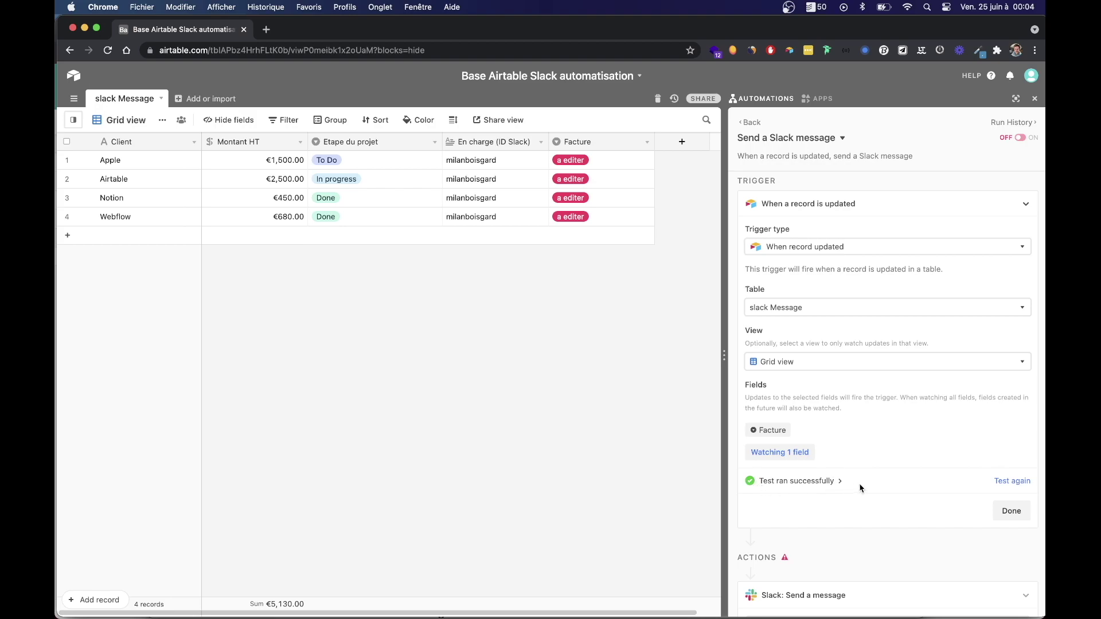
pyautogui.scroll(-2, 860, 488)
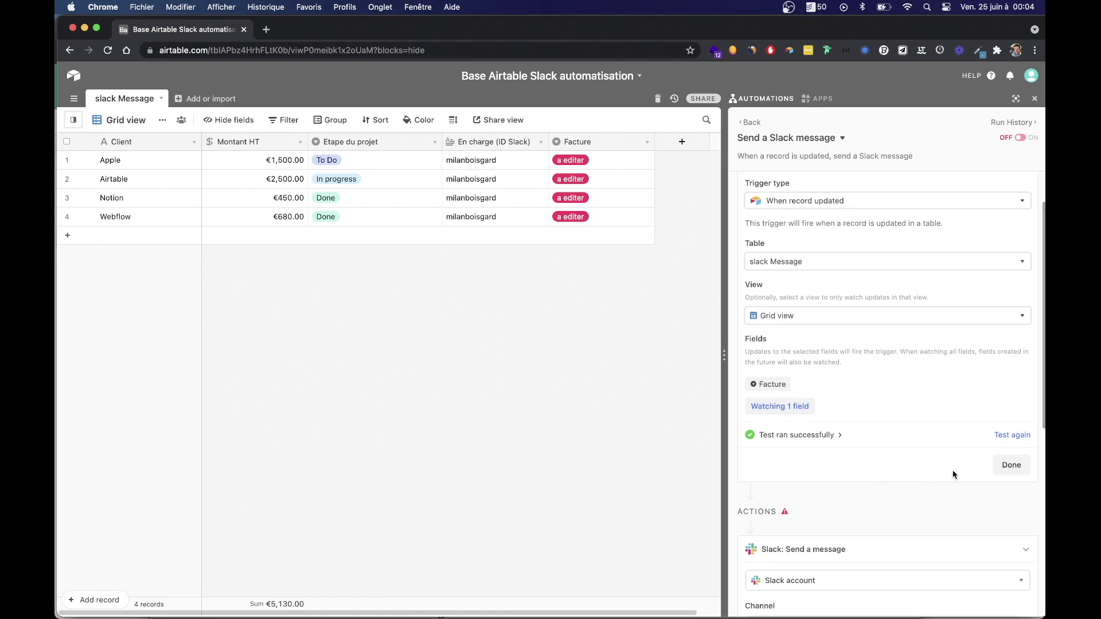
pyautogui.click(1016, 472)
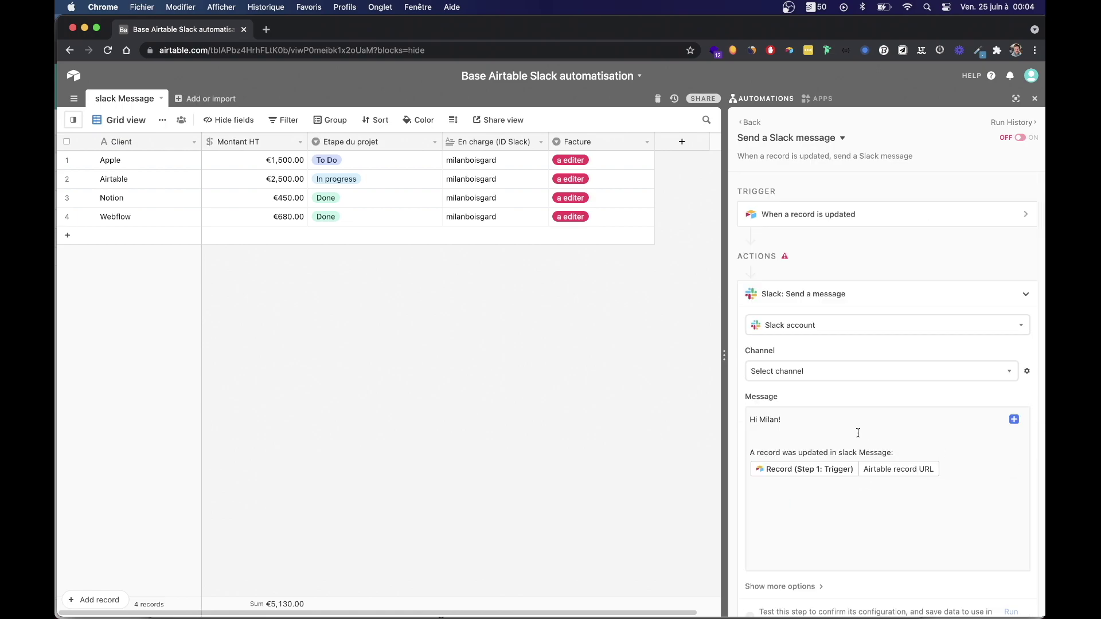
pyautogui.scroll(-2, 841, 377)
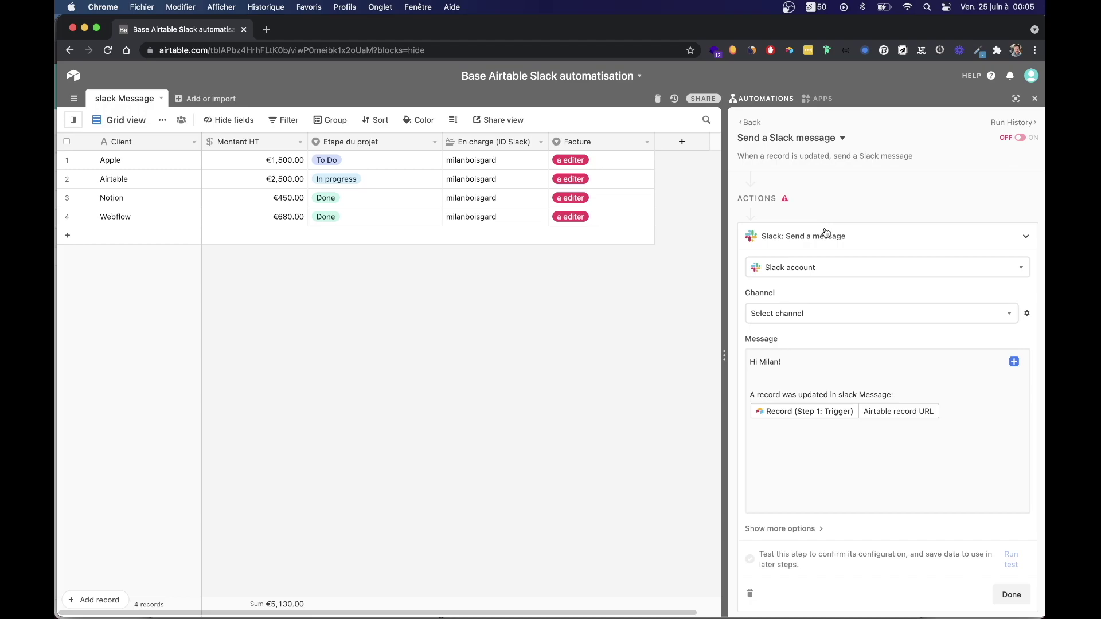
pyautogui.click(475, 591)
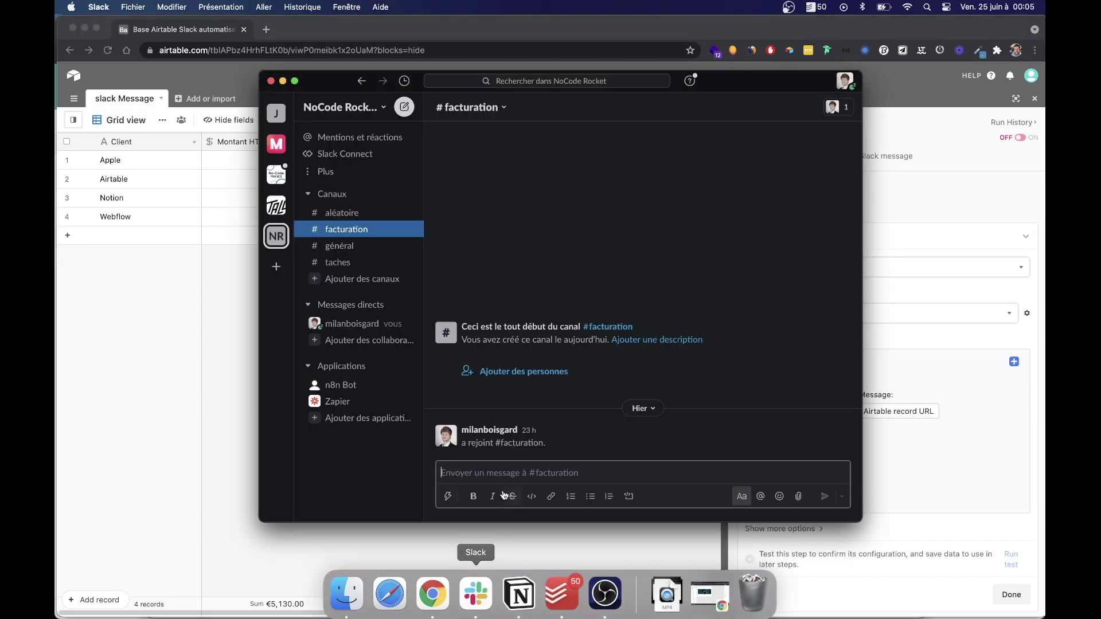
pyautogui.click(935, 223)
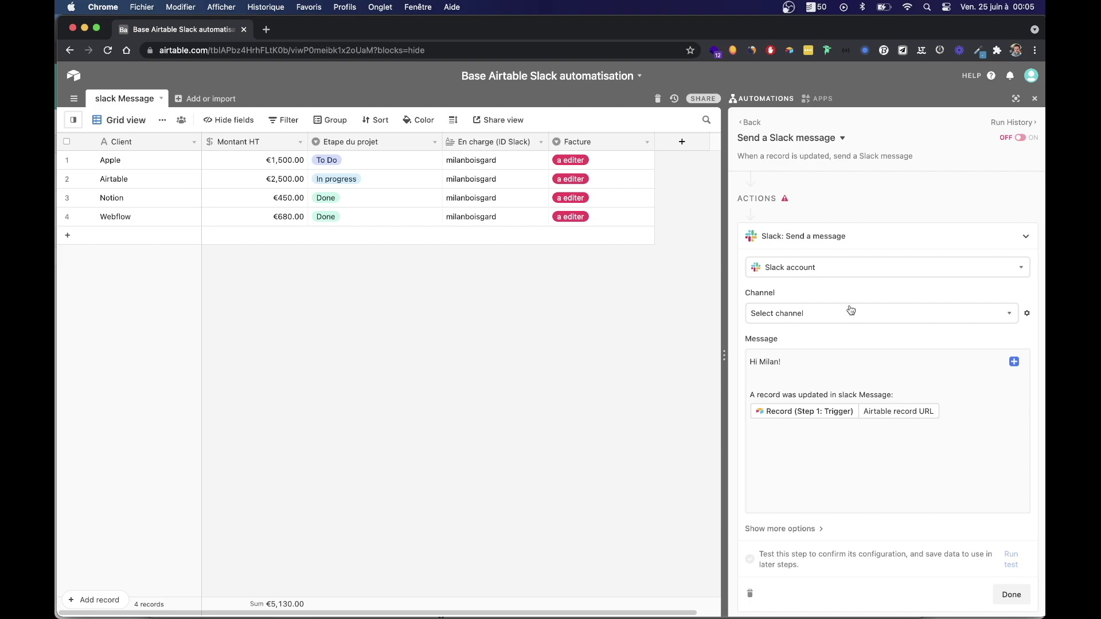
# Link the existing Slack account to the action after cancelling a new-account authorization.
pyautogui.click(823, 274)
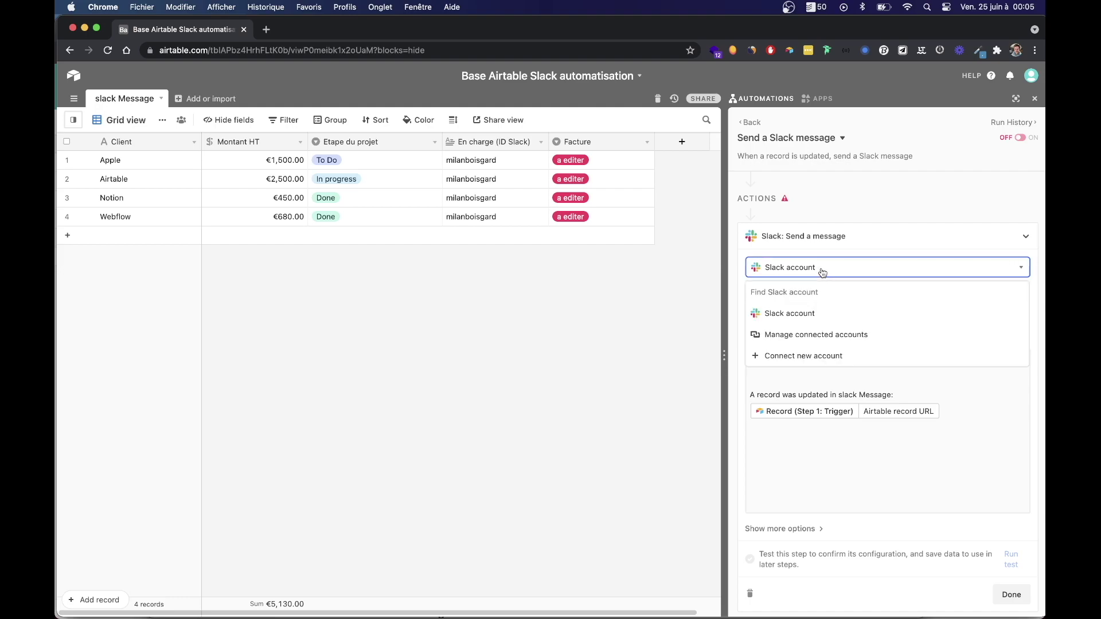
pyautogui.click(792, 356)
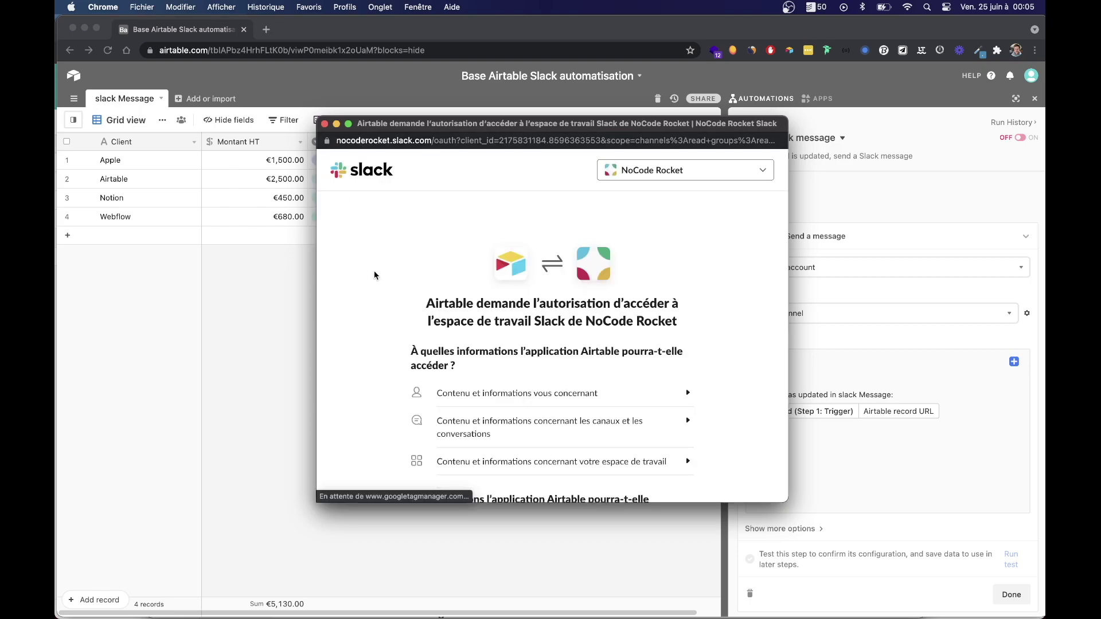
pyautogui.scroll(-3, 599, 381)
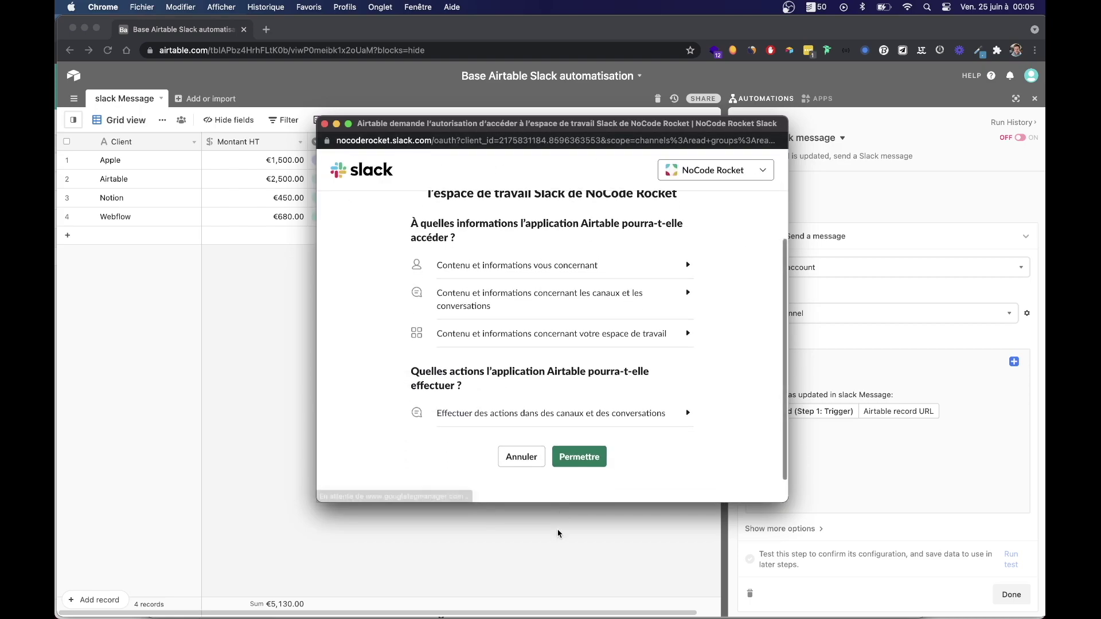
pyautogui.click(324, 125)
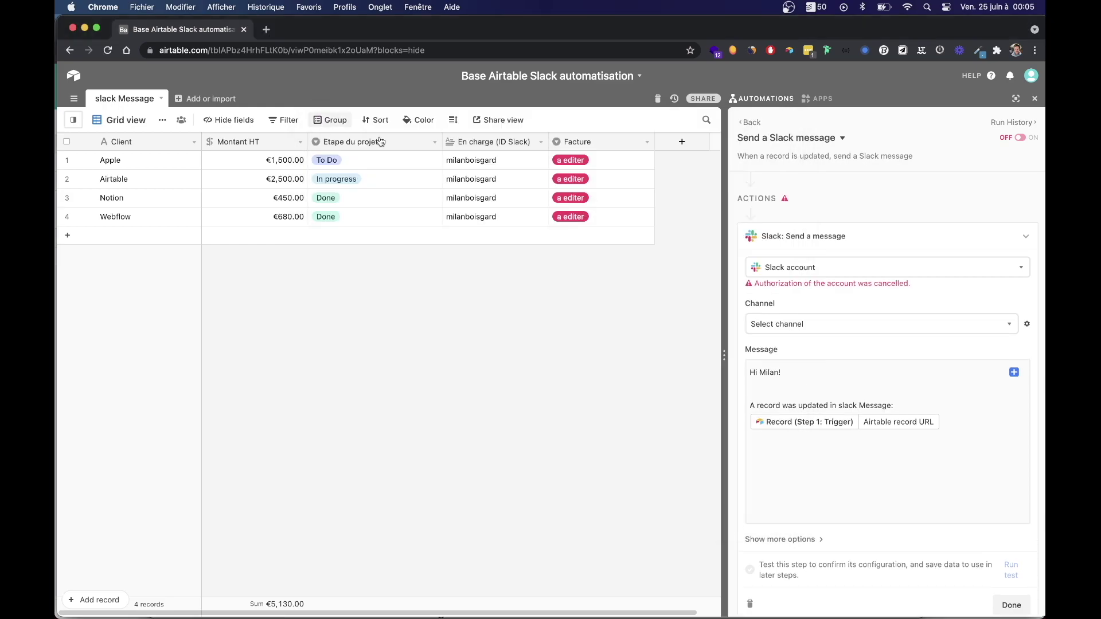
pyautogui.click(788, 277)
pyautogui.click(775, 314)
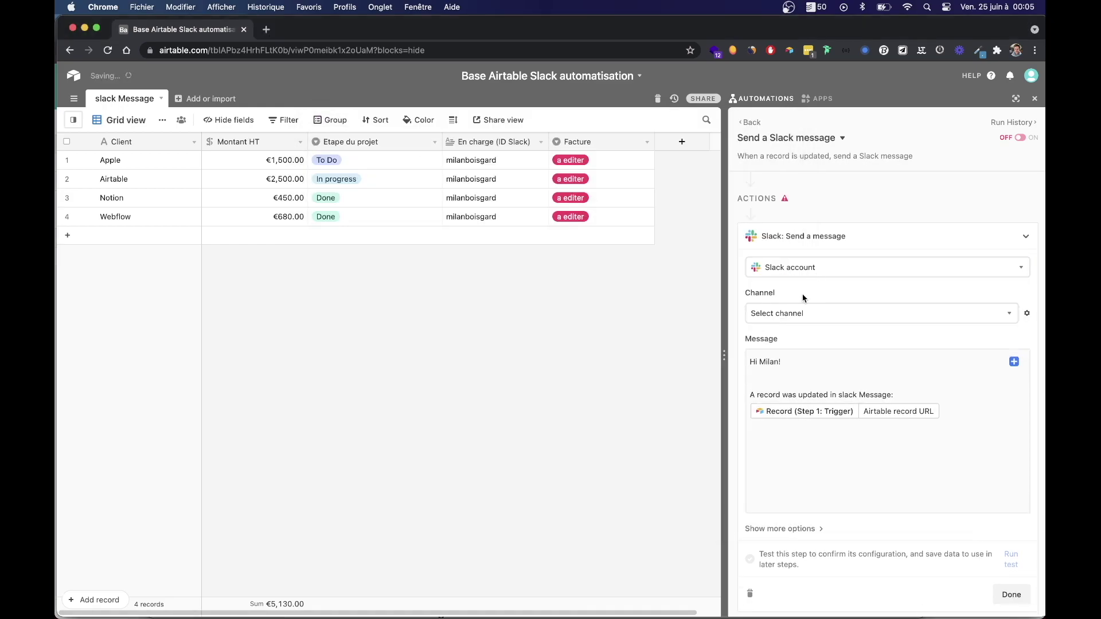
pyautogui.click(792, 314)
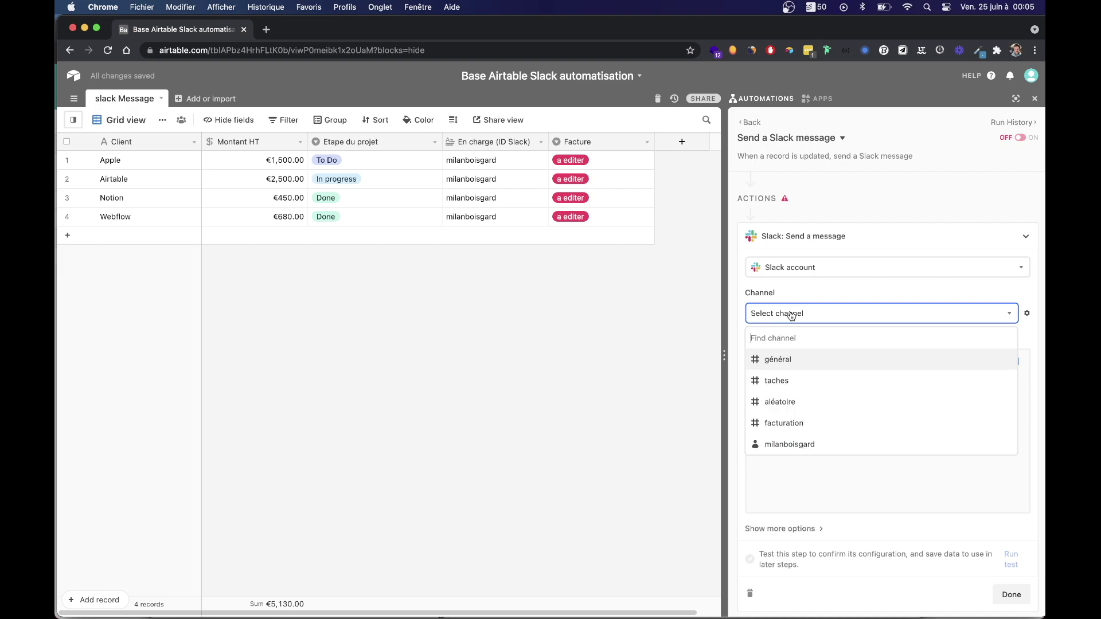
# Choose #facturation as the channel for the Slack message.
pyautogui.click(778, 425)
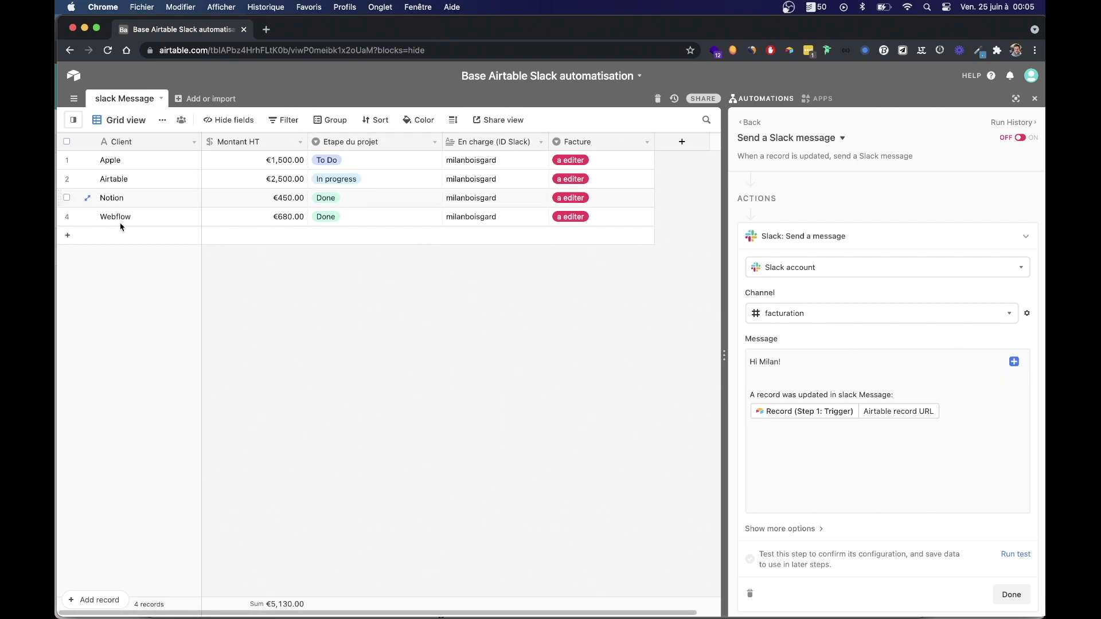
# Replace the default greeting with 'Hello @' plus the En charge (ID Slack) value in lowercase.
pyautogui.click(789, 361)
pyautogui.press('BackSpace')
pyautogui.press('BackSpace')
pyautogui.press('BackSpace')
pyautogui.press('BackSpace')
pyautogui.press('BackSpace')
pyautogui.press('BackSpace')
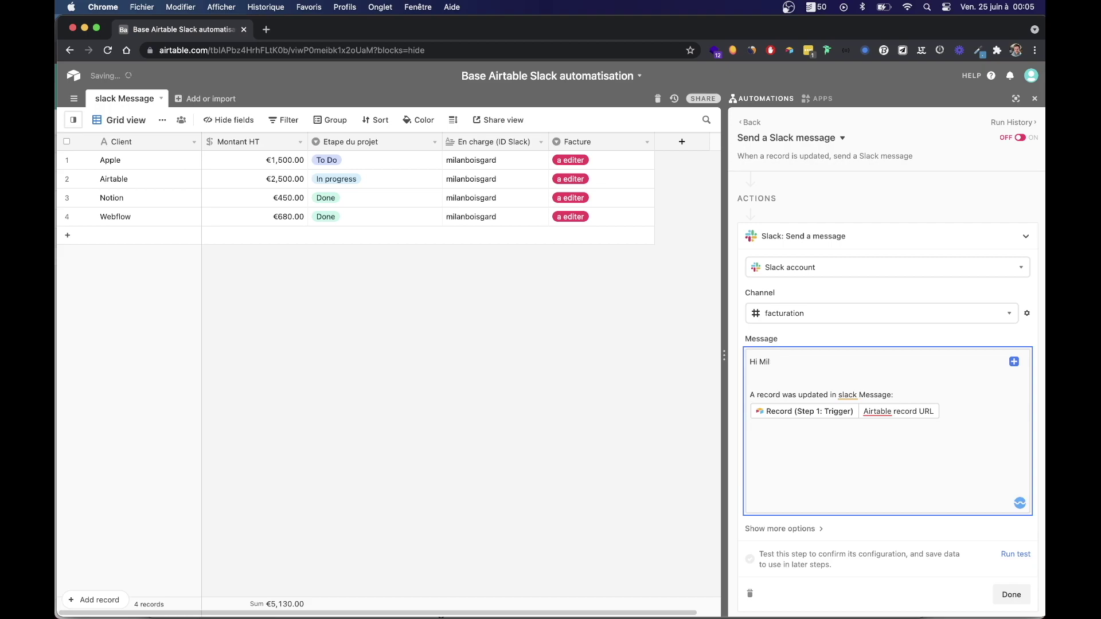
pyautogui.write('ello @')
pyautogui.click(1014, 362)
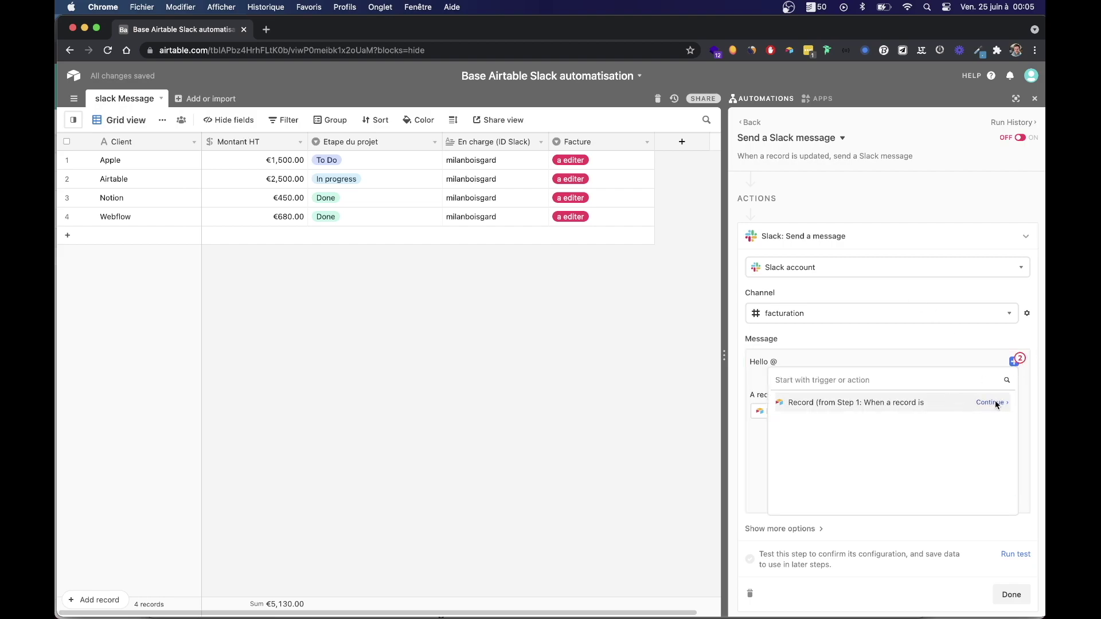
pyautogui.click(996, 403)
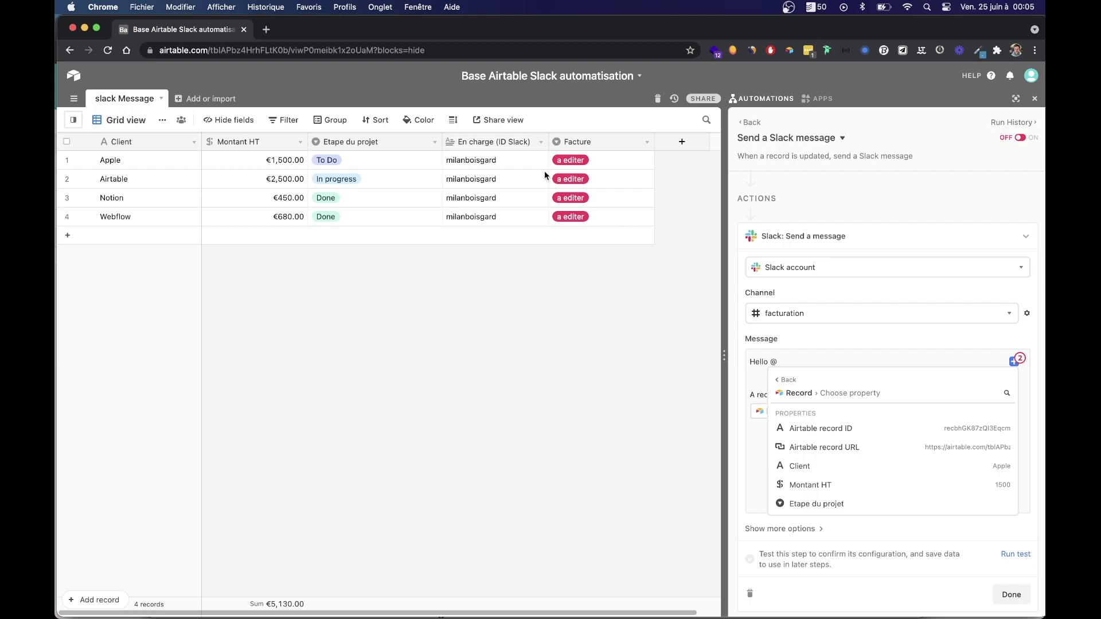
pyautogui.scroll(-2, 843, 485)
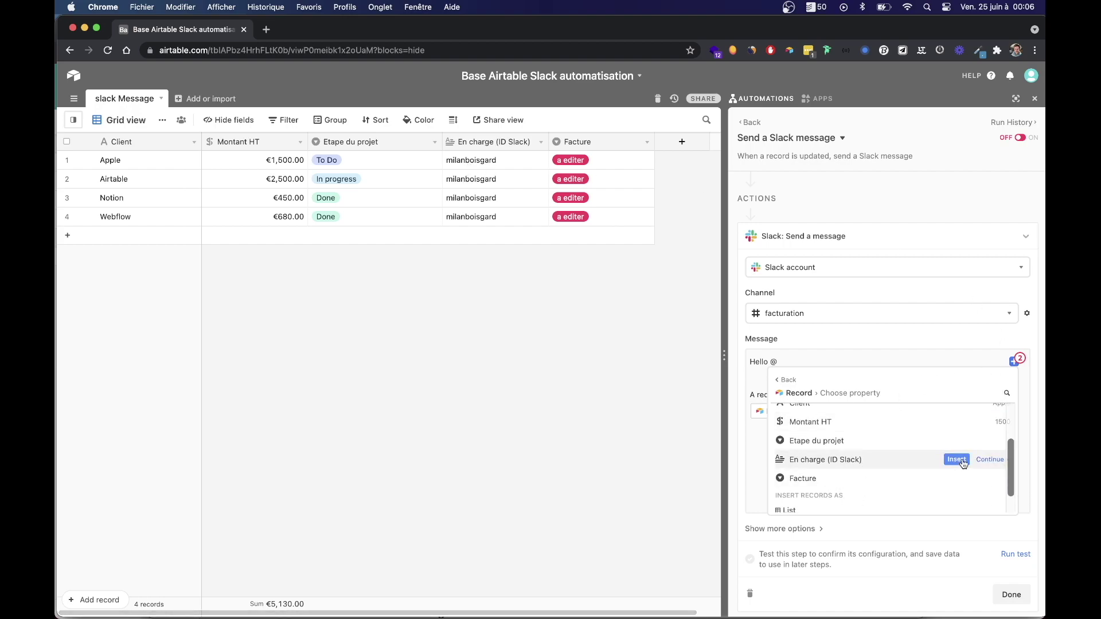
pyautogui.click(987, 460)
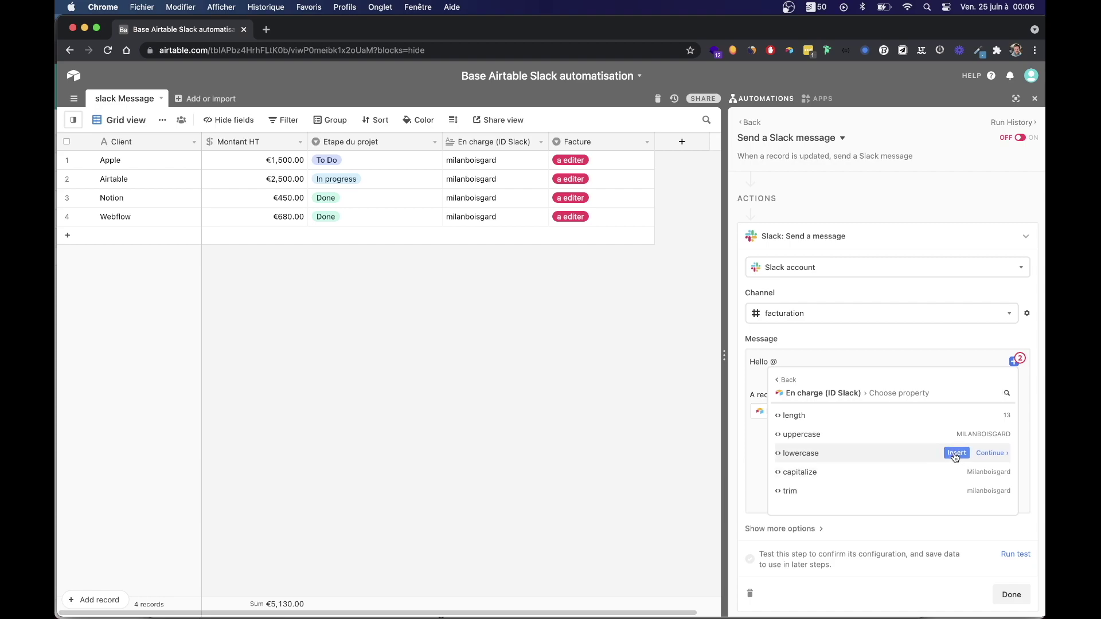
pyautogui.click(956, 453)
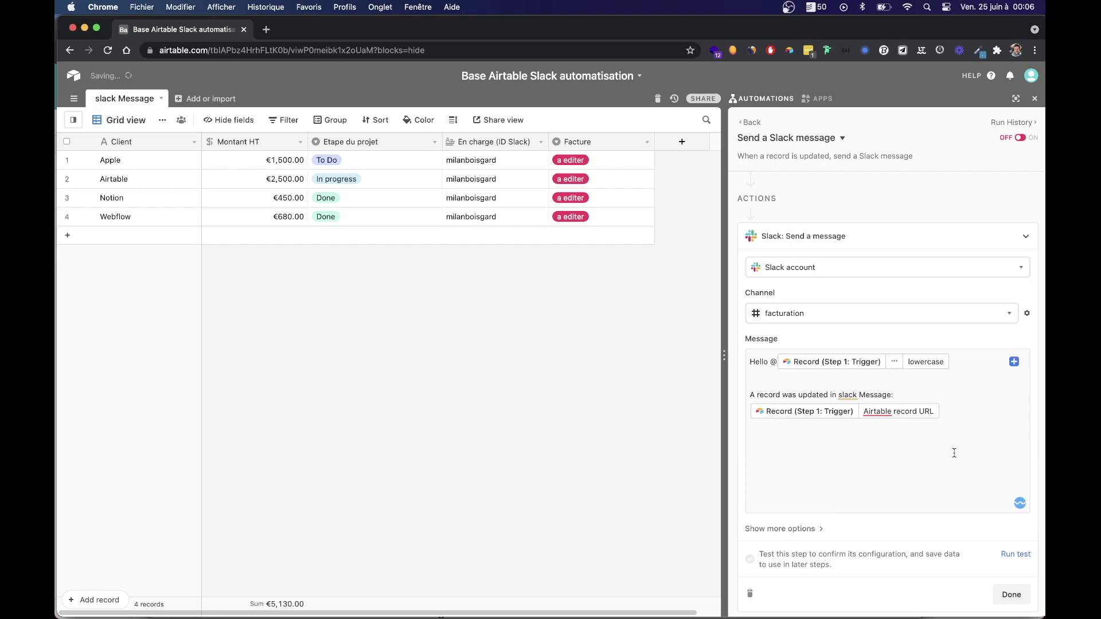
# Add a comma after the owner token and replace the default record line with 'Il y a une facture'.
pyautogui.click(969, 366)
pyautogui.write(',')
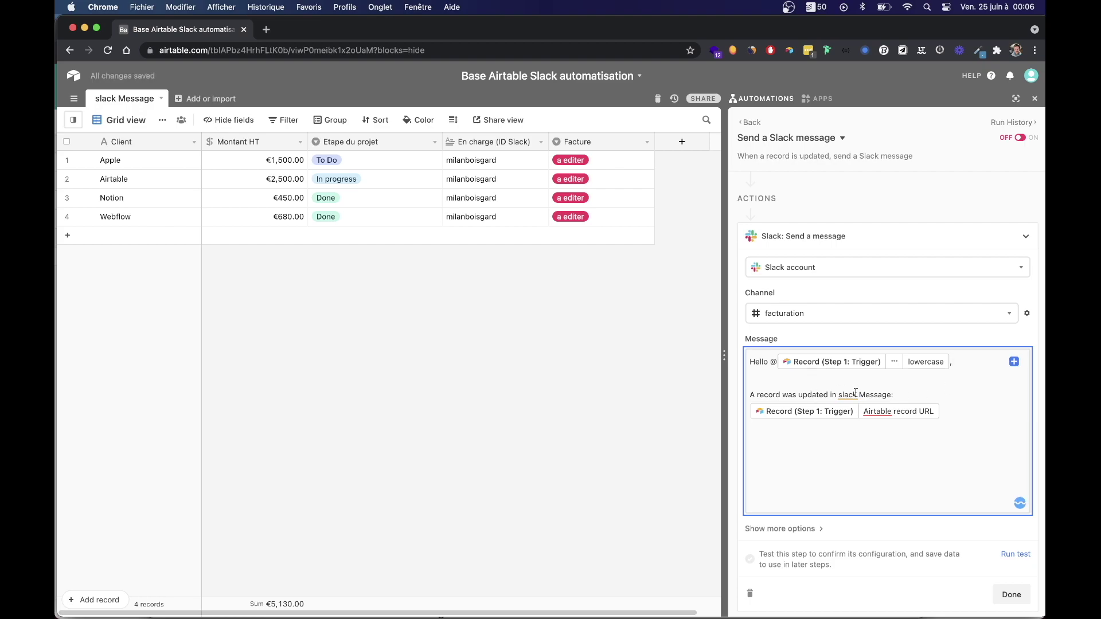
pyautogui.tripleClick(841, 394)
pyautogui.click(945, 442)
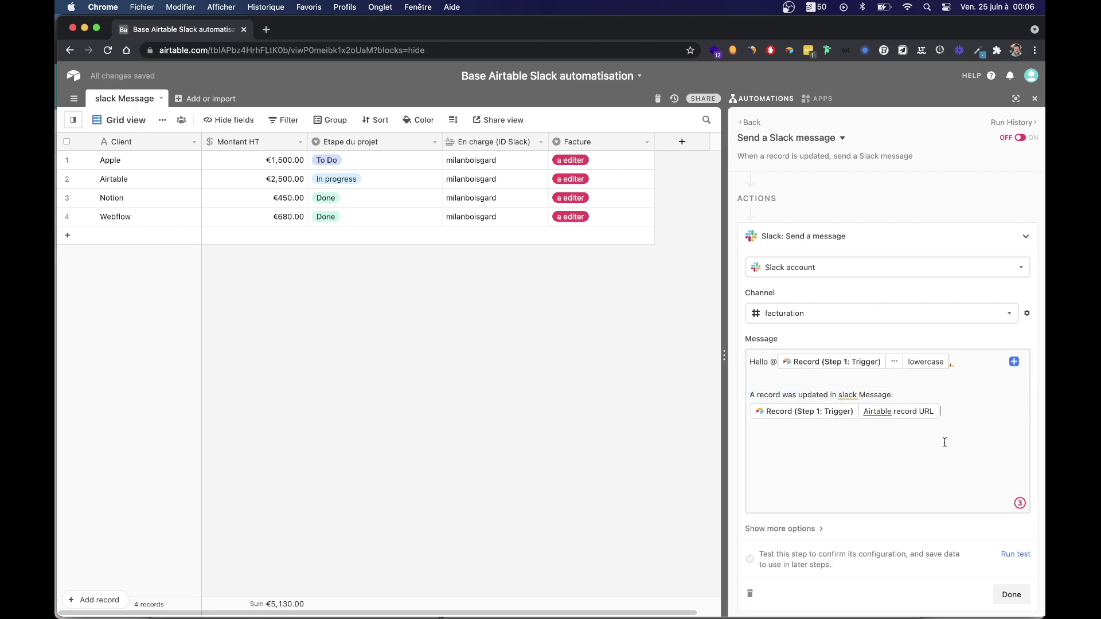
pyautogui.keyDown('shift'); pyautogui.click(749, 393); pyautogui.keyUp('shift')
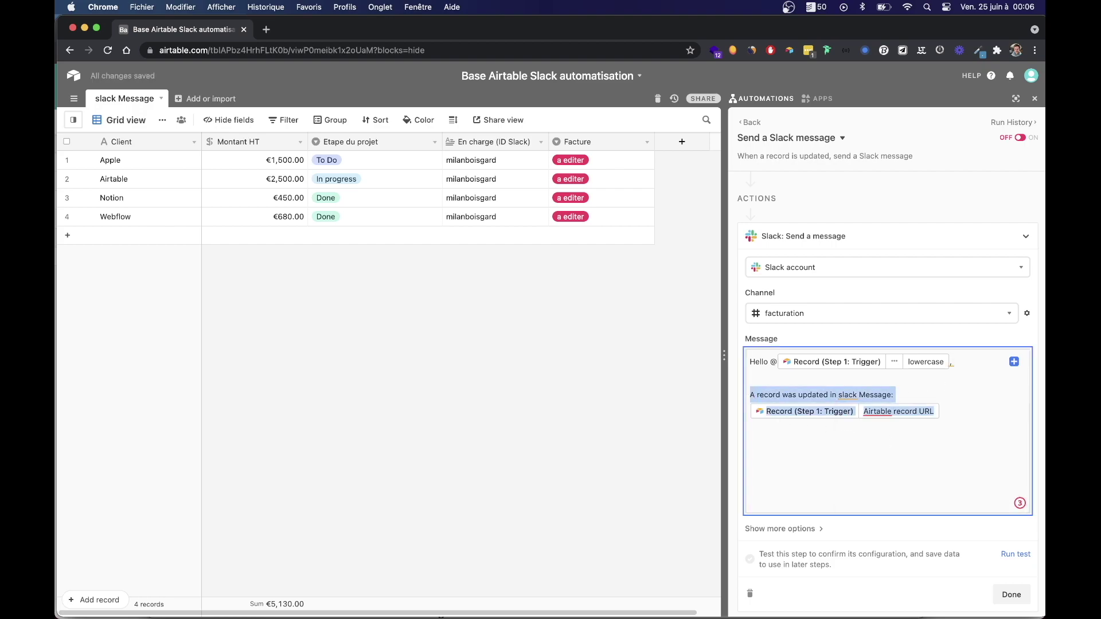
pyautogui.write('Es')
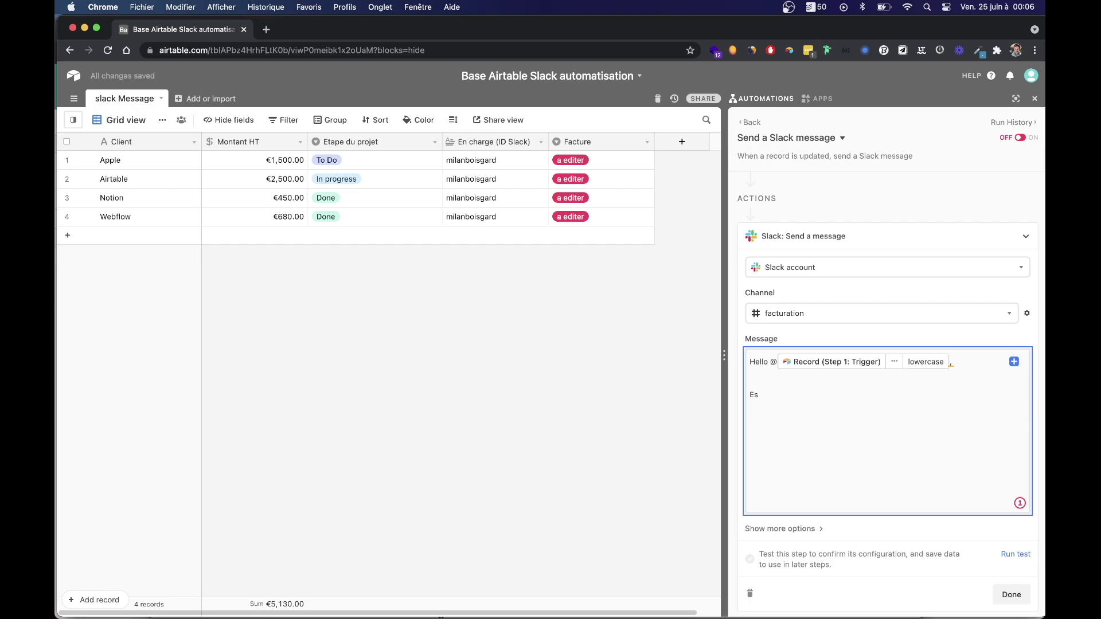
pyautogui.press('BackSpace')
pyautogui.press('BackSpace')
pyautogui.press('BackSpace')
pyautogui.press('Return')
pyautogui.write('Il y a ')
pyautogui.write('une factur')
pyautogui.write('e')
# Insert the record's Facture field value after 'Il y a une facture', removing a stray @.
pyautogui.doubleClick(797, 396)
pyautogui.write('@')
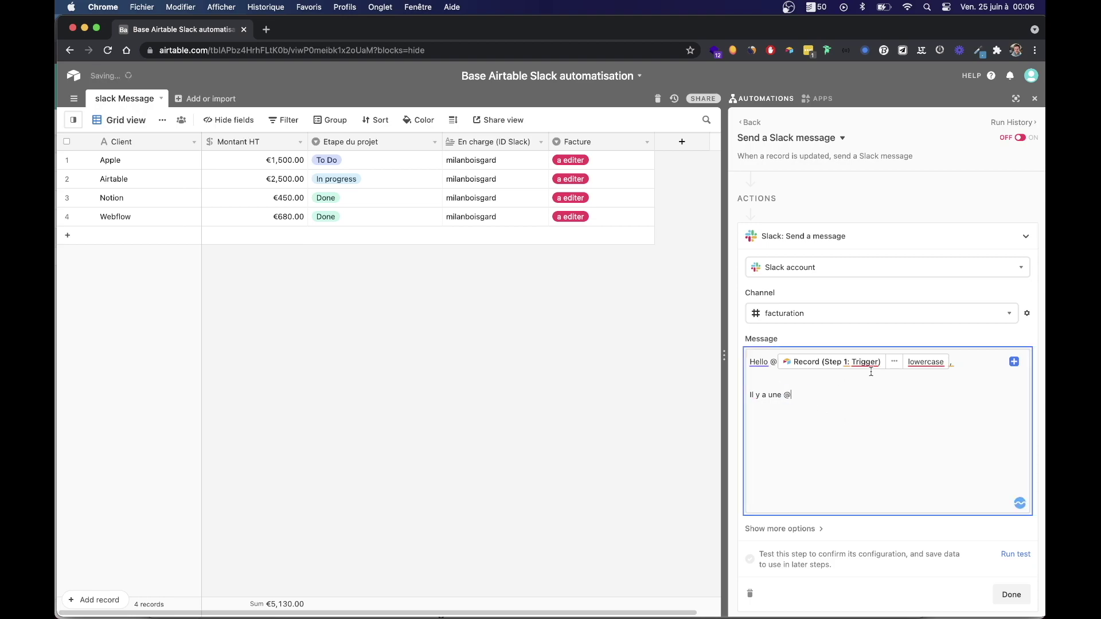
pyautogui.click(600, 162)
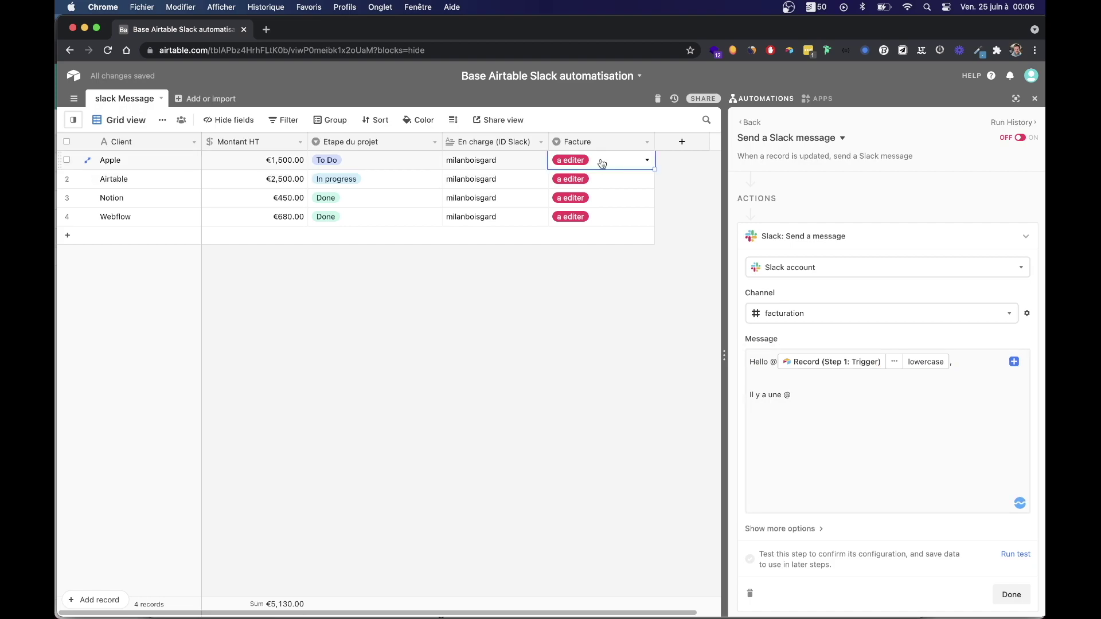
pyautogui.click(601, 161)
pyautogui.click(813, 395)
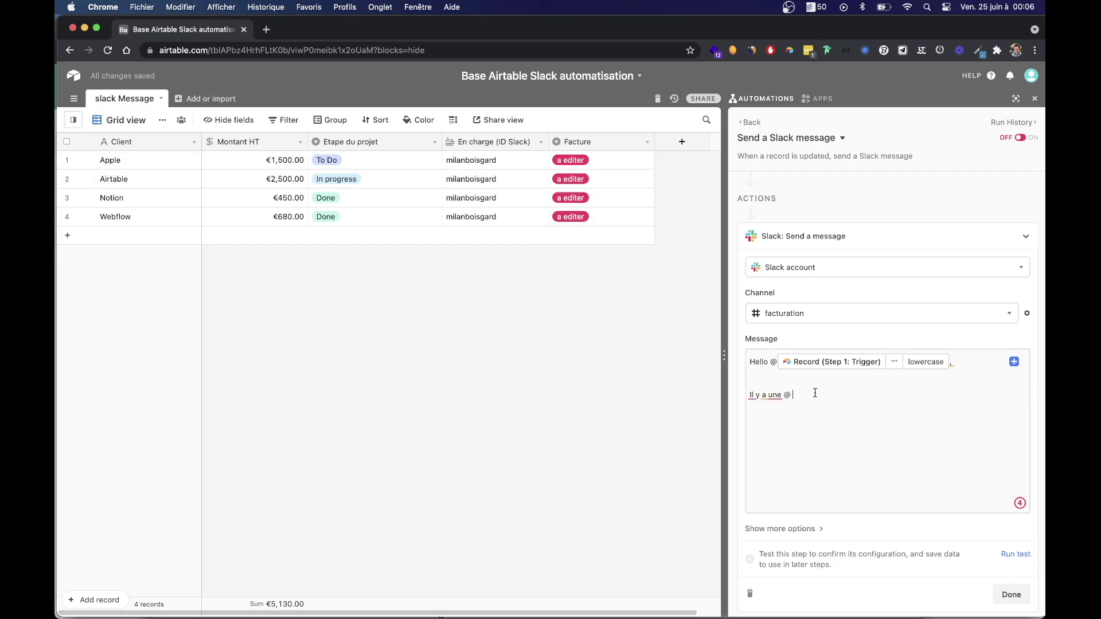
pyautogui.click(786, 396)
pyautogui.write('facture')
pyautogui.press('Delete')
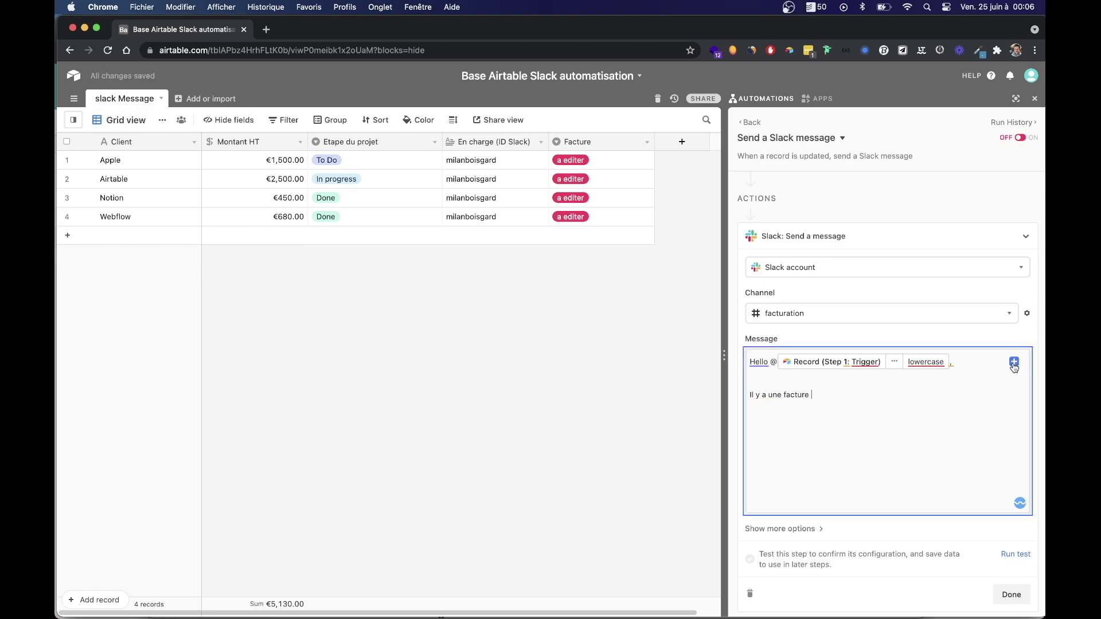
pyautogui.click(1014, 362)
pyautogui.click(968, 404)
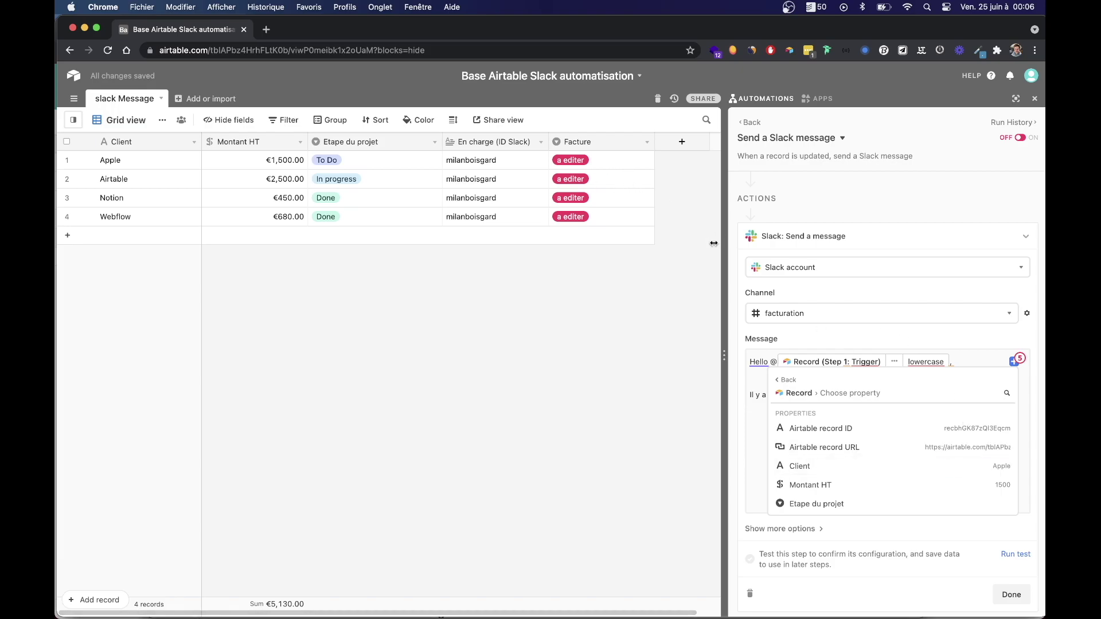
pyautogui.scroll(-2, 892, 501)
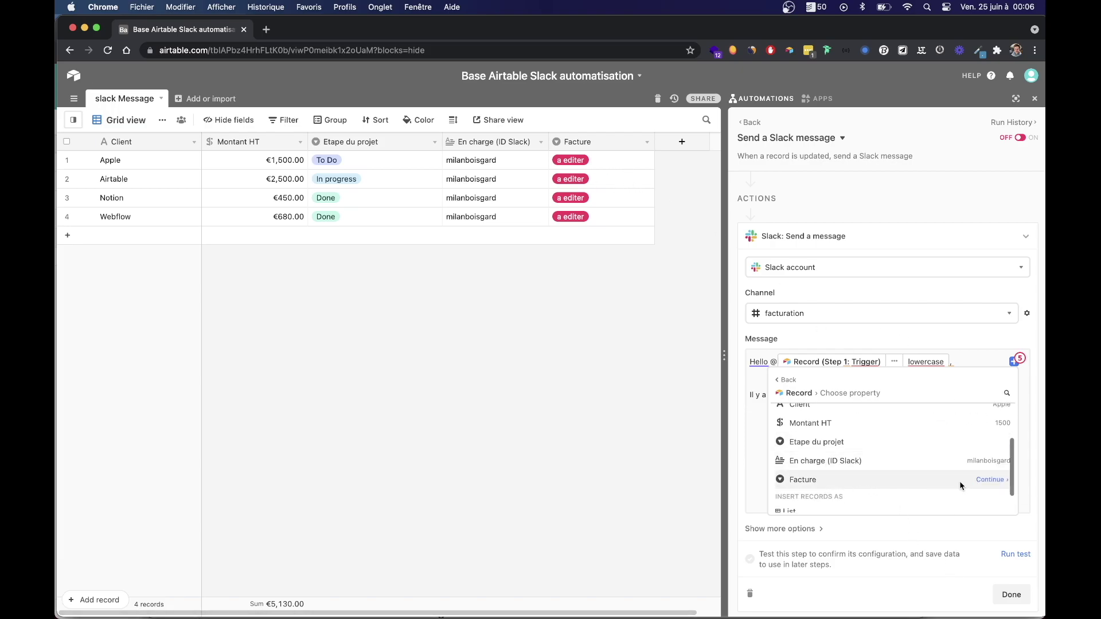
pyautogui.click(990, 480)
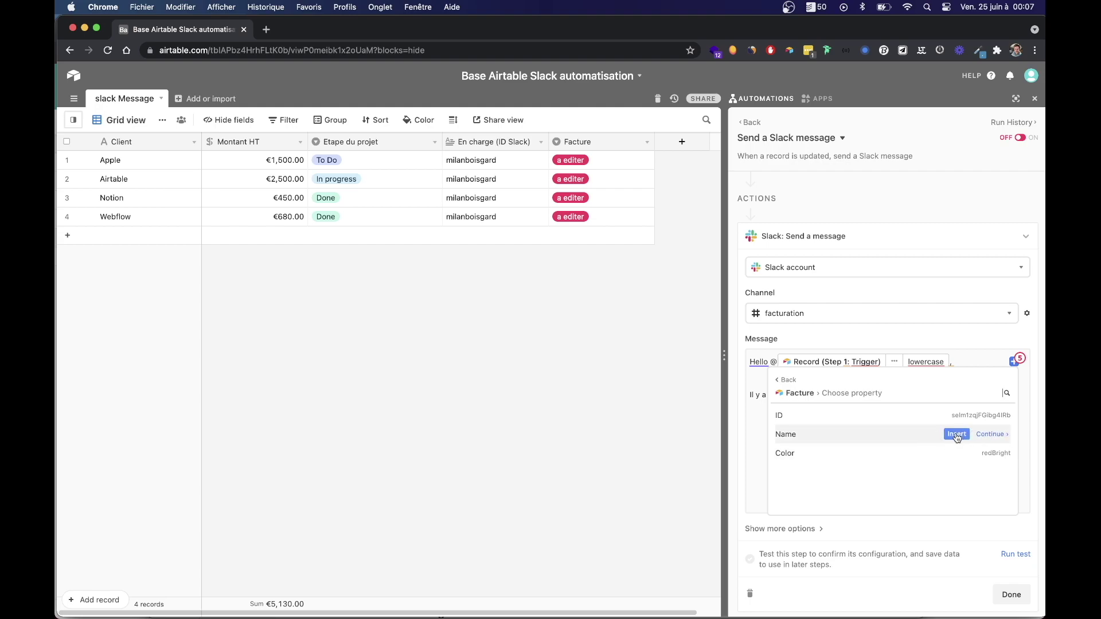
pyautogui.click(956, 436)
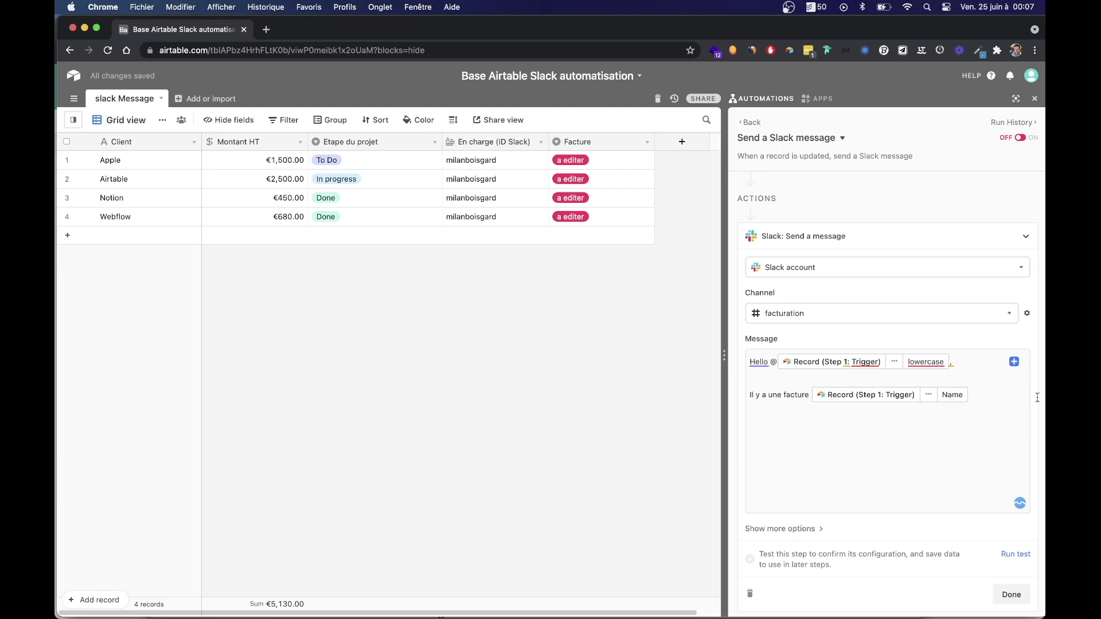
# Add "d'un montant", the Montant HT token and a period, then a closing 'Merci' line.
pyautogui.click(984, 399)
pyautogui.write("d'un mont")
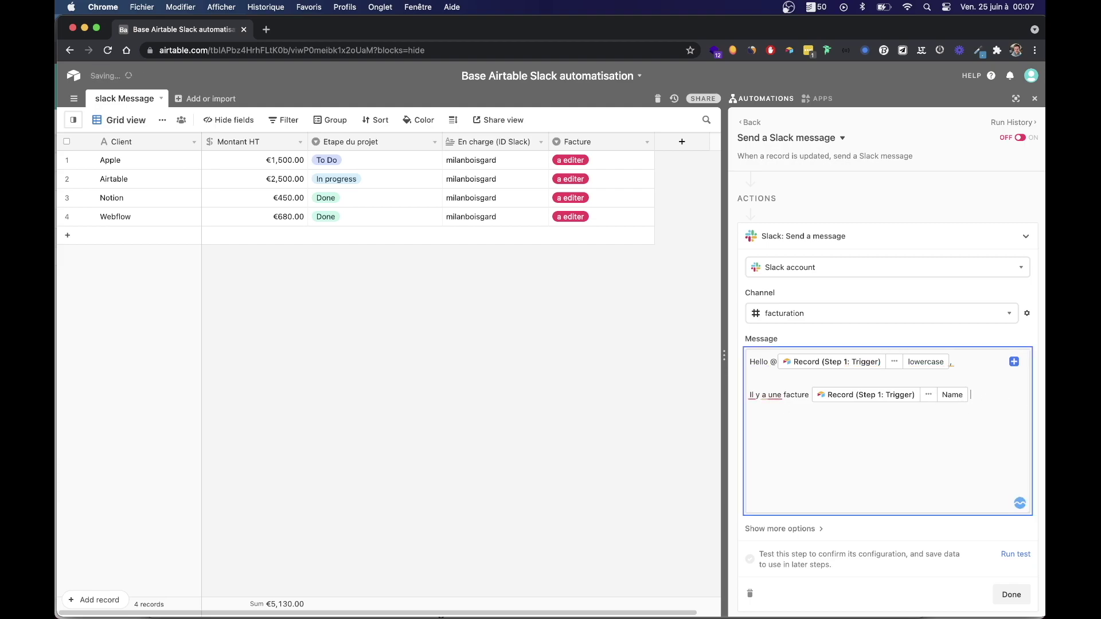
pyautogui.write('ant de')
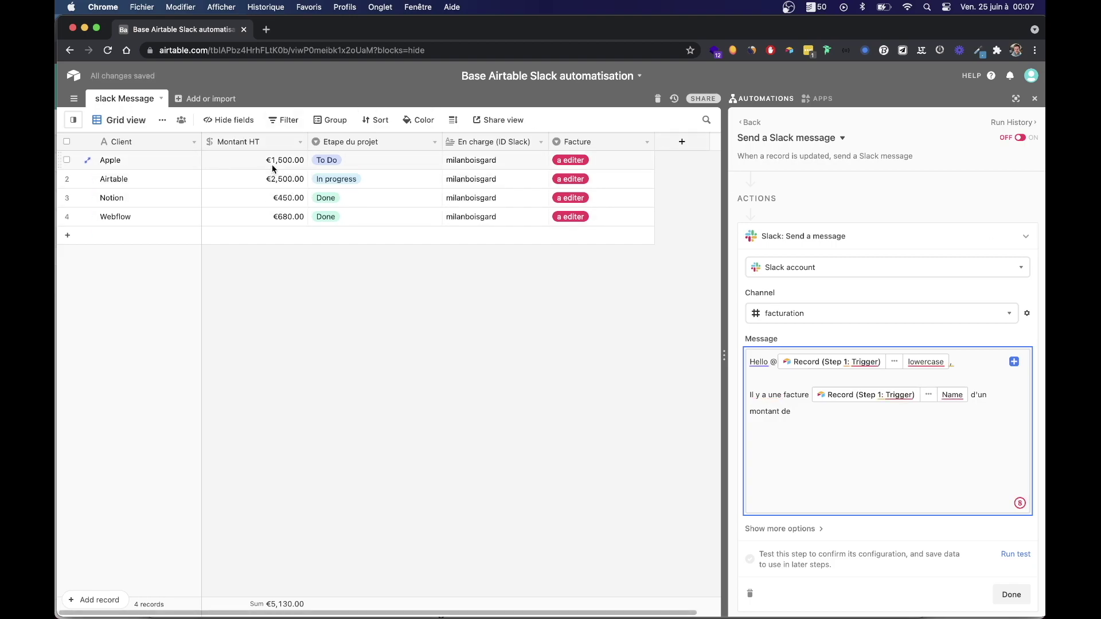
pyautogui.click(1015, 360)
pyautogui.click(999, 402)
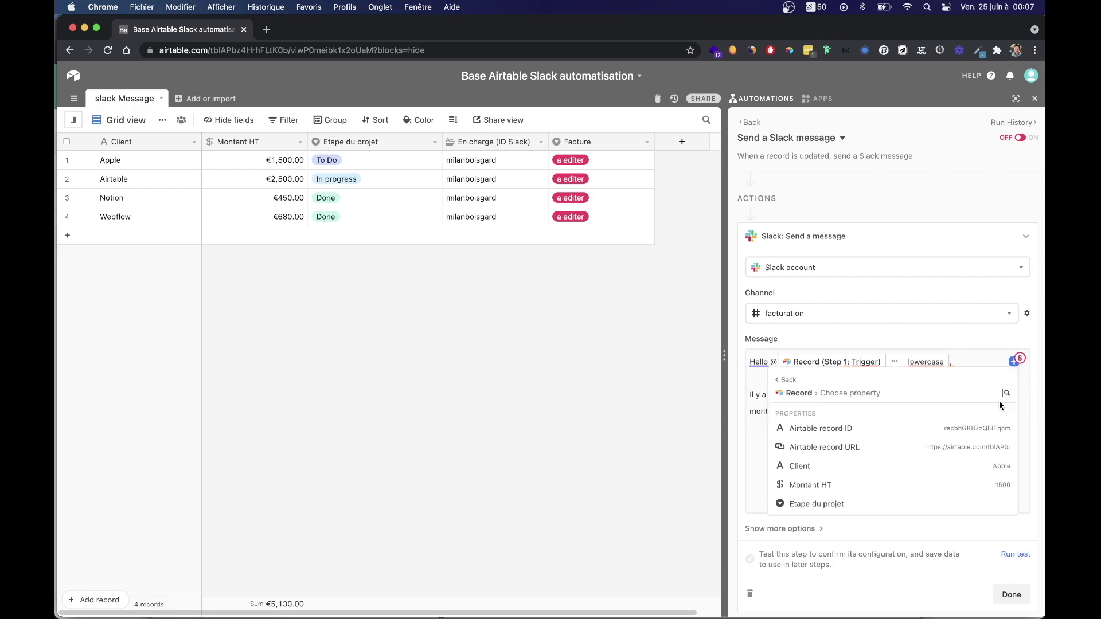
pyautogui.scroll(-1, 860, 491)
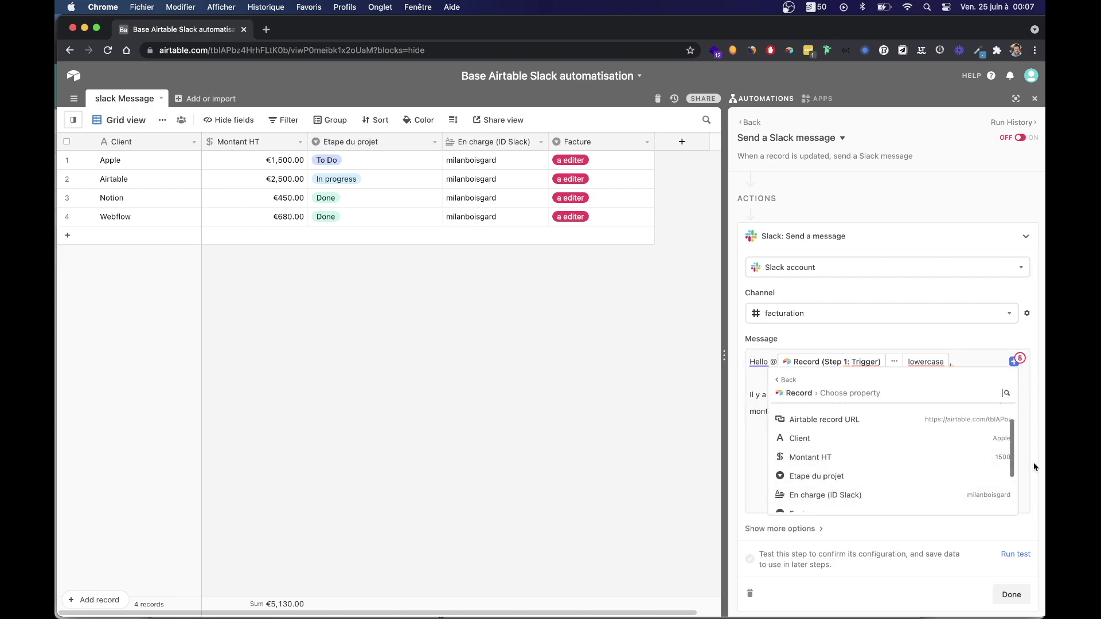
pyautogui.click(996, 457)
pyautogui.click(981, 412)
pyautogui.write('.')
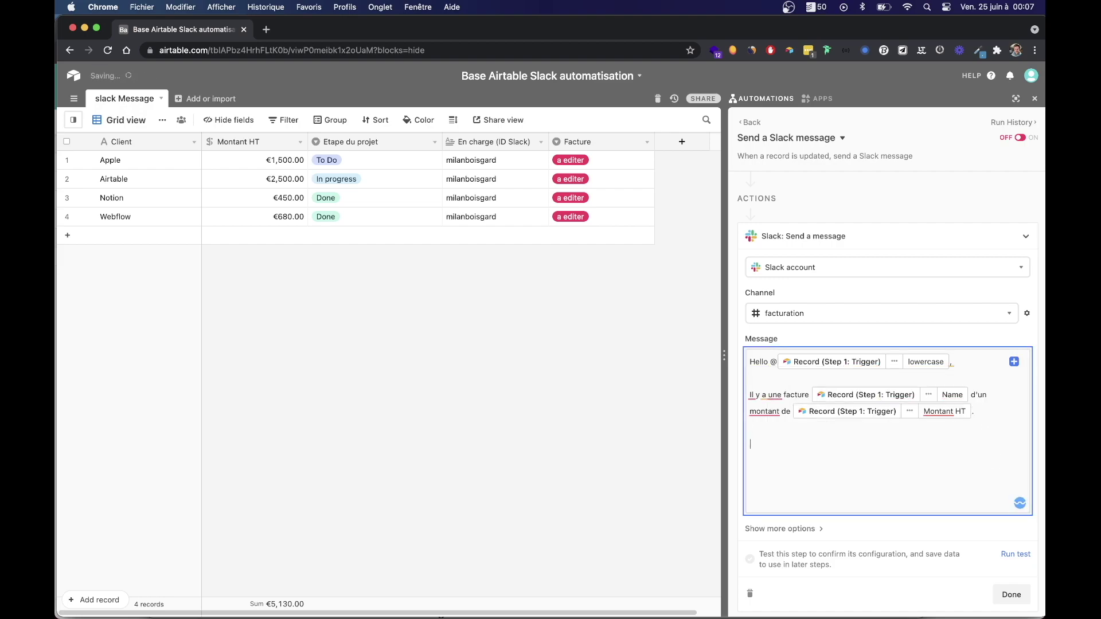
pyautogui.press('Return')
pyautogui.press('Return')
pyautogui.write('Merci')
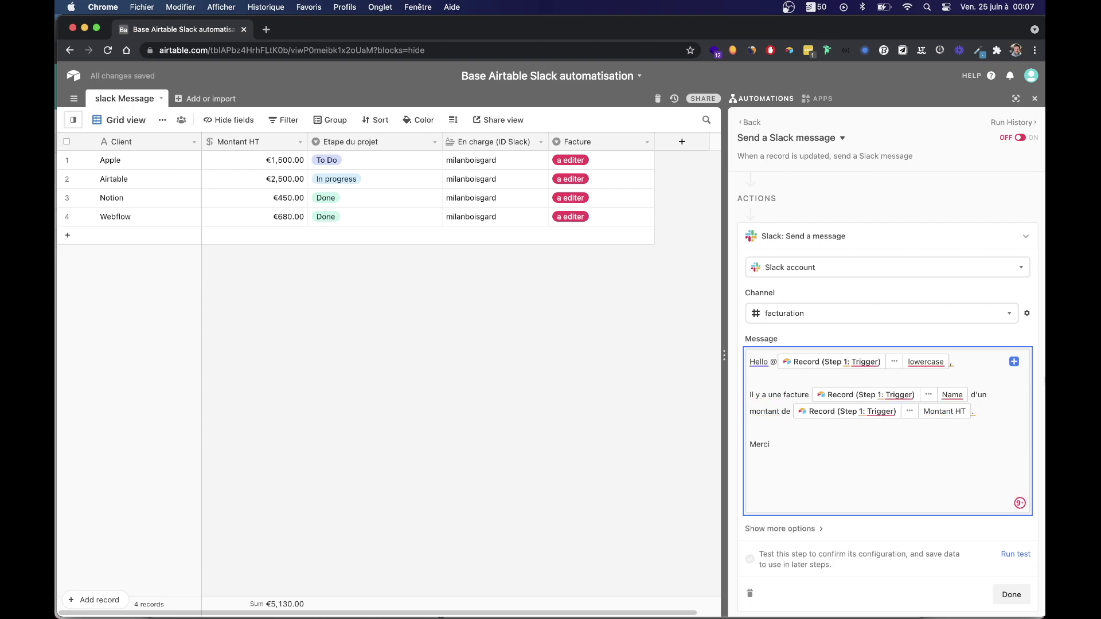
pyautogui.press('ctrl+super+space')
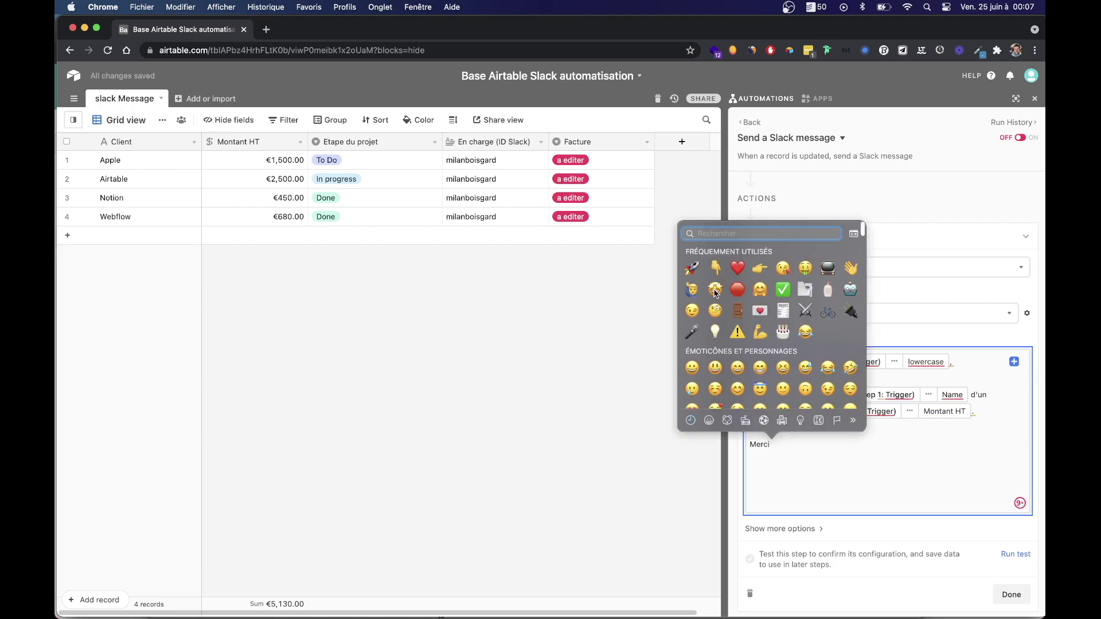
# Add the money-mouth emoji after Merci, briefly expanding and collapsing the extra bot settings.
pyautogui.click(806, 269)
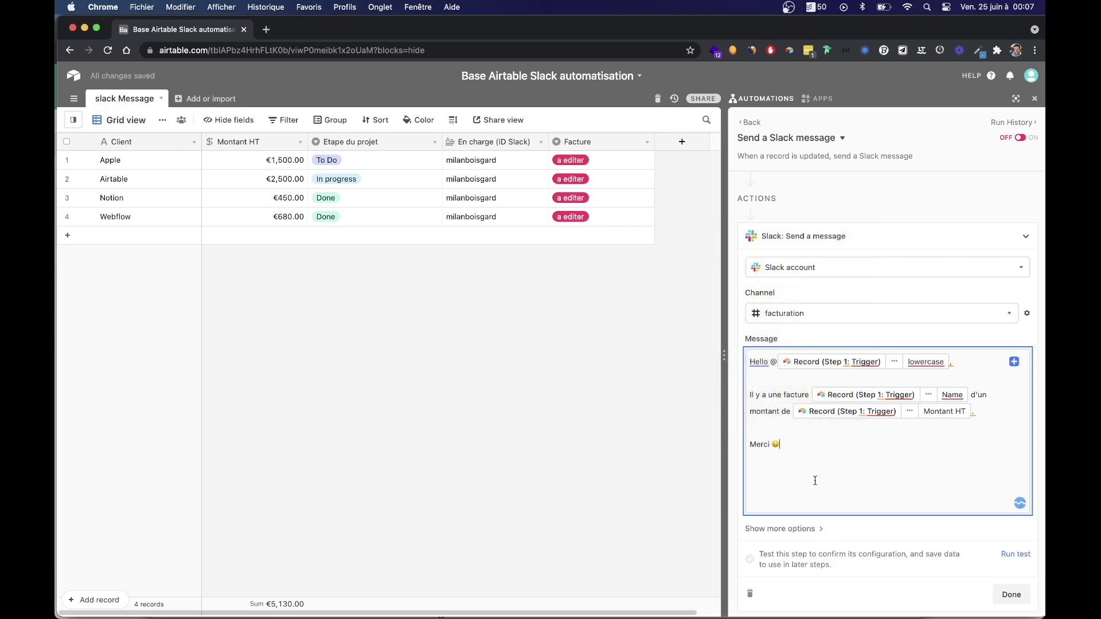
pyautogui.scroll(-2, 831, 487)
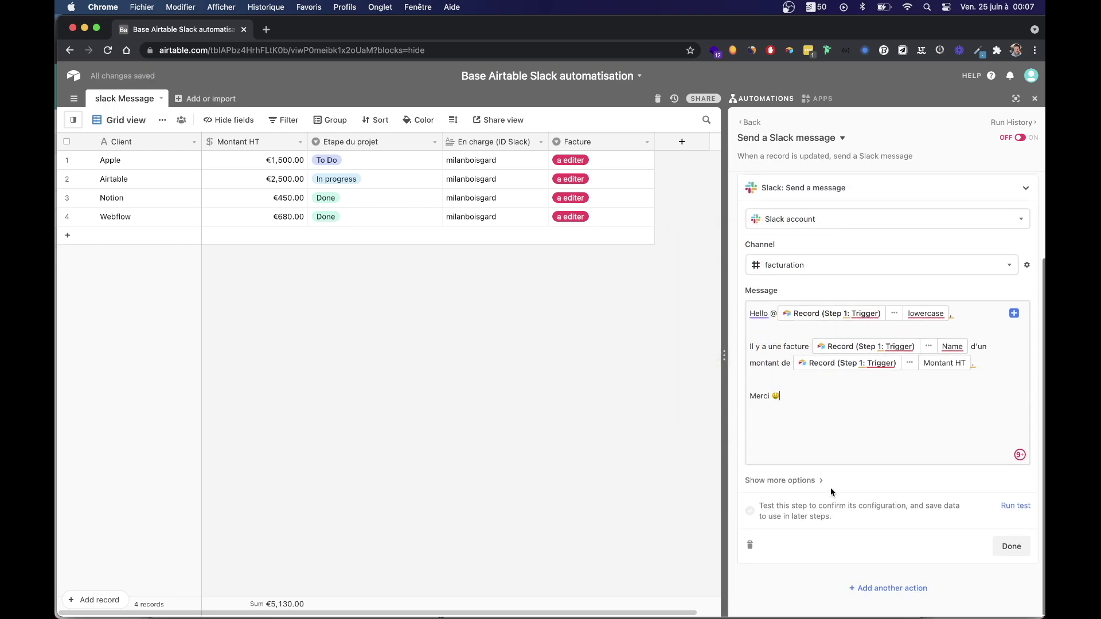
pyautogui.click(803, 483)
pyautogui.scroll(-3, 839, 516)
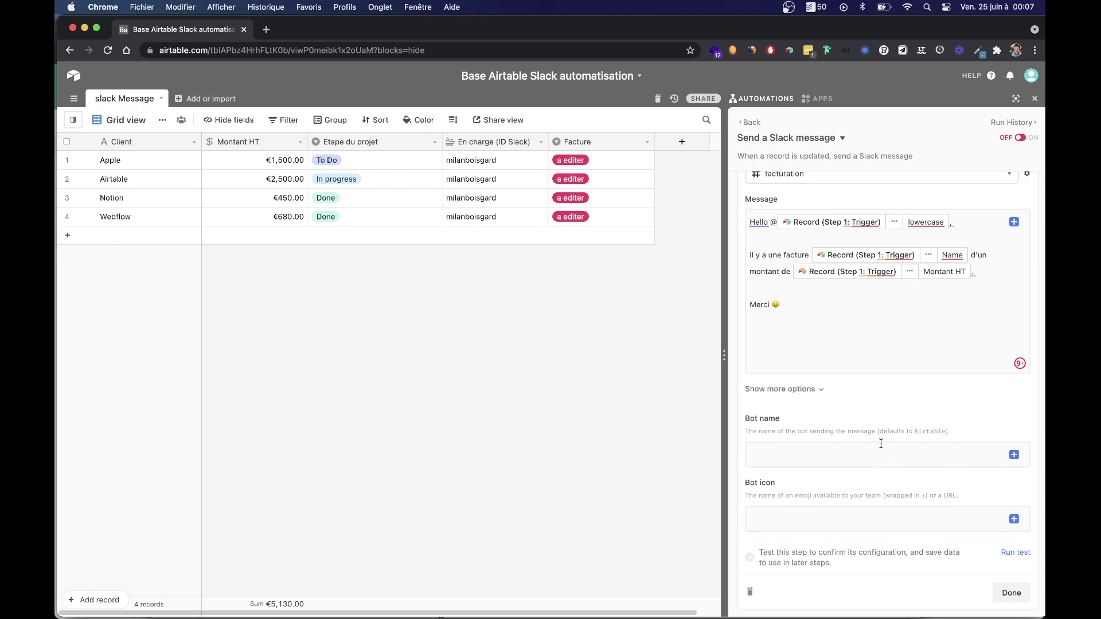
pyautogui.scroll(3, 874, 424)
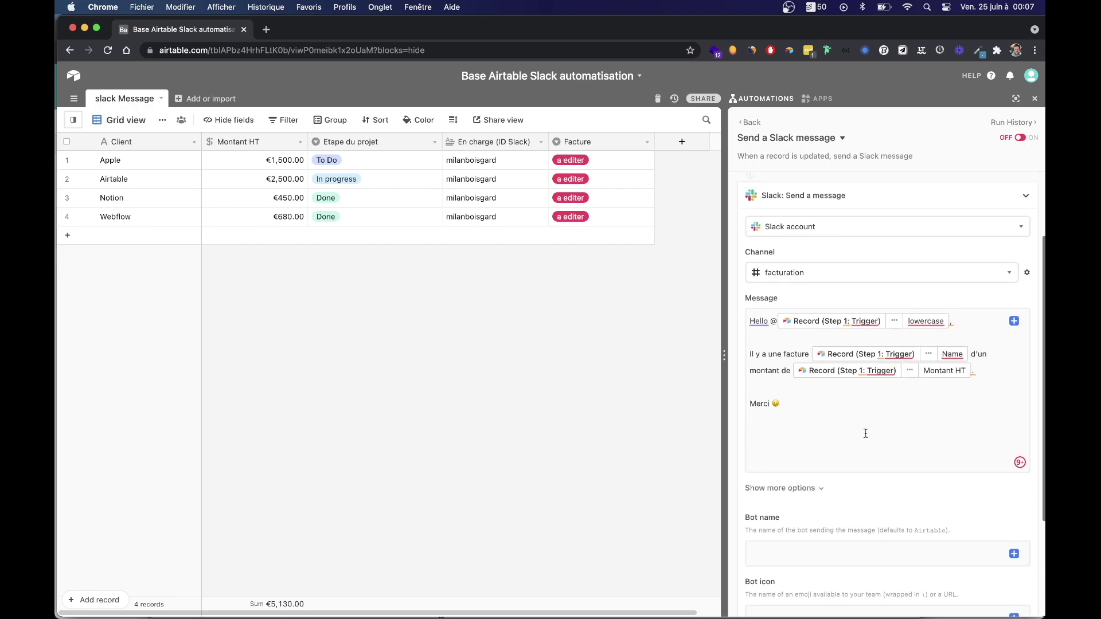
pyautogui.click(817, 493)
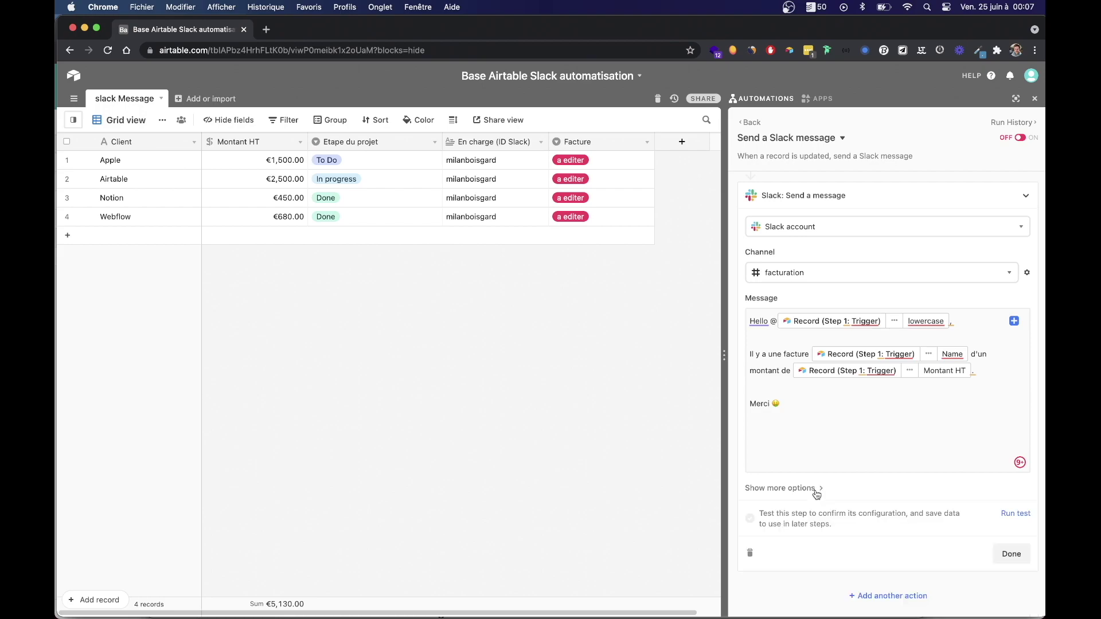
# Test the Slack step, then add a € sign right after the Montant HT amount.
pyautogui.click(1015, 514)
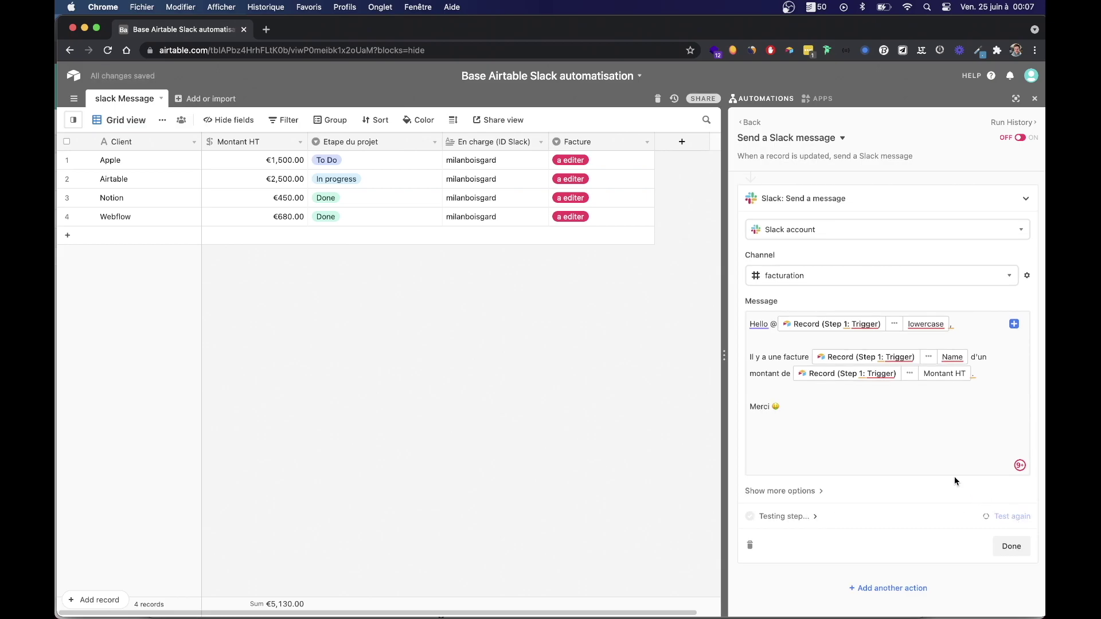
pyautogui.press('super+Tab')
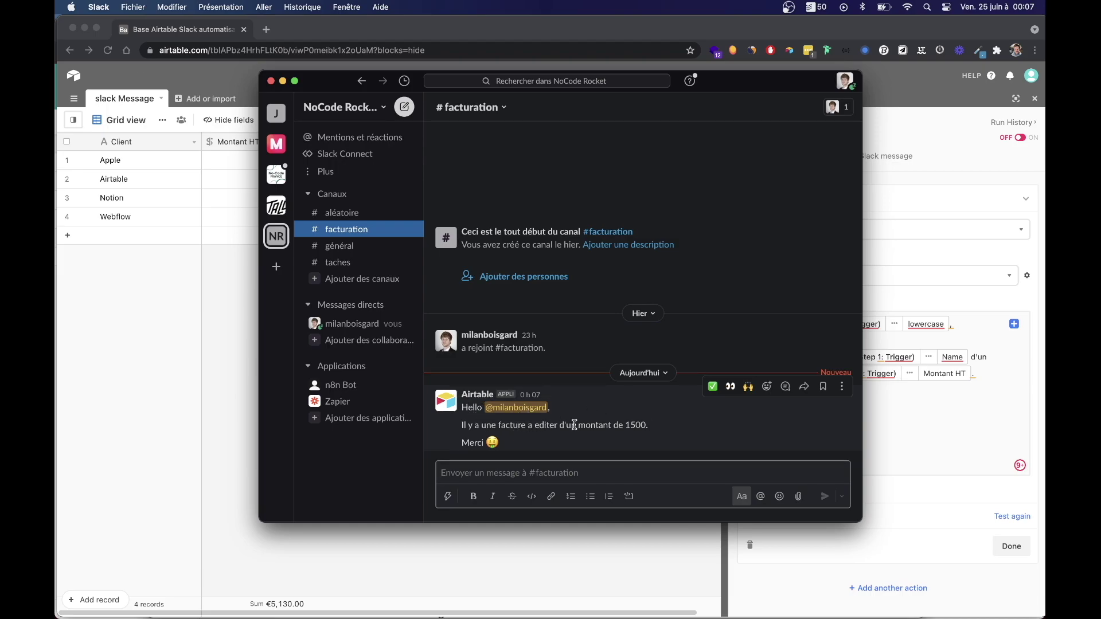
pyautogui.click(1013, 386)
pyautogui.click(981, 371)
pyautogui.press('Left')
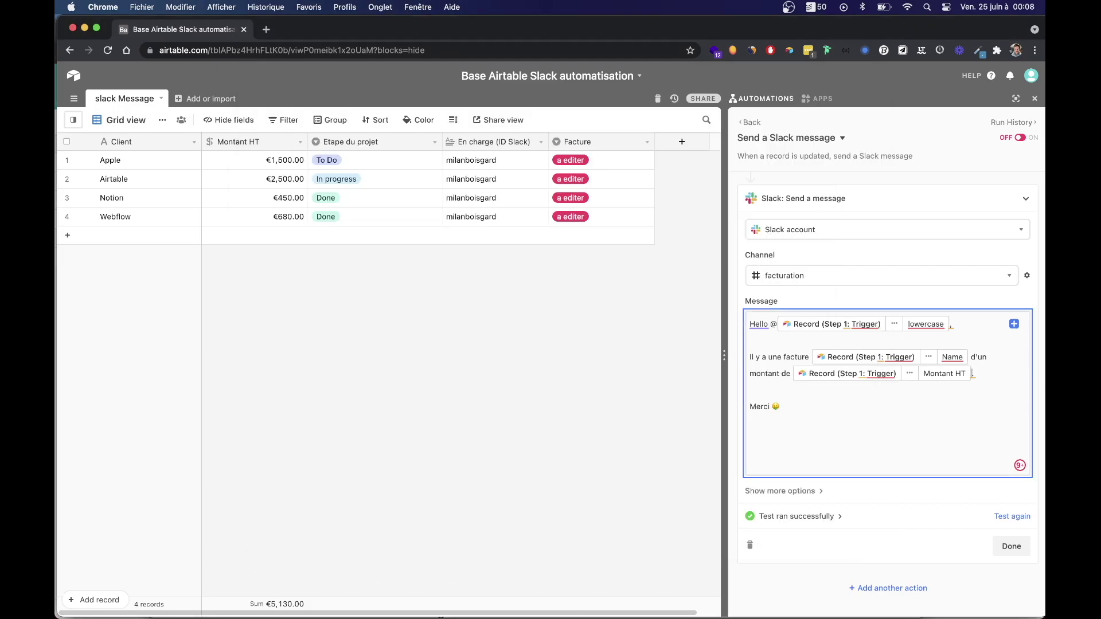
pyautogui.write('€.')
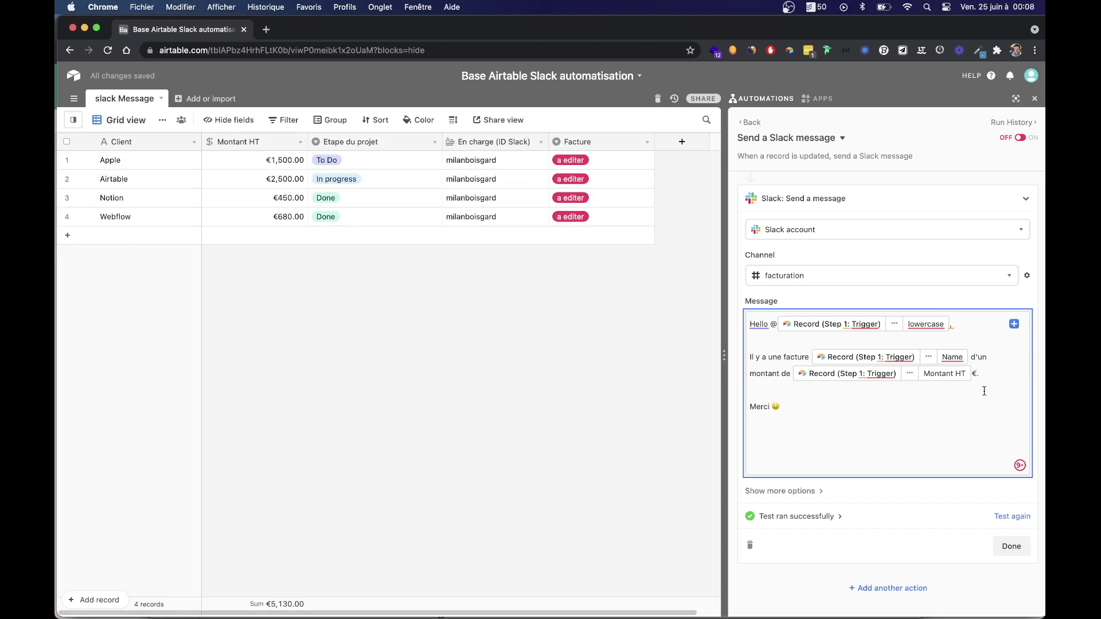
pyautogui.press('BackSpace')
# Rerun the test, verify the 1500€ message in Slack, and finish the Slack action.
pyautogui.click(1008, 515)
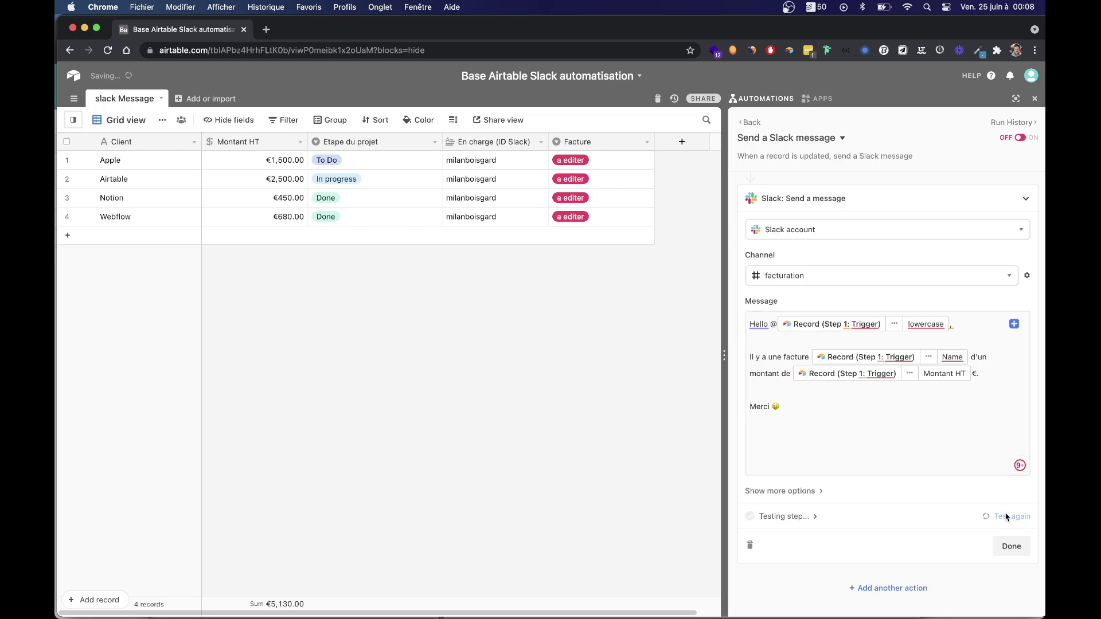
pyautogui.press('super+Tab')
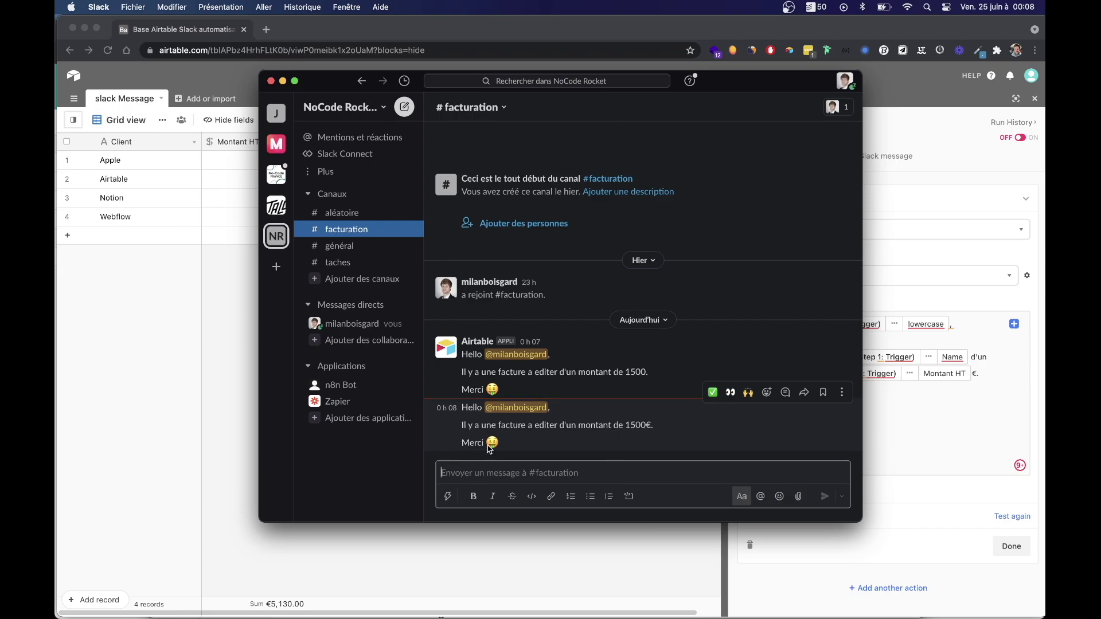
pyautogui.click(987, 450)
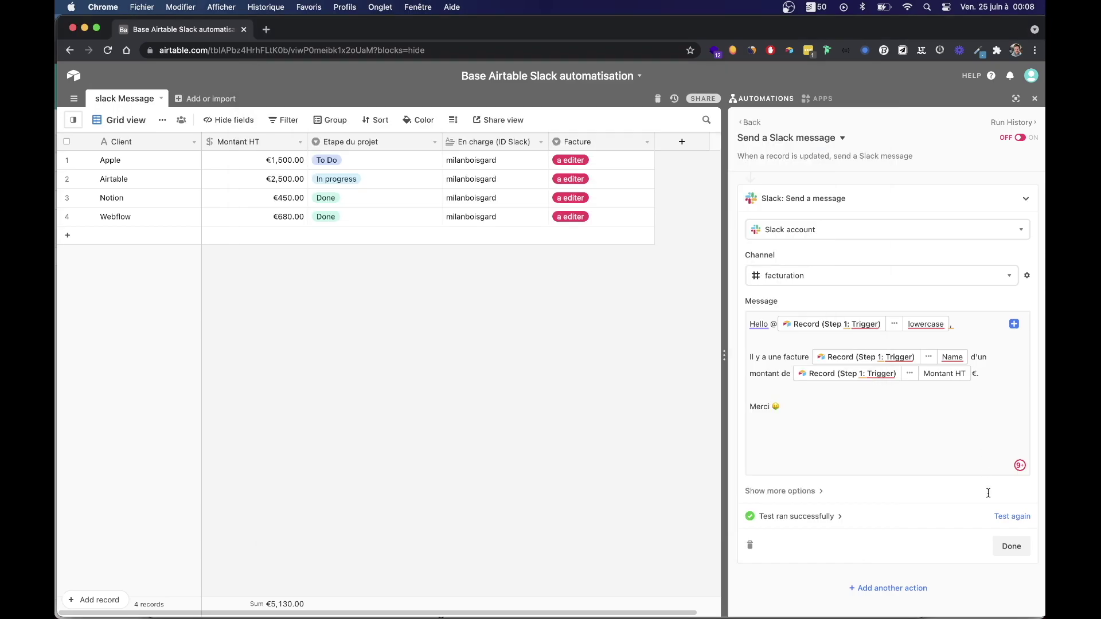
pyautogui.click(1012, 548)
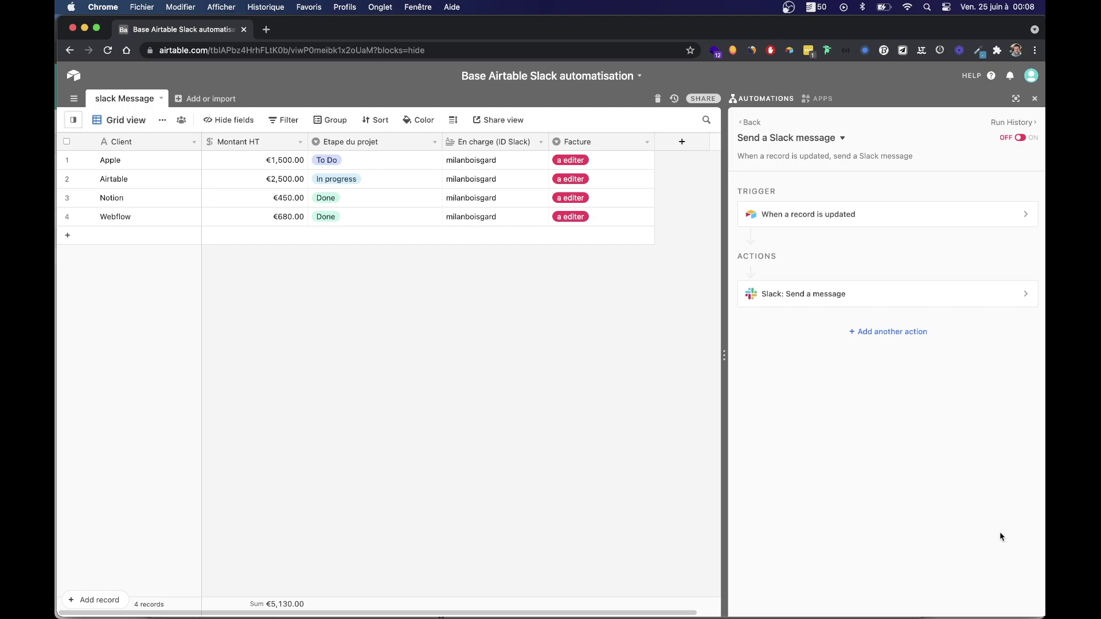
# Switch the automation on and delete both Airtable test messages from #facturation.
pyautogui.click(1022, 139)
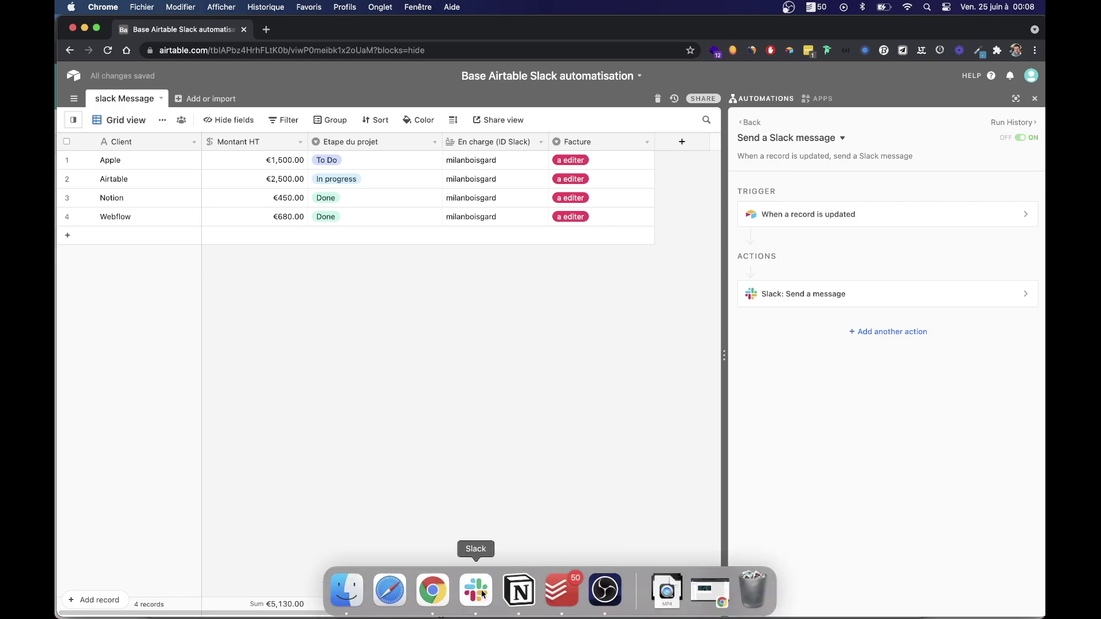
pyautogui.click(468, 594)
pyautogui.click(842, 392)
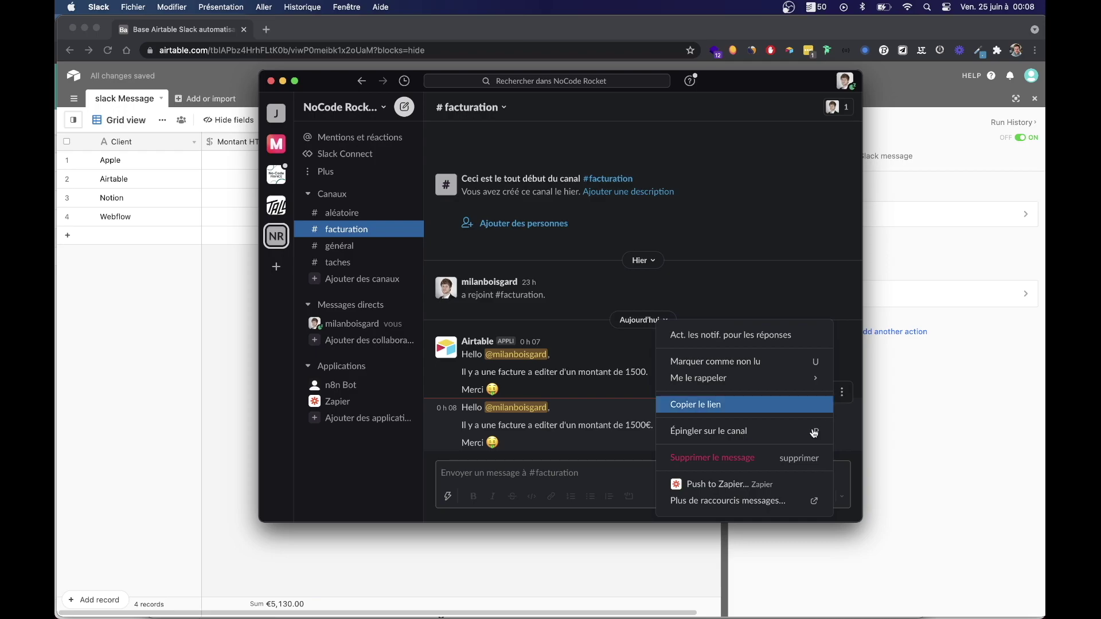
pyautogui.click(754, 459)
pyautogui.click(670, 374)
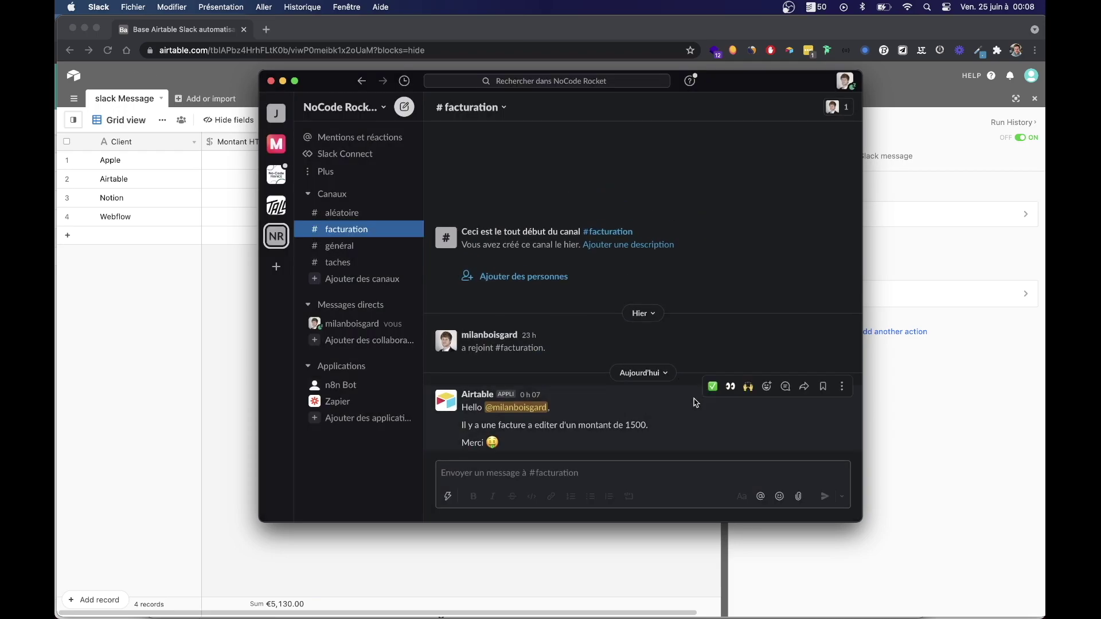
pyautogui.click(842, 385)
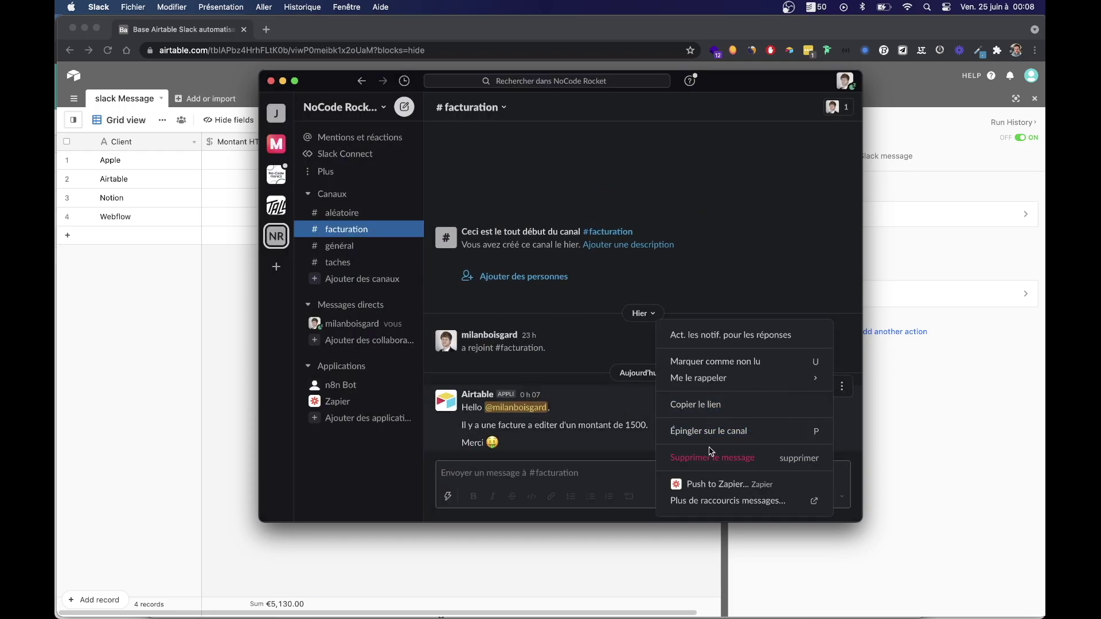
pyautogui.click(710, 455)
pyautogui.click(669, 374)
pyautogui.click(947, 427)
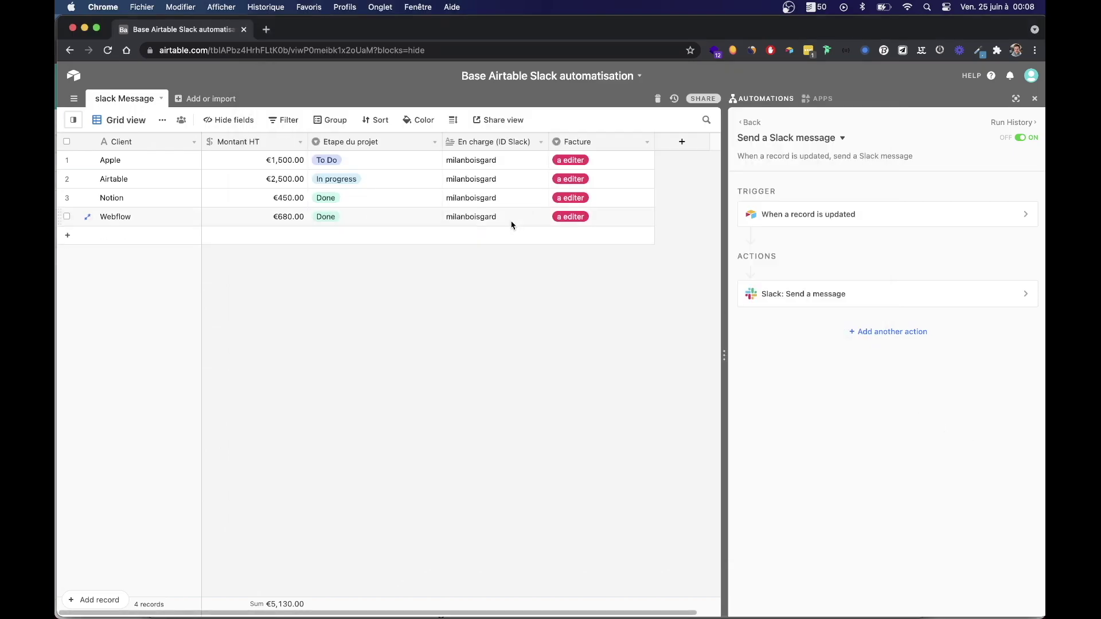
# Change Webflow's Facture status to "a envoyer".
pyautogui.click(604, 217)
pyautogui.click(622, 219)
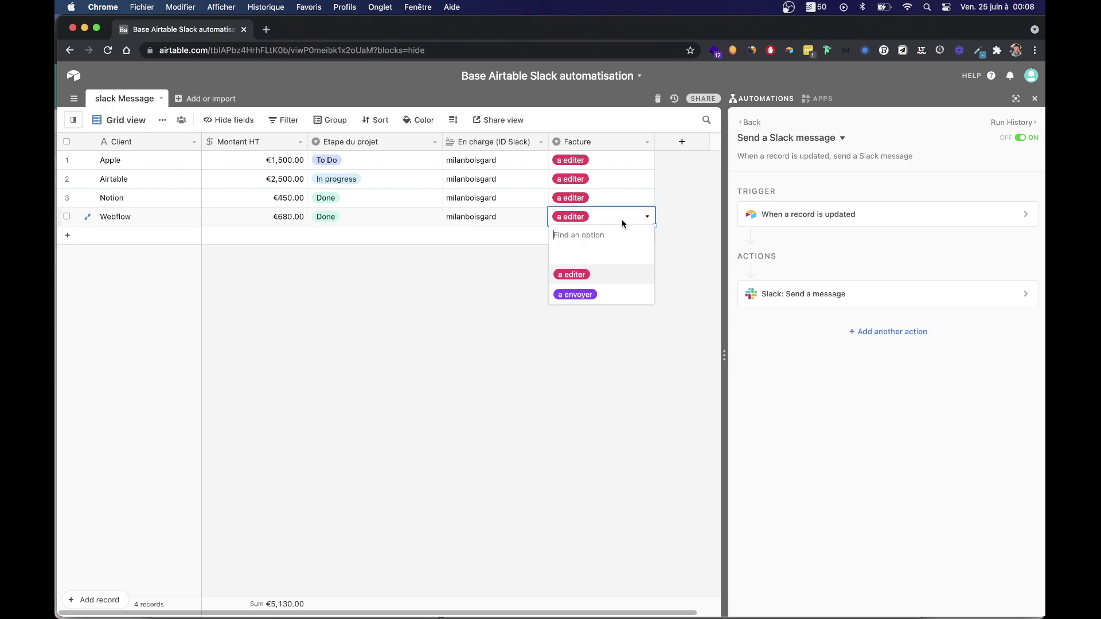
pyautogui.click(580, 295)
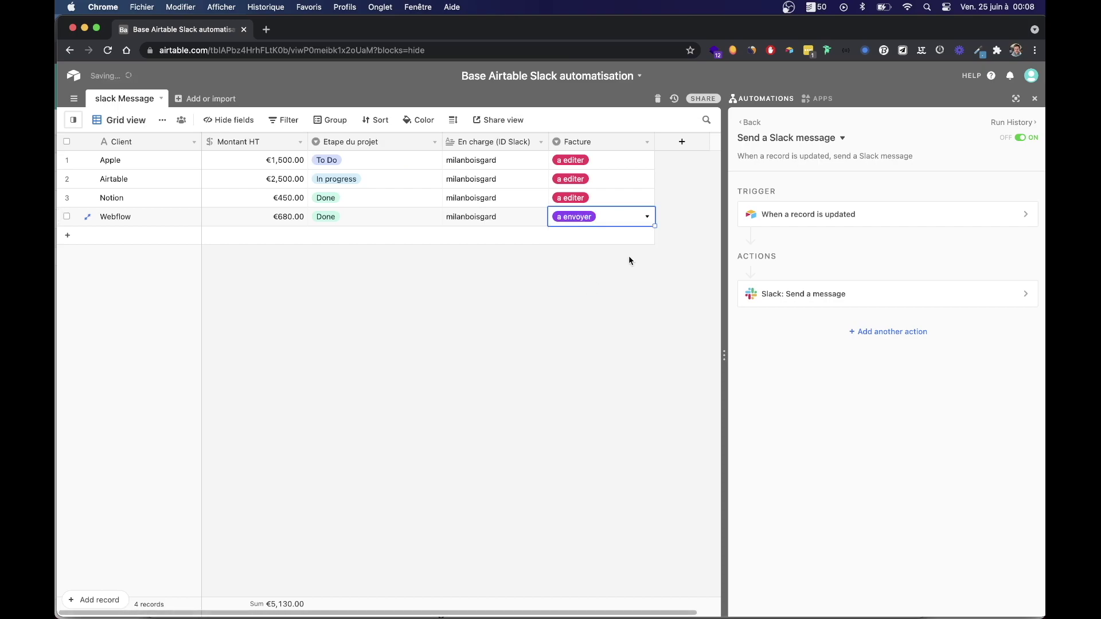
# Check the 680€ Webflow invoice message in Slack's #facturation, then return to Airtable.
pyautogui.press('super+Tab')
pyautogui.click(432, 310)
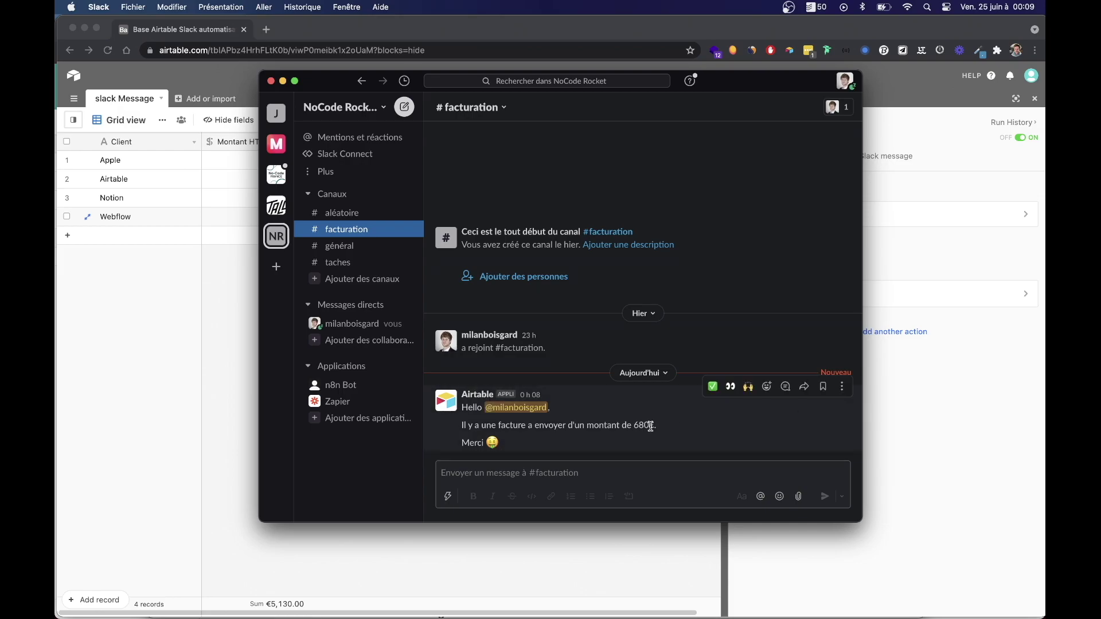
pyautogui.click(892, 447)
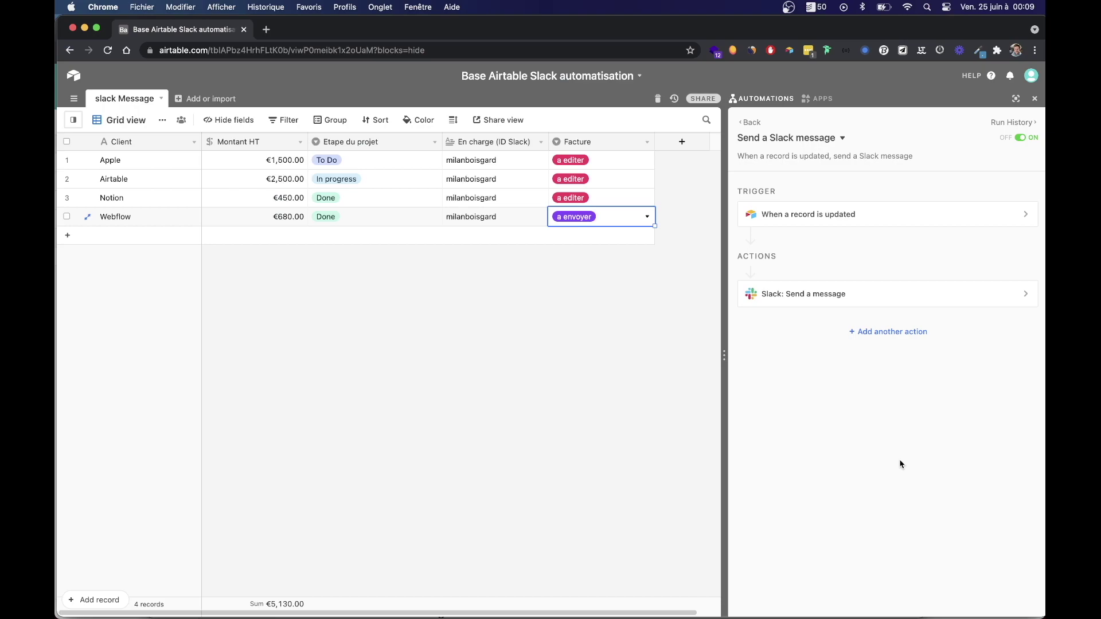